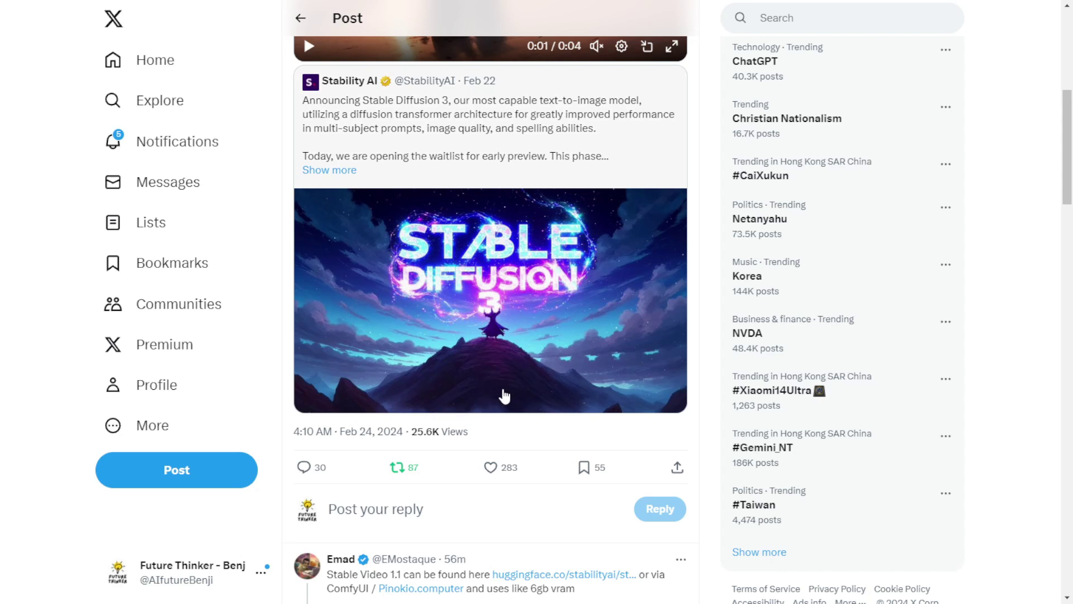
Go back from the Stable Diffusion 3 announcement post to the #SD3 search results.
key(alt+Left)
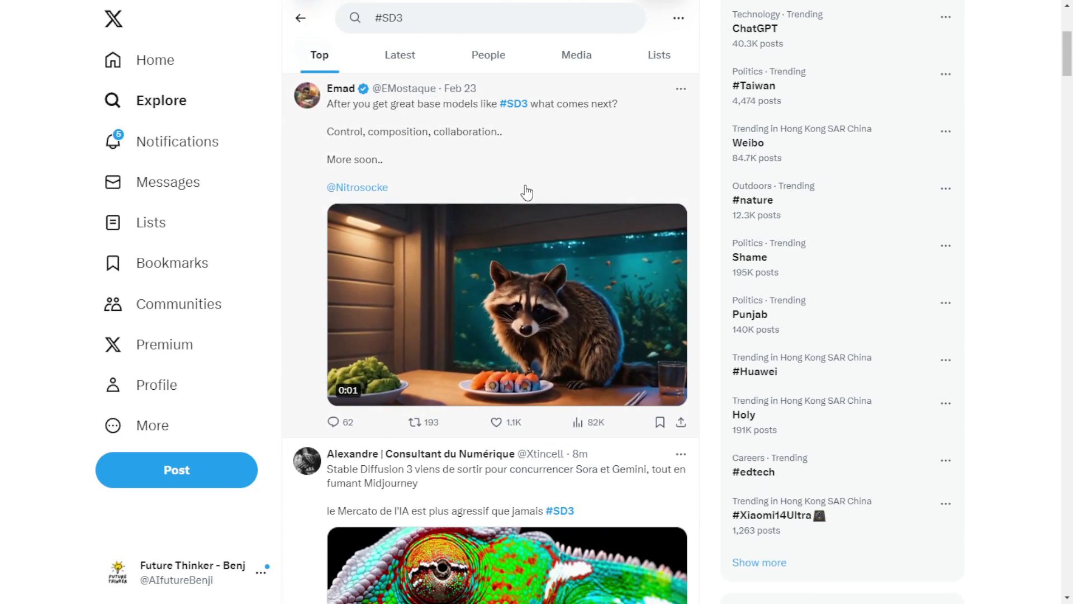
mouse_move(345, 95)
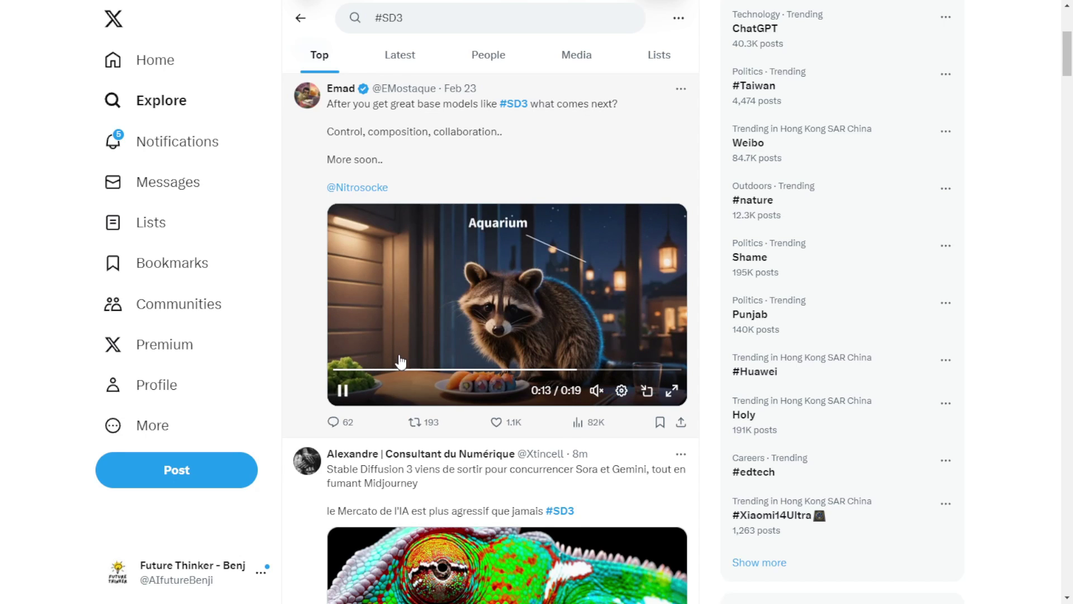
scroll(716, 494, down, 12)
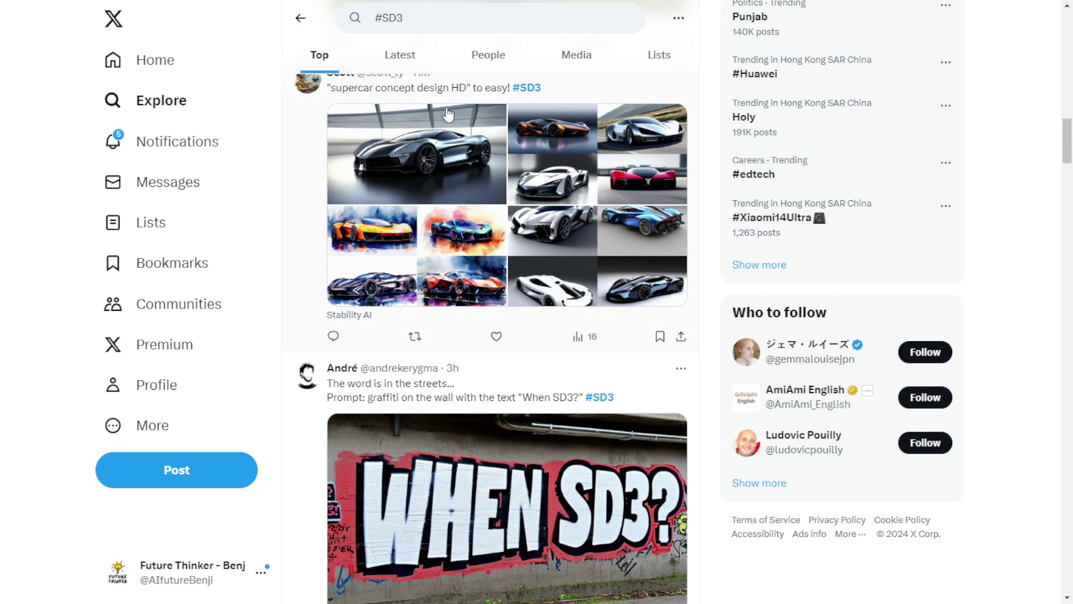
scroll(414, 221, up, 1)
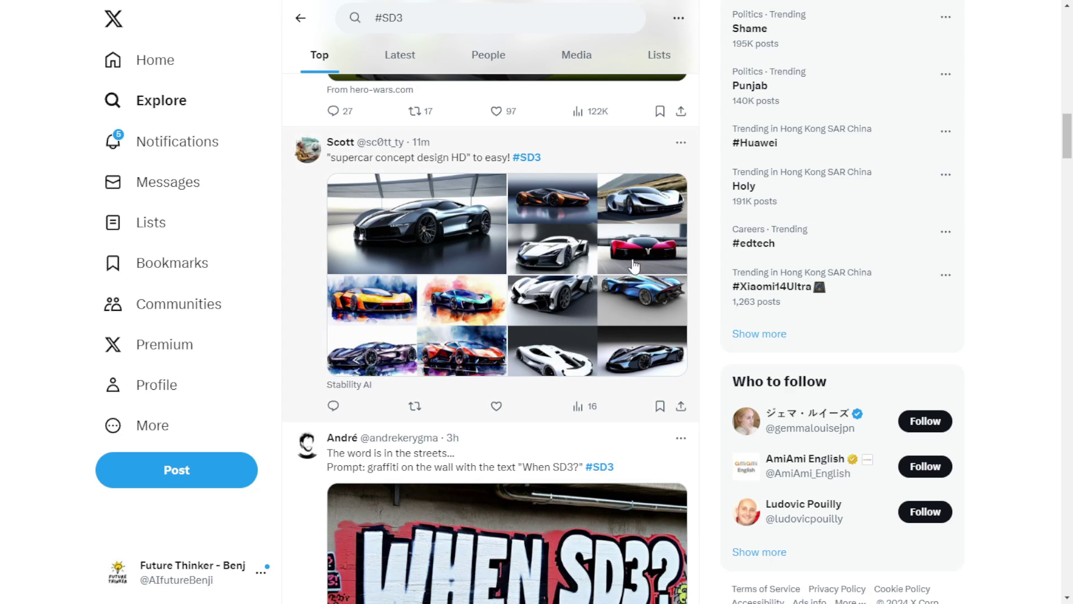
scroll(422, 265, down, 2)
scroll(425, 291, down, 5)
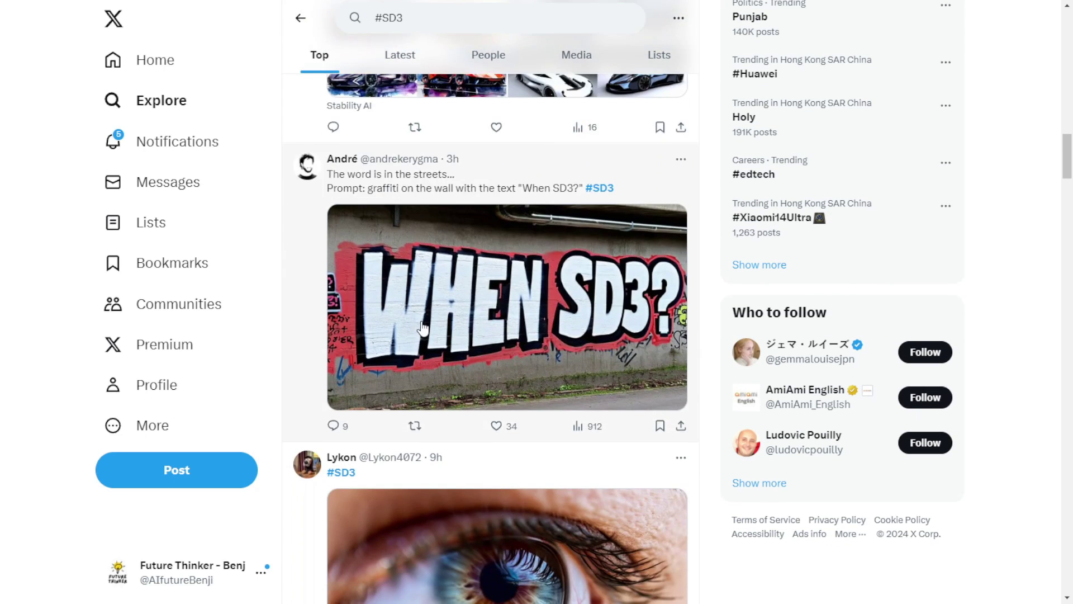
scroll(546, 324, down, 2)
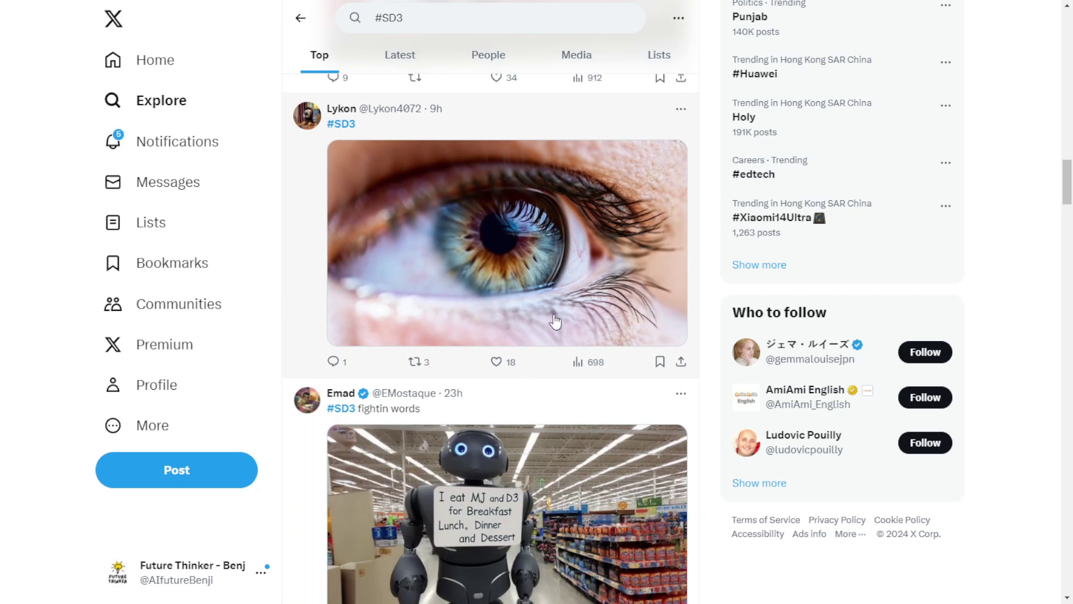
click(514, 246)
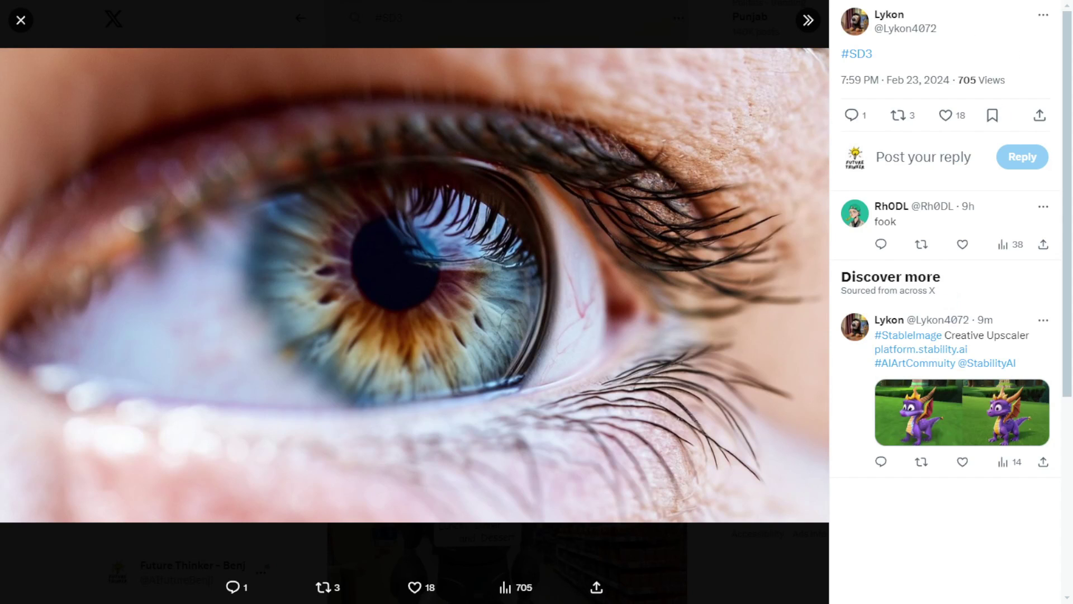
click(20, 21)
scroll(632, 464, down, 3)
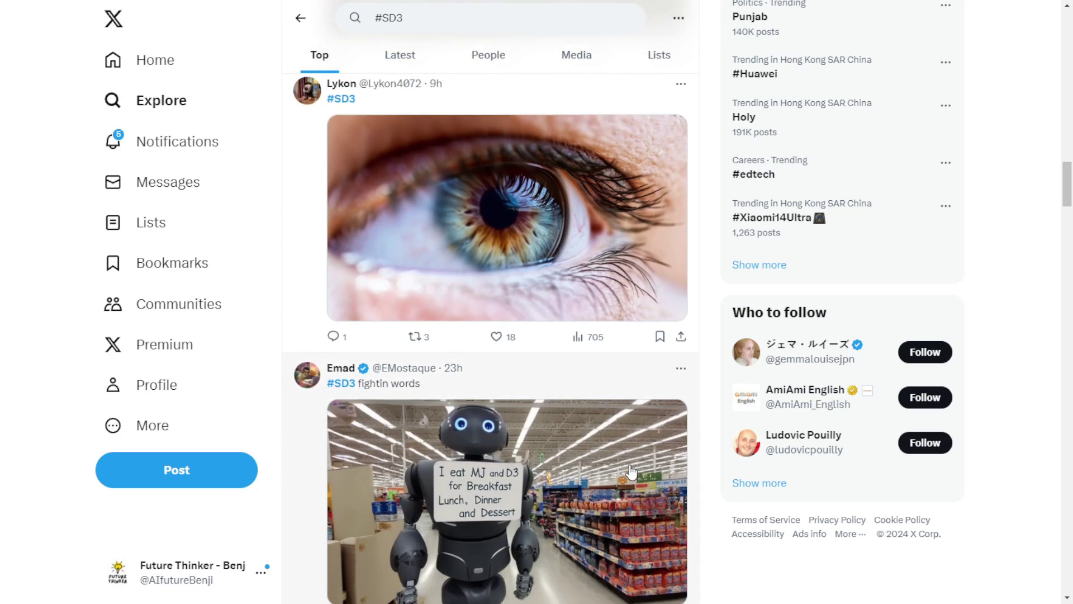
scroll(630, 467, up, 2)
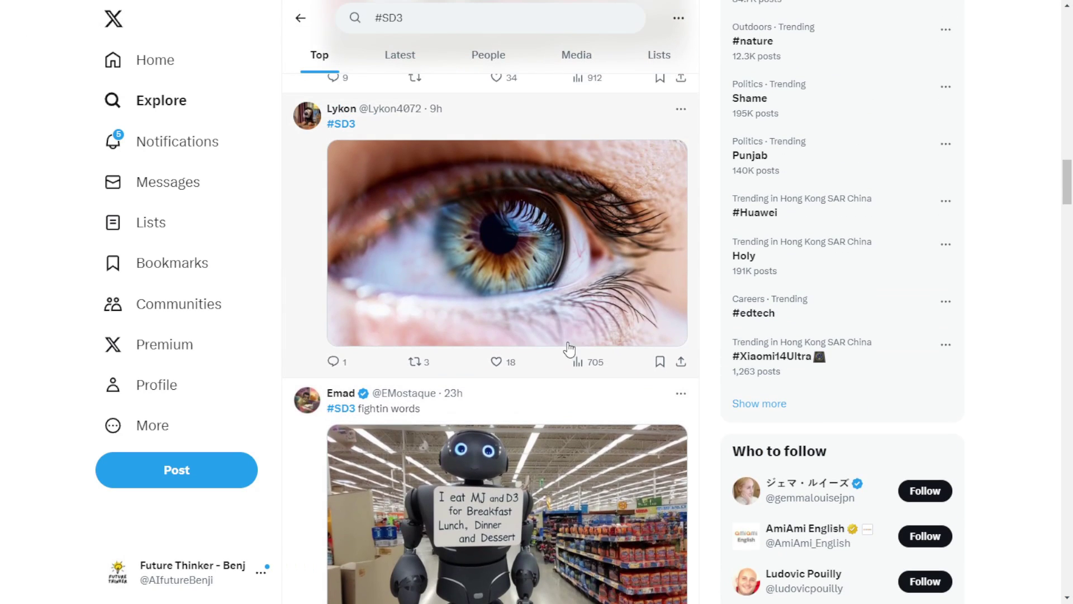
scroll(540, 442, down, 3)
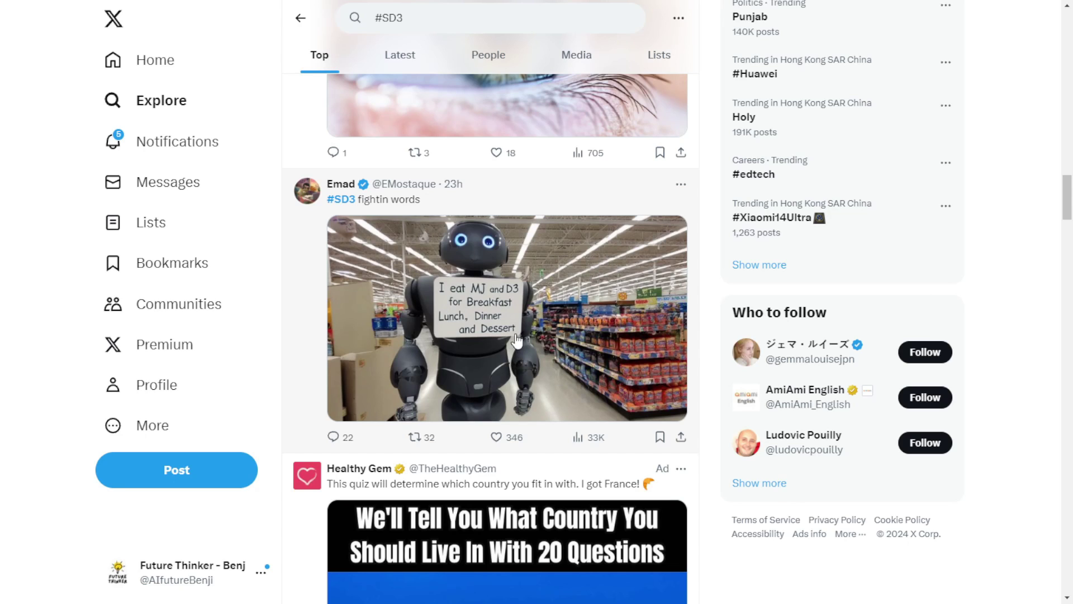
scroll(441, 302, down, 10)
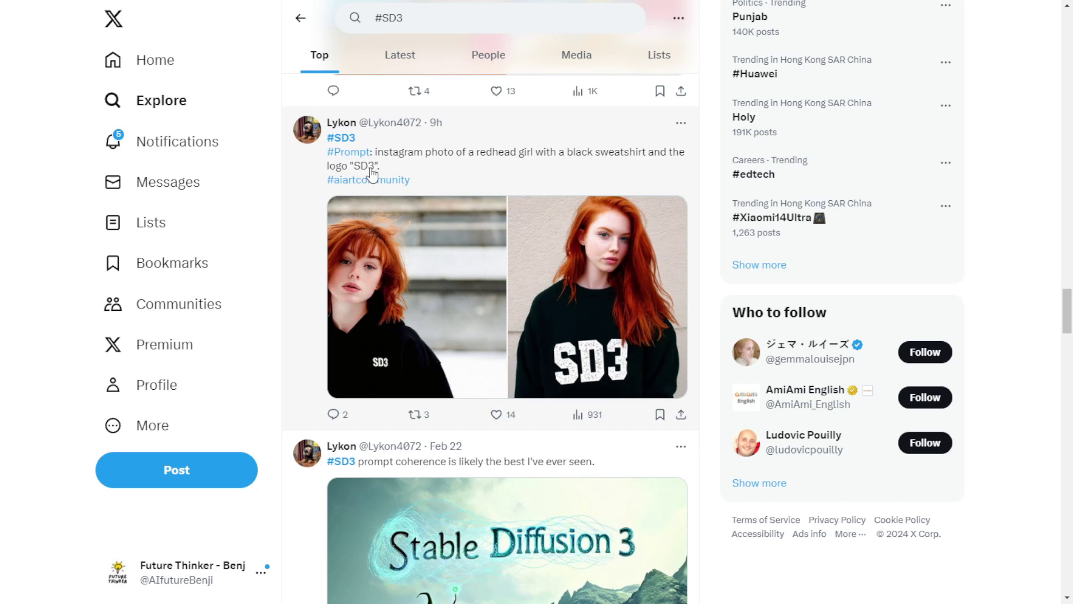
drag(351, 173, 371, 173)
click(571, 385)
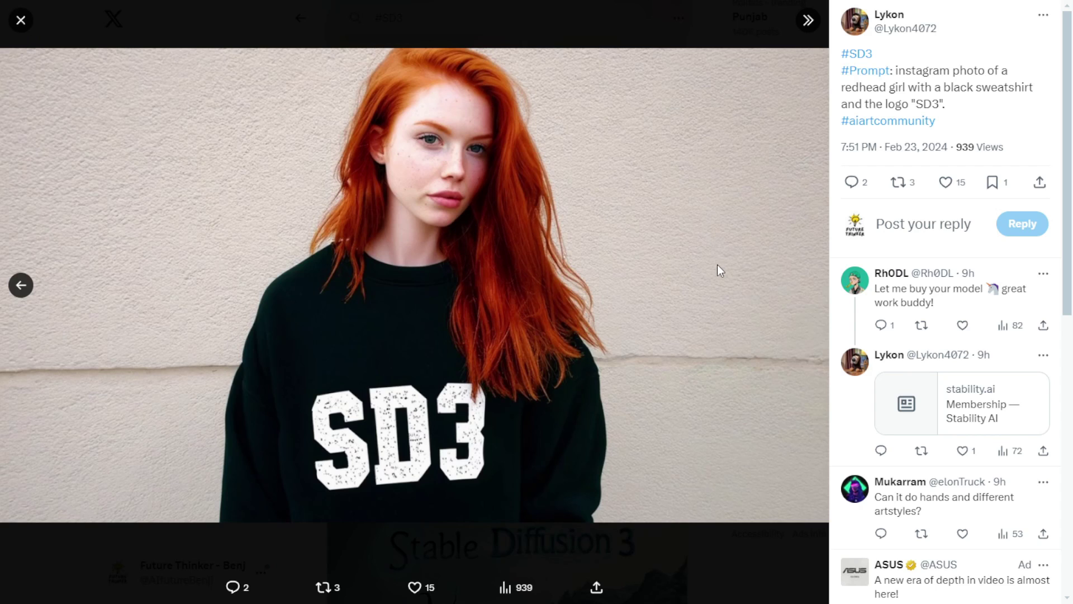
key(Escape)
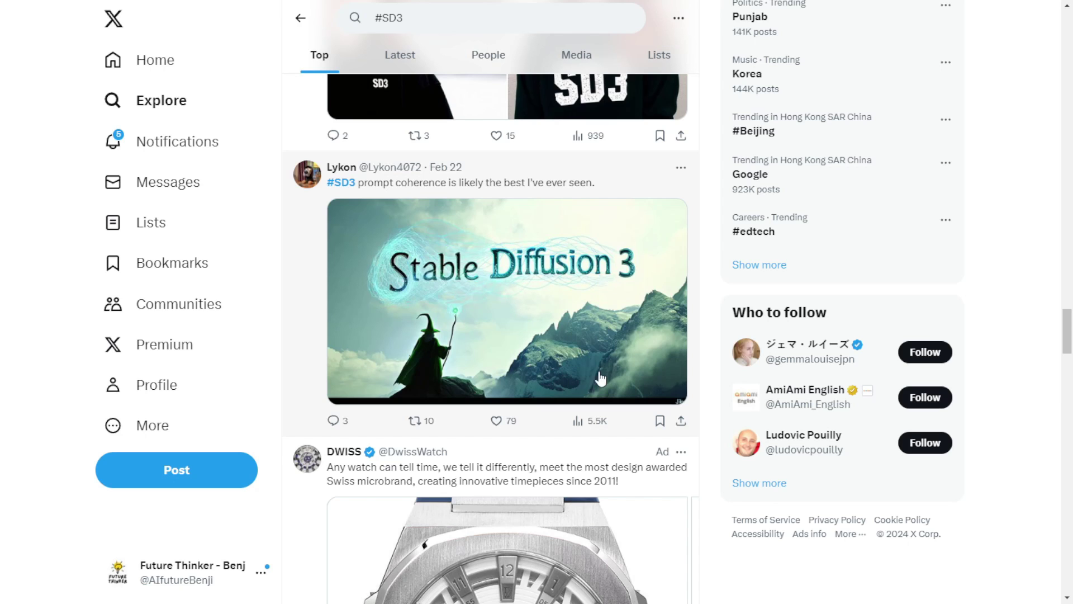
scroll(692, 369, down, 3)
scroll(692, 368, up, 3)
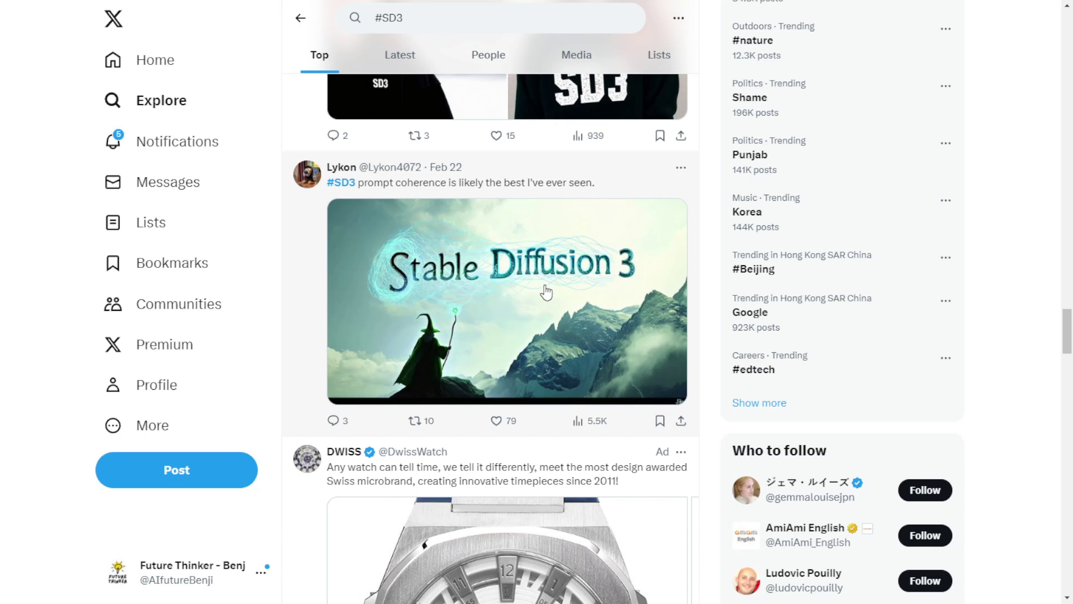
scroll(626, 293, down, 12)
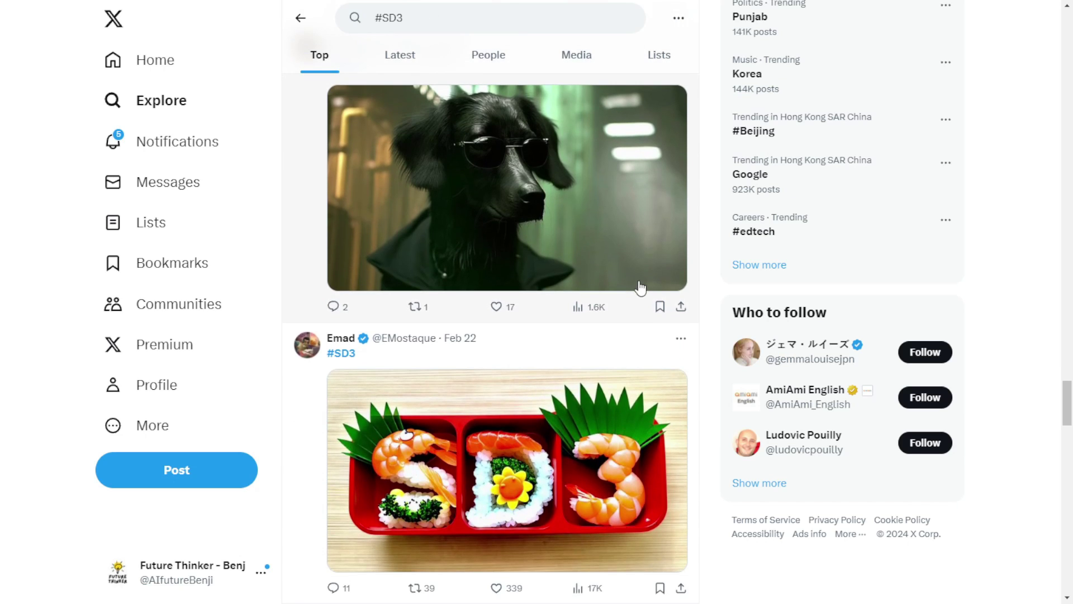
scroll(561, 357, down, 1)
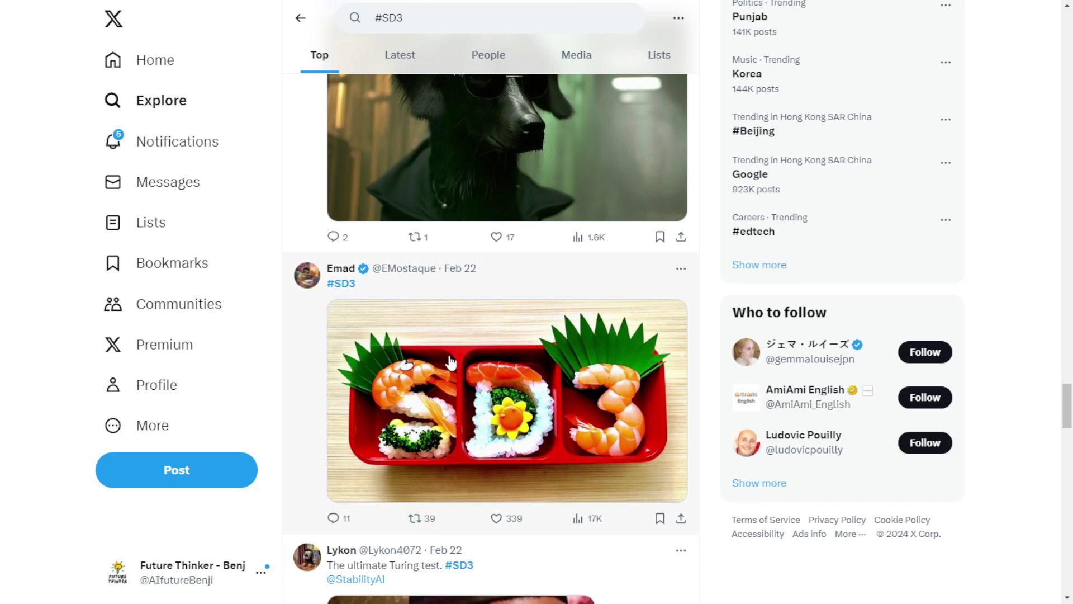
scroll(643, 424, up, 1)
scroll(570, 374, down, 2)
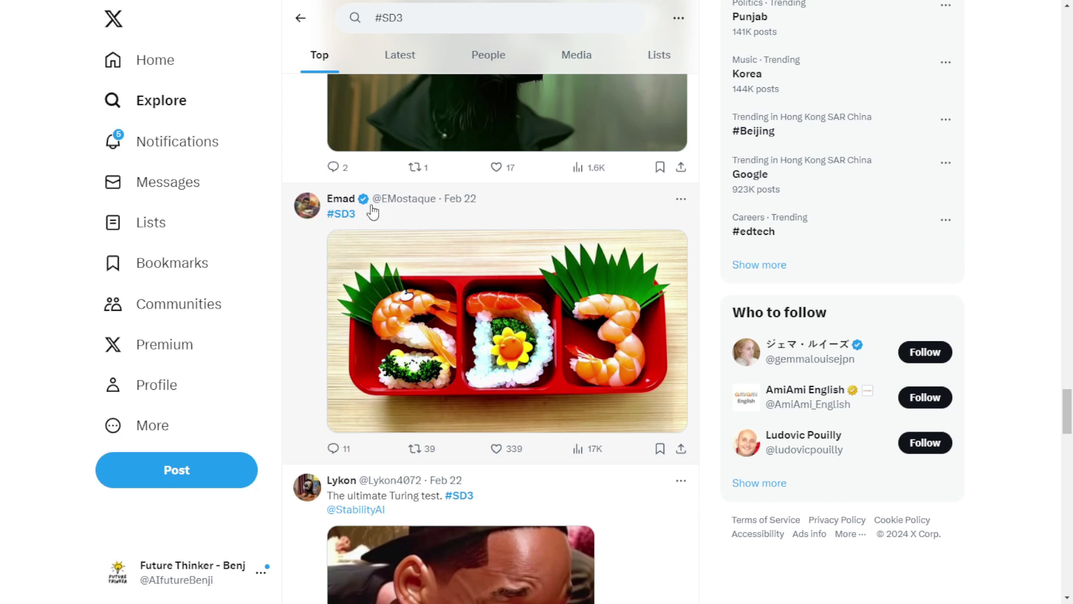
Return to the profile timeline and open the stablevideo.com announcement post.
key(alt+Left)
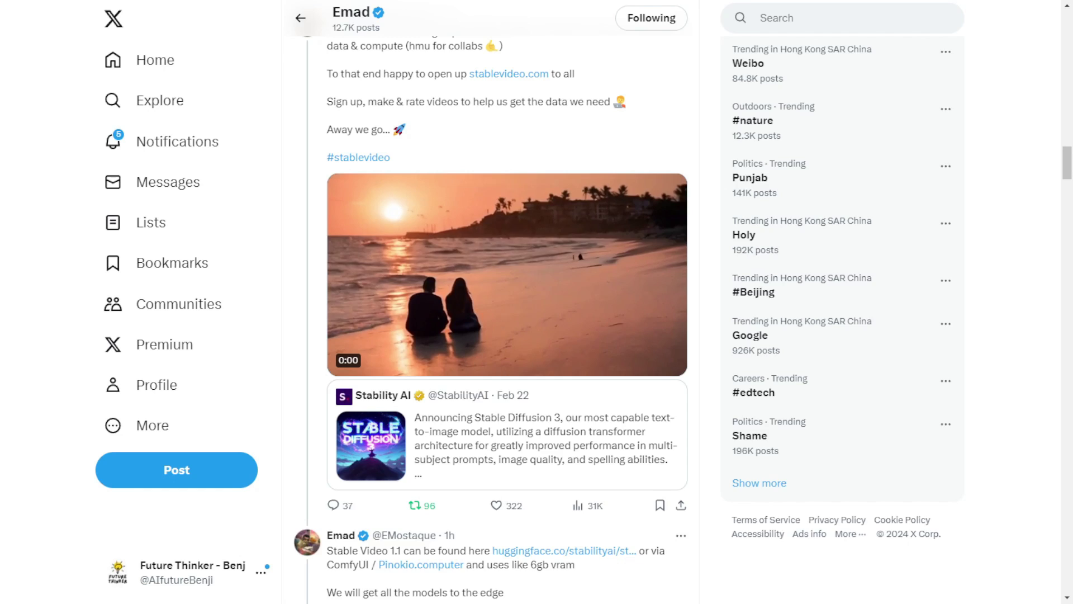
scroll(507, 302, up, 1)
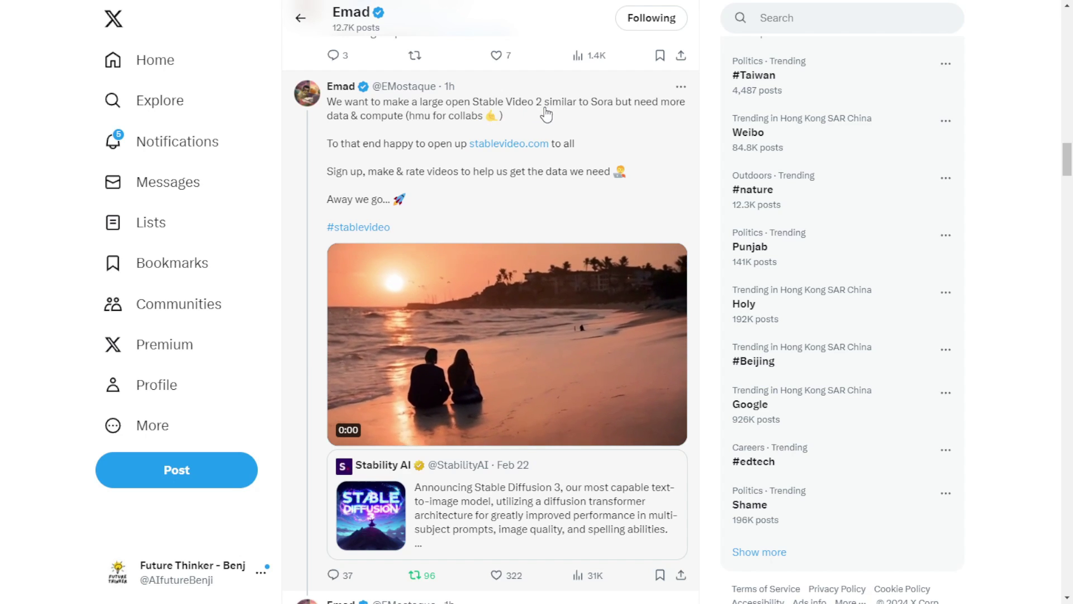
click(597, 112)
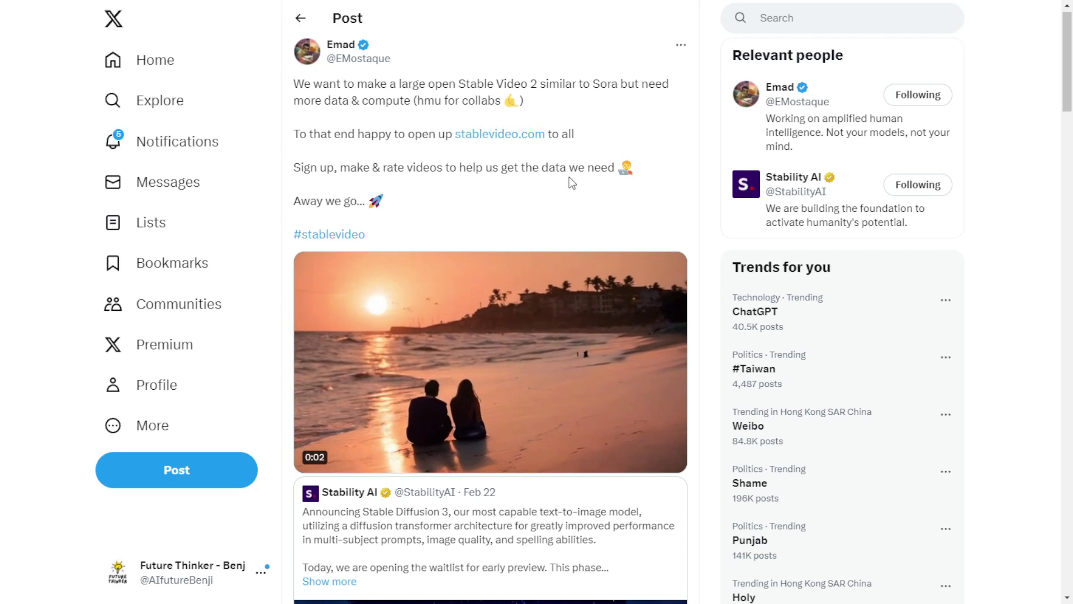
scroll(626, 252, down, 1)
scroll(626, 253, up, 1)
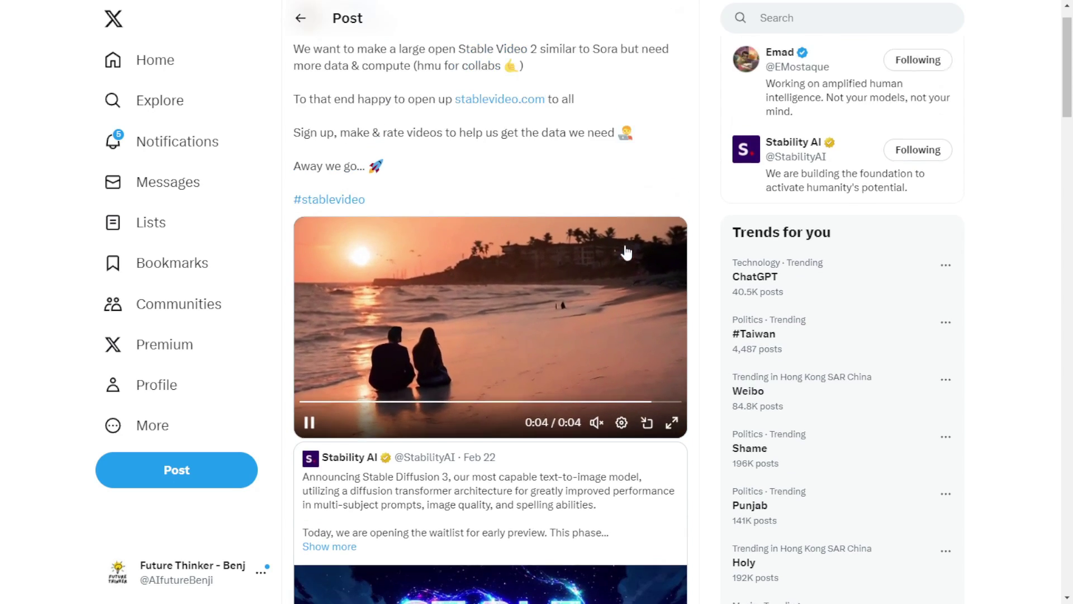
scroll(626, 253, up, 1)
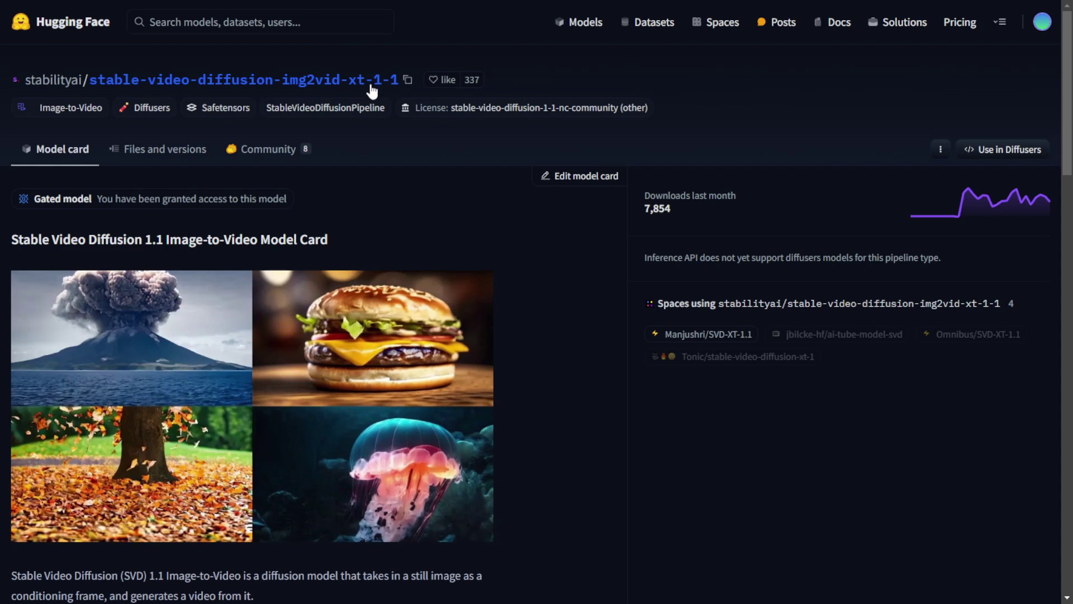
Scroll through the stable-video-diffusion-img2vid-xt-1-1 model card on Hugging Face.
scroll(605, 380, down, 4)
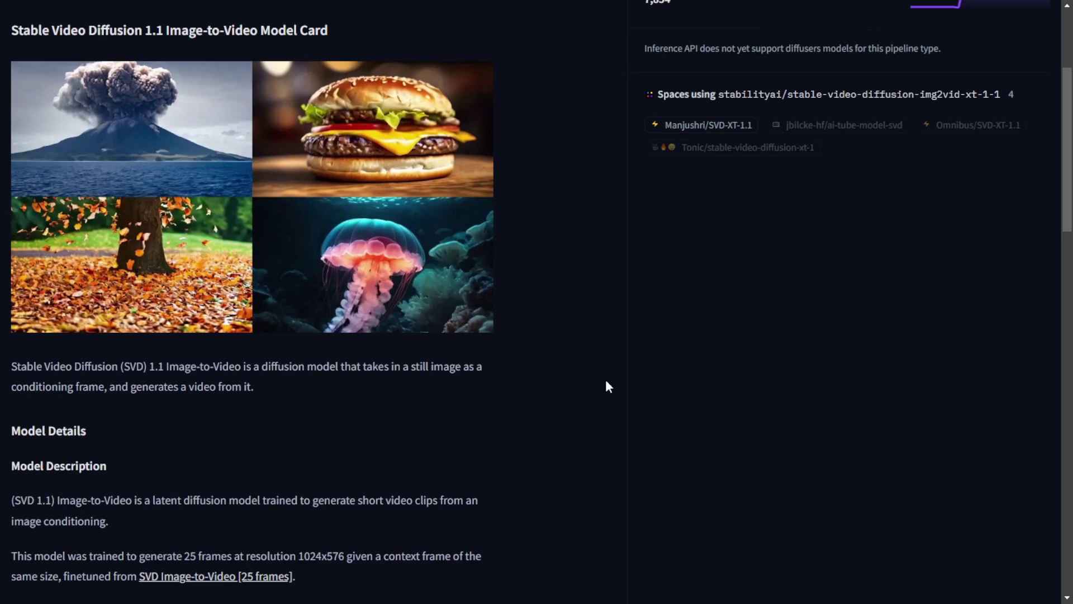
scroll(606, 374, down, 2)
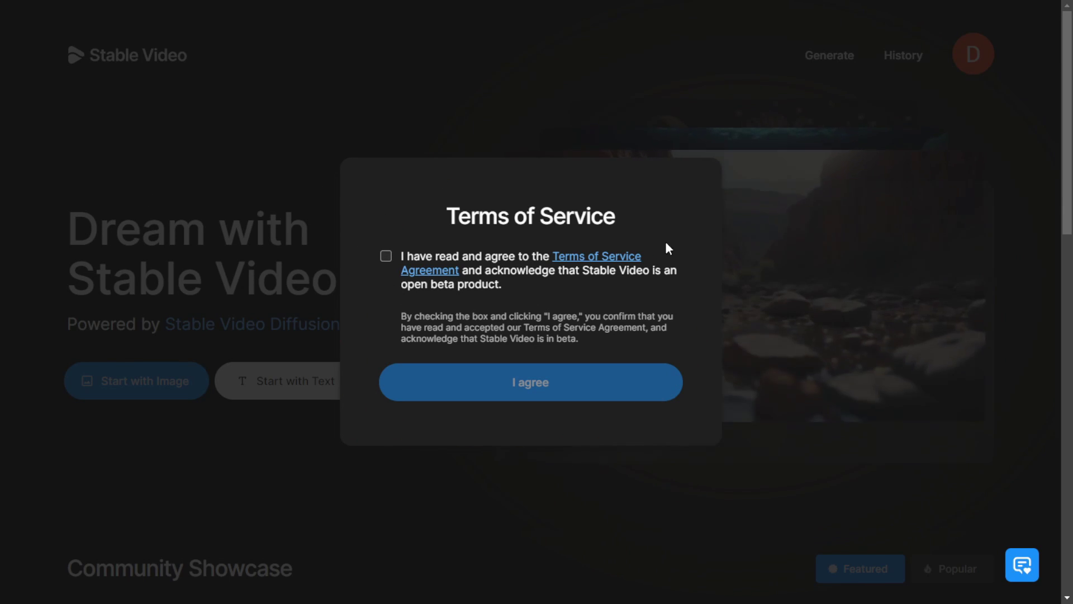
Tick the Stable Video Terms of Service checkbox and agree to them.
click(385, 256)
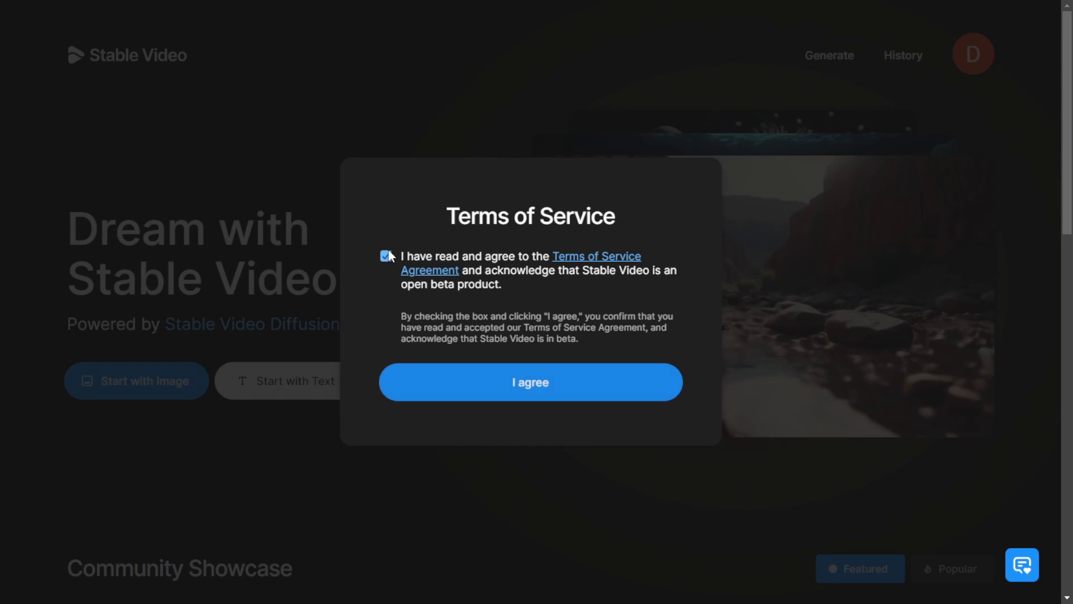
click(503, 386)
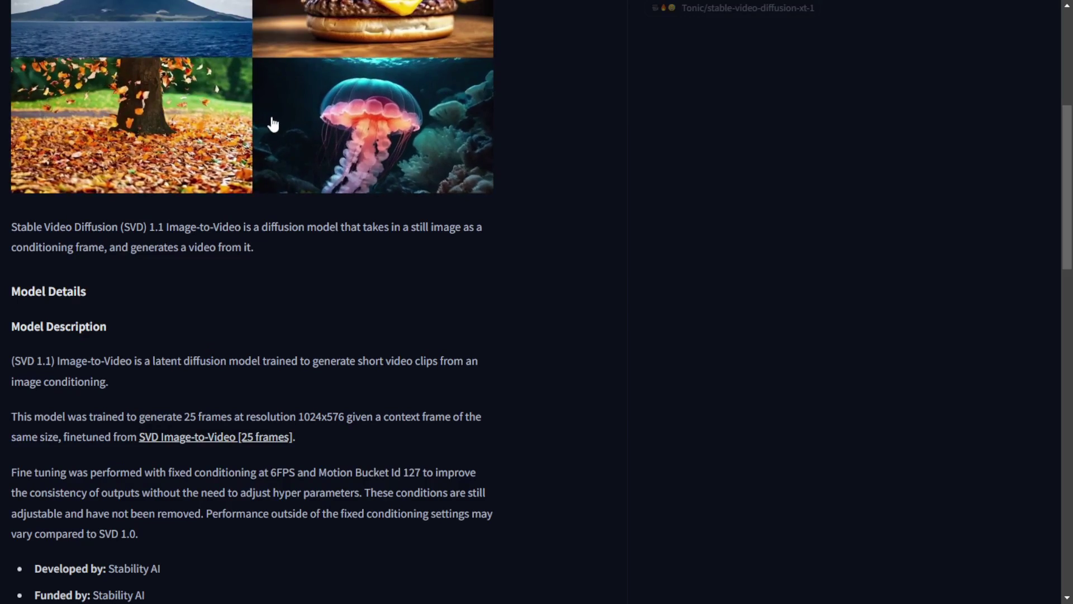
Scroll the Stable Video homepage down to the Community Showcase clips.
scroll(402, 337, up, 3)
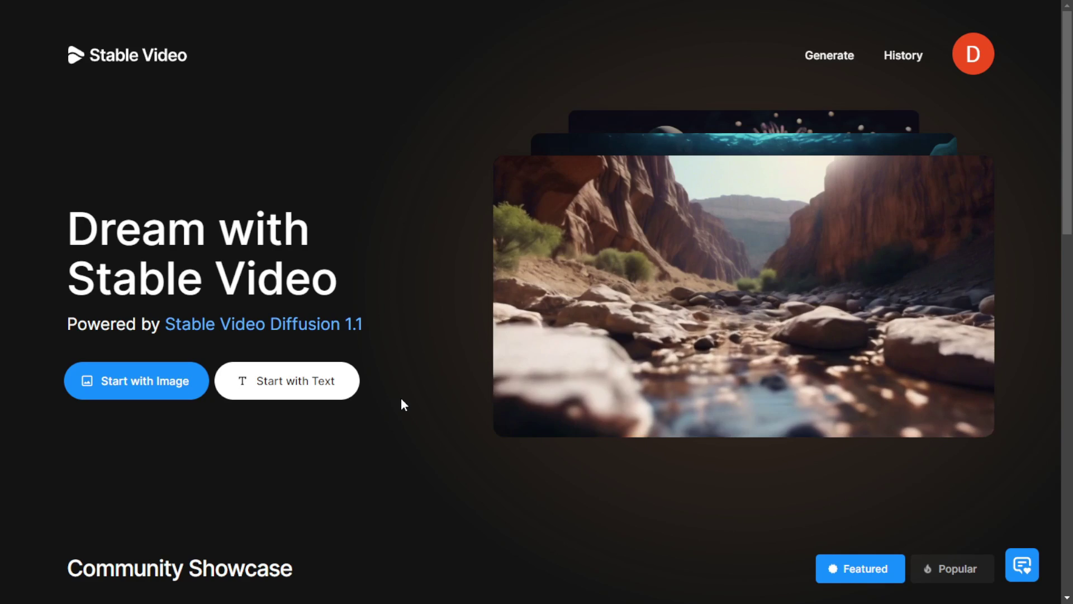
scroll(282, 394, down, 1)
scroll(290, 398, down, 5)
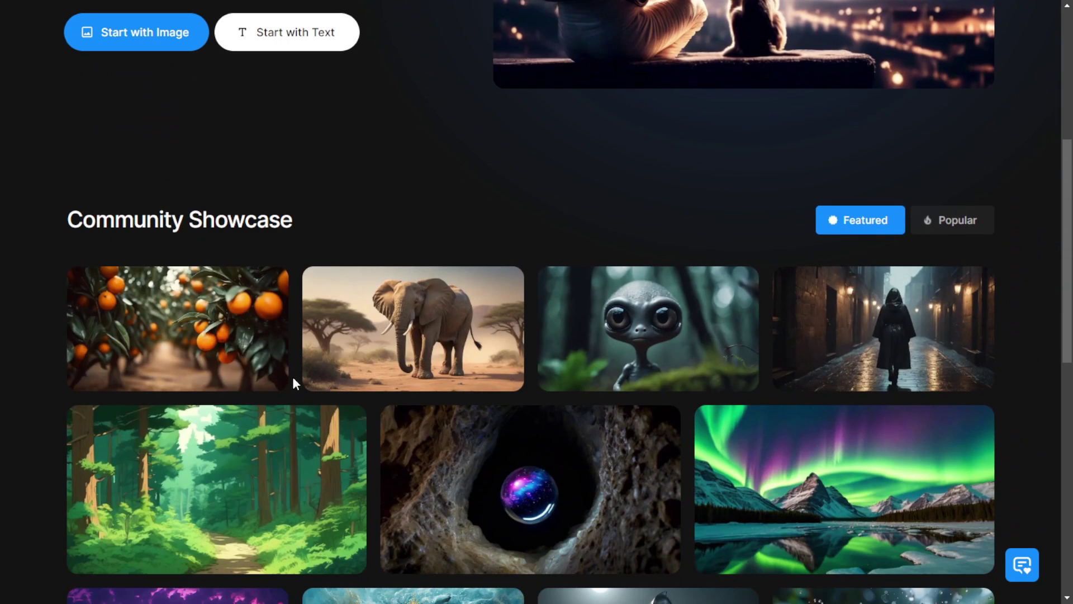
scroll(278, 382, up, 2)
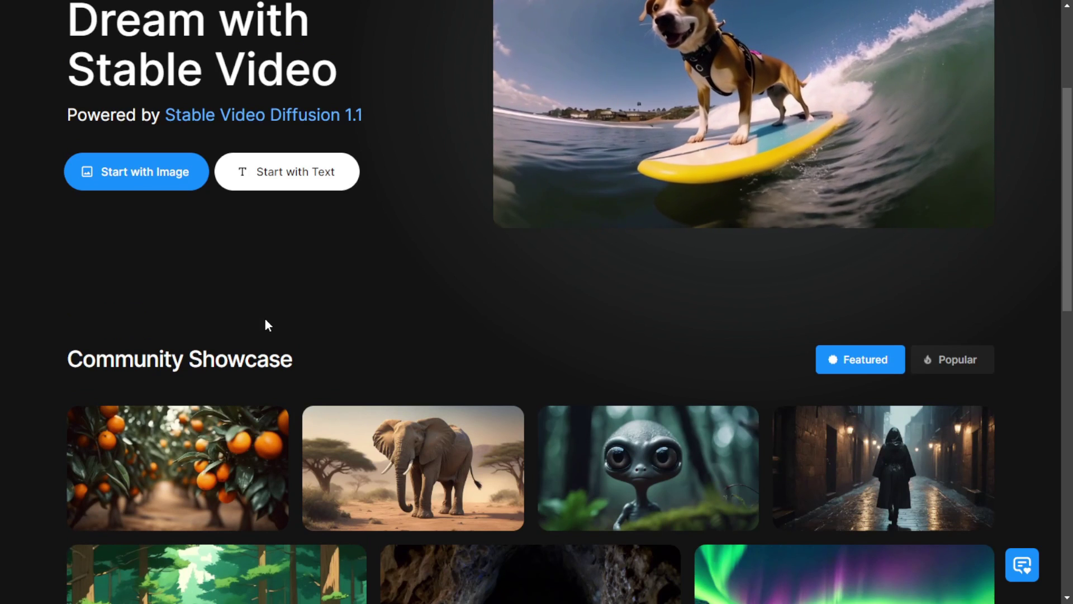
scroll(266, 323, down, 1)
scroll(269, 326, down, 1)
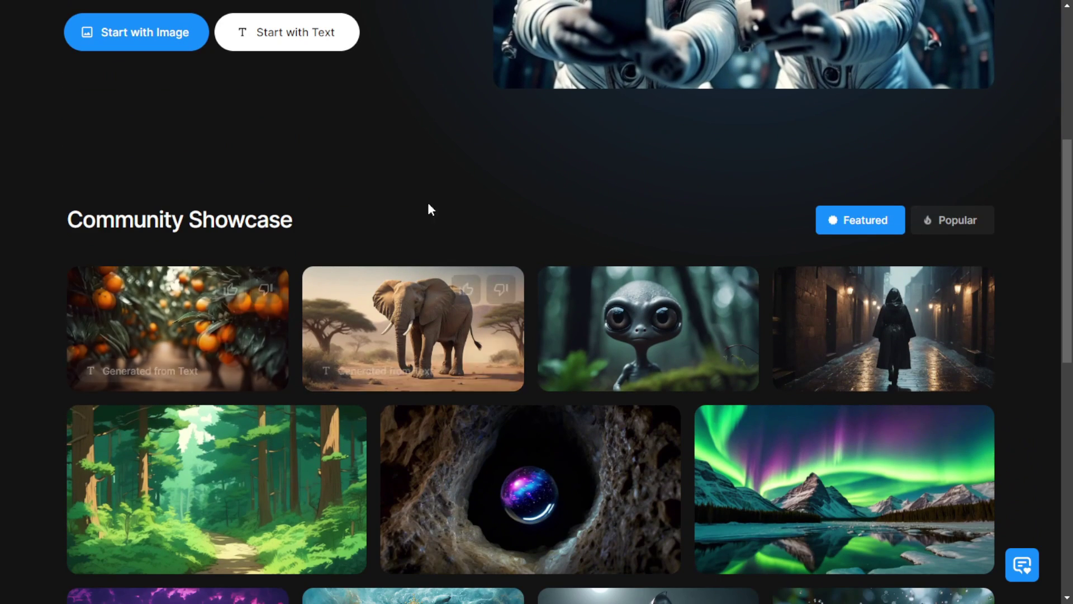
scroll(420, 133, down, 2)
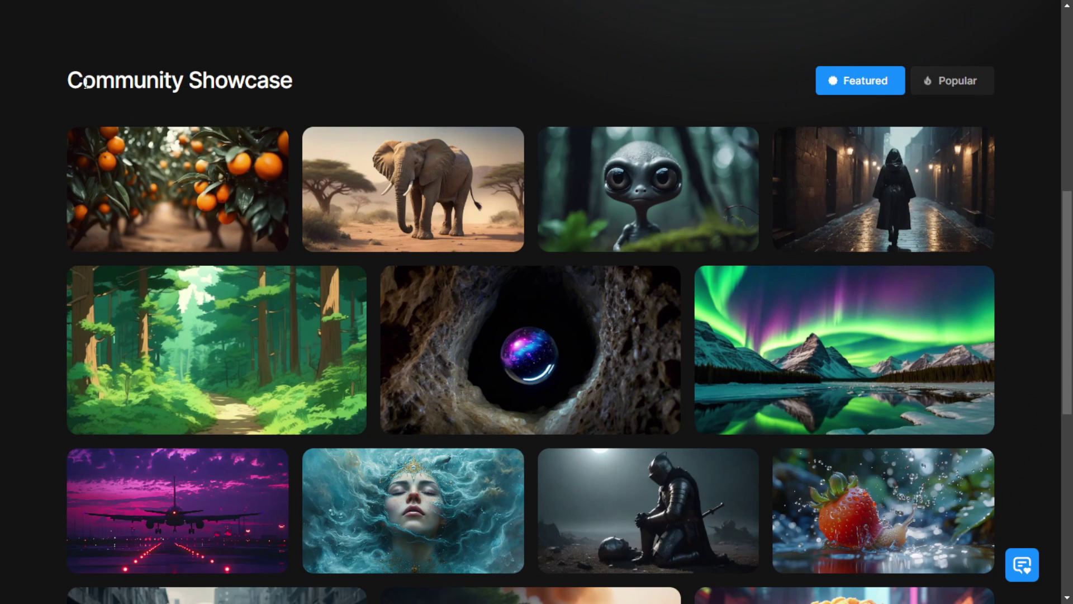
scroll(330, 156, down, 1)
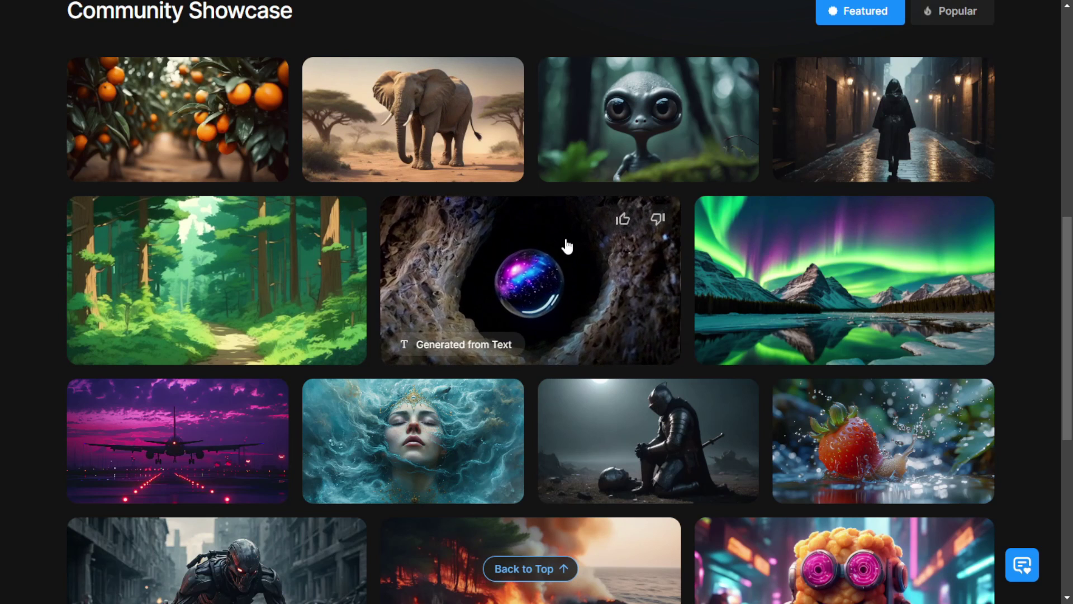
Open the orb-in-a-cave showcase video and replay it from the start.
click(553, 274)
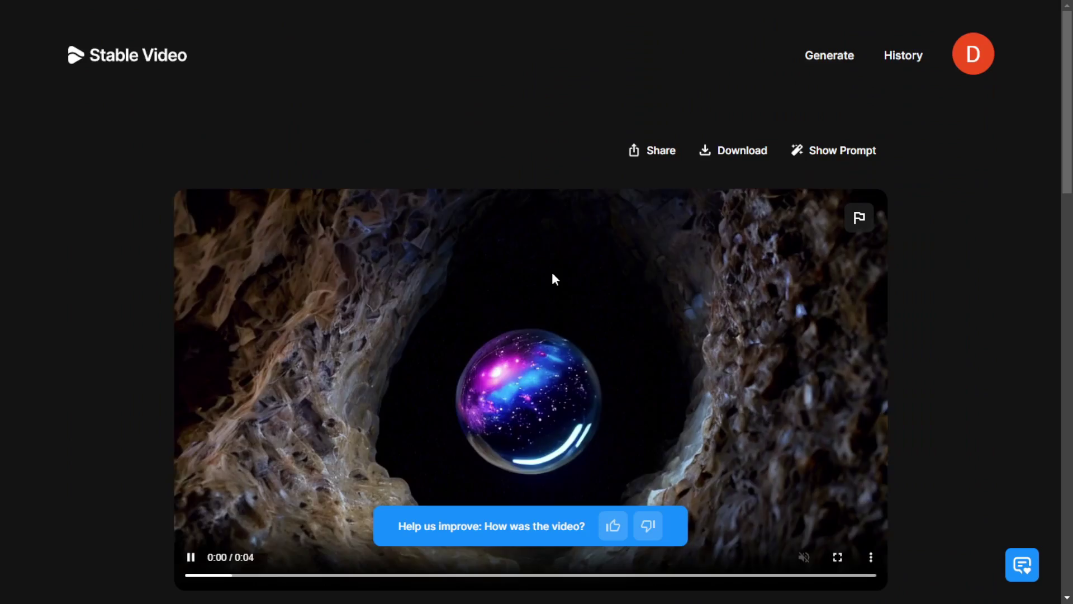
scroll(558, 271, down, 1)
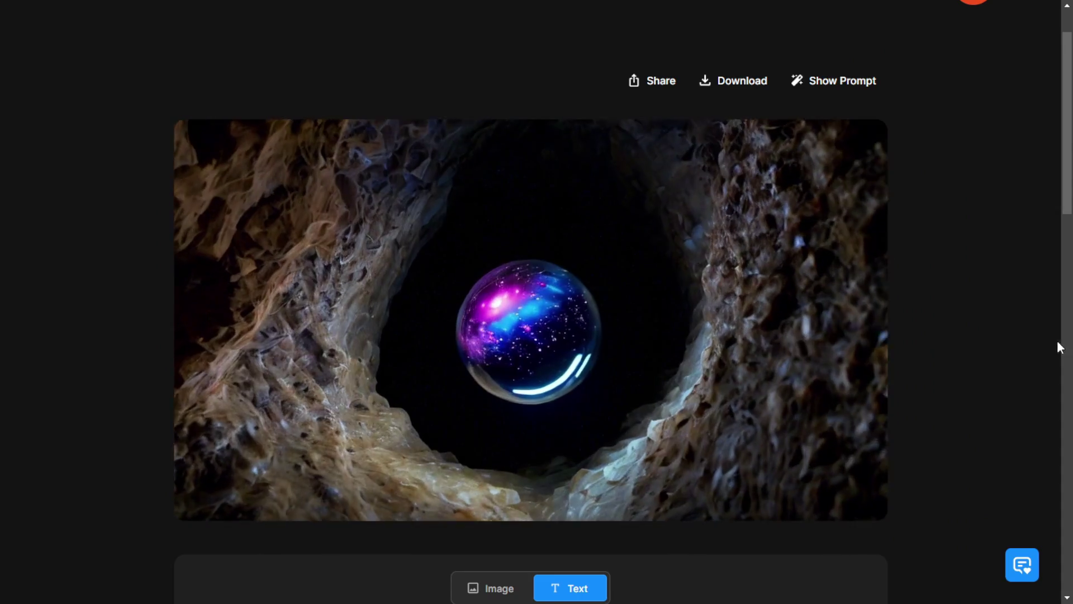
mouse_move(424, 140)
mouse_down()
mouse_move(354, 147)
mouse_move(414, 215)
mouse_up()
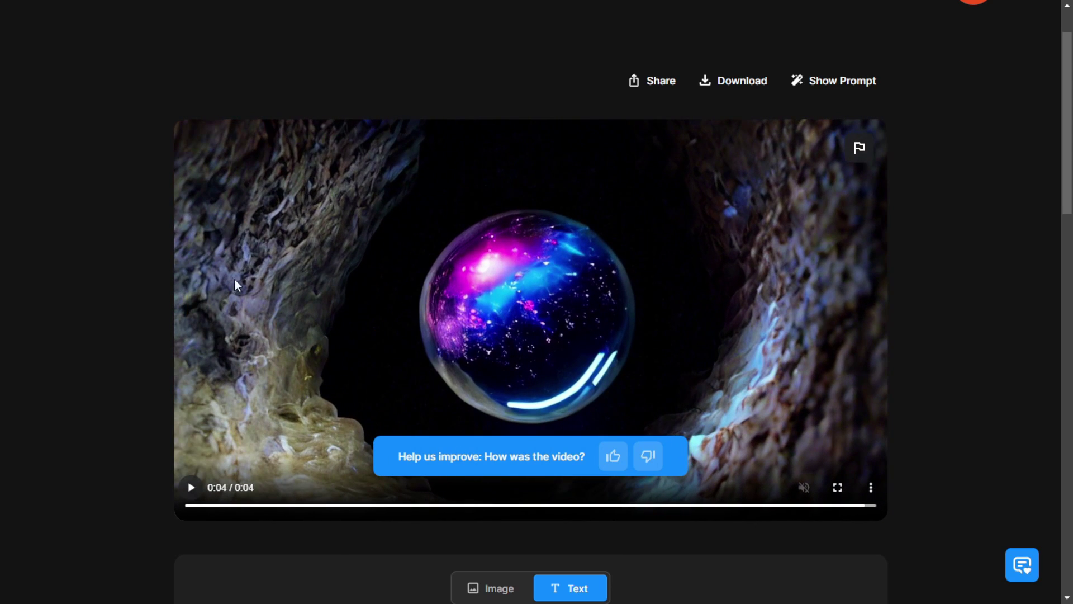
click(191, 487)
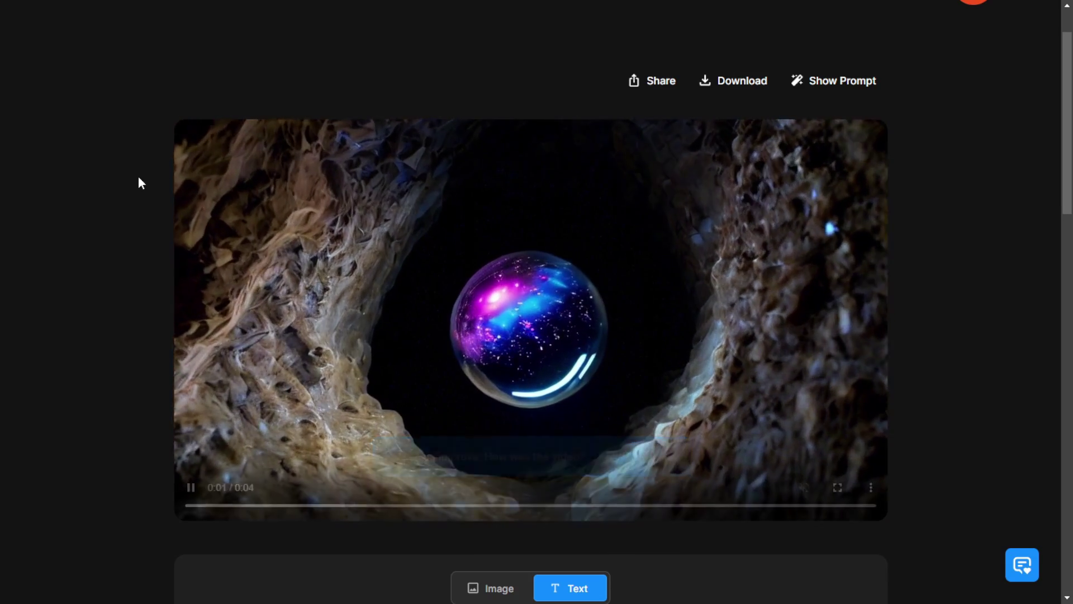
click(133, 174)
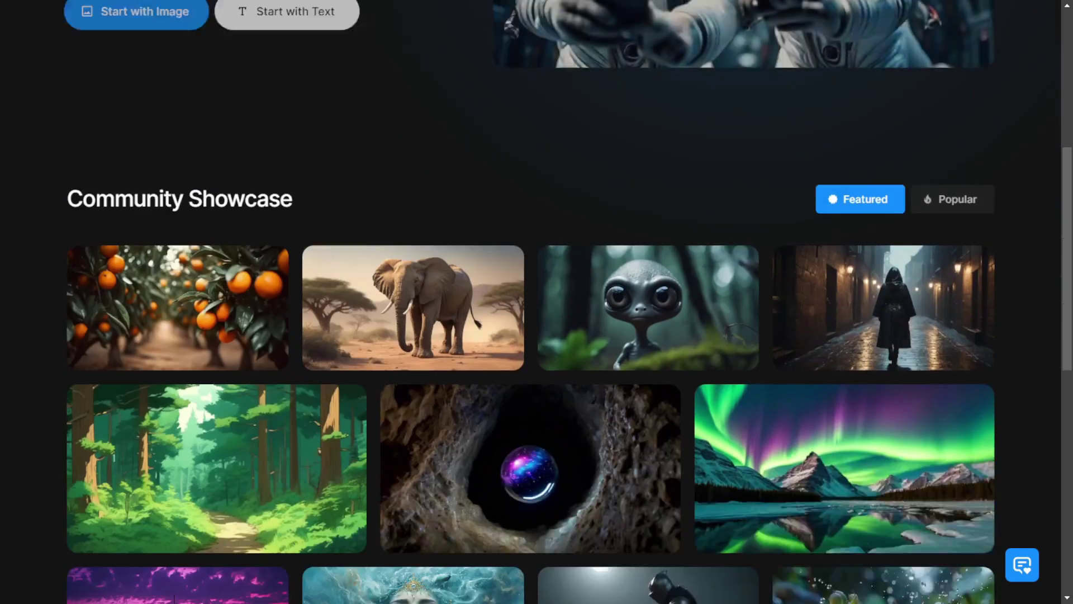
scroll(425, 245, down, 3)
scroll(425, 244, down, 1)
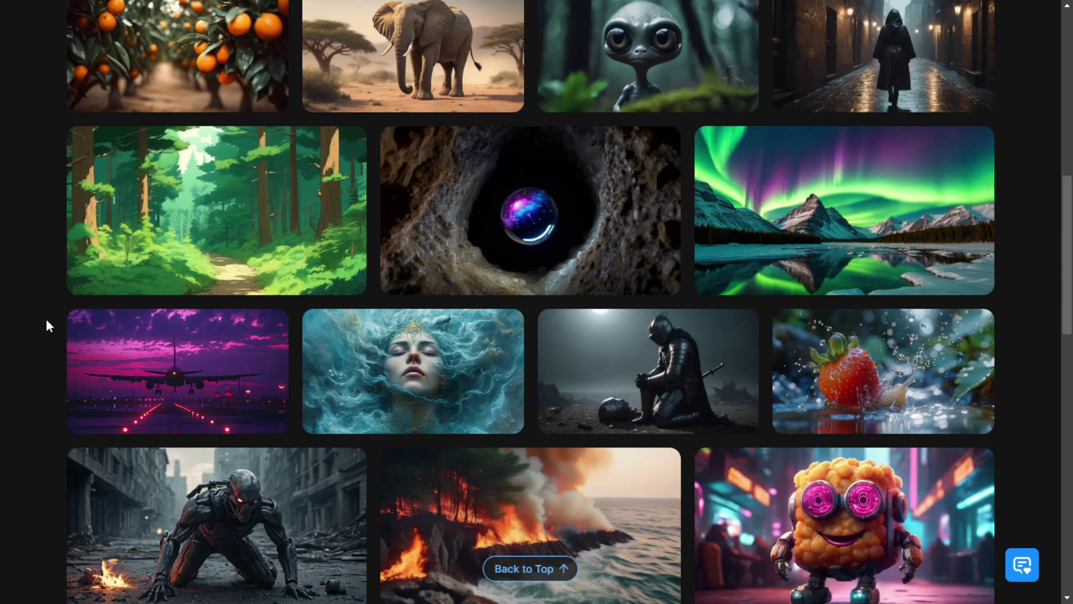
scroll(47, 321, down, 2)
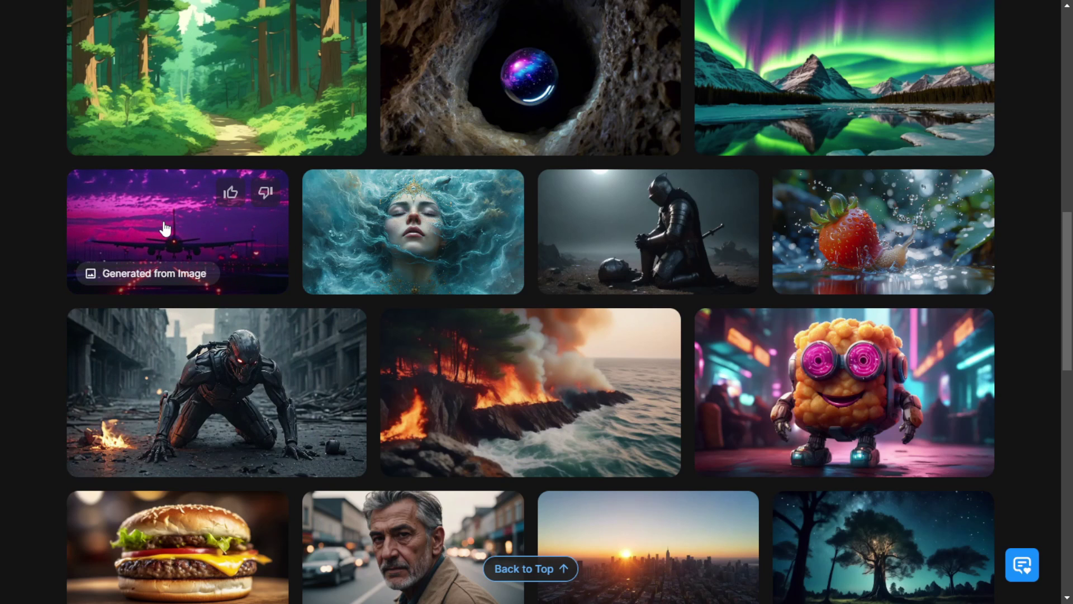
Open the crawling robot video and reveal its advanced settings: Steps 40, Motion Strength 127.
click(276, 402)
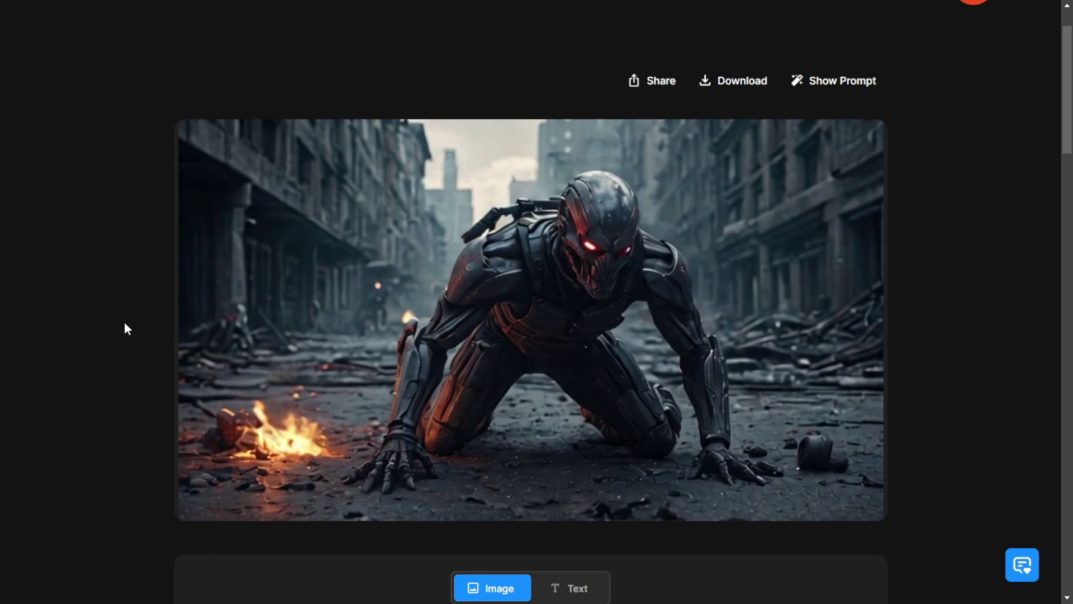
scroll(124, 323, down, 1)
scroll(115, 323, down, 1)
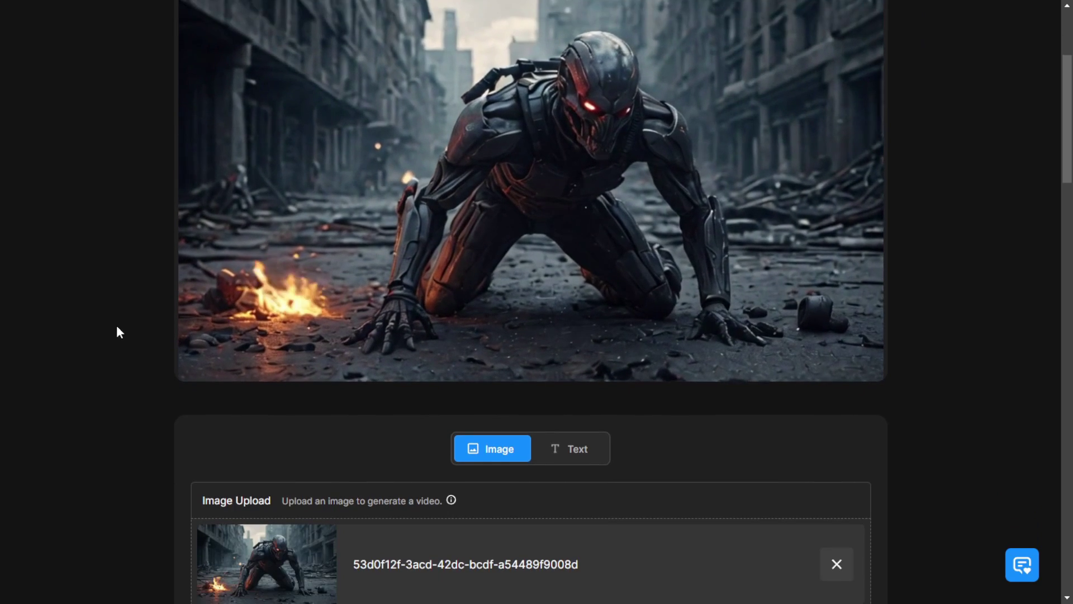
scroll(126, 335, down, 3)
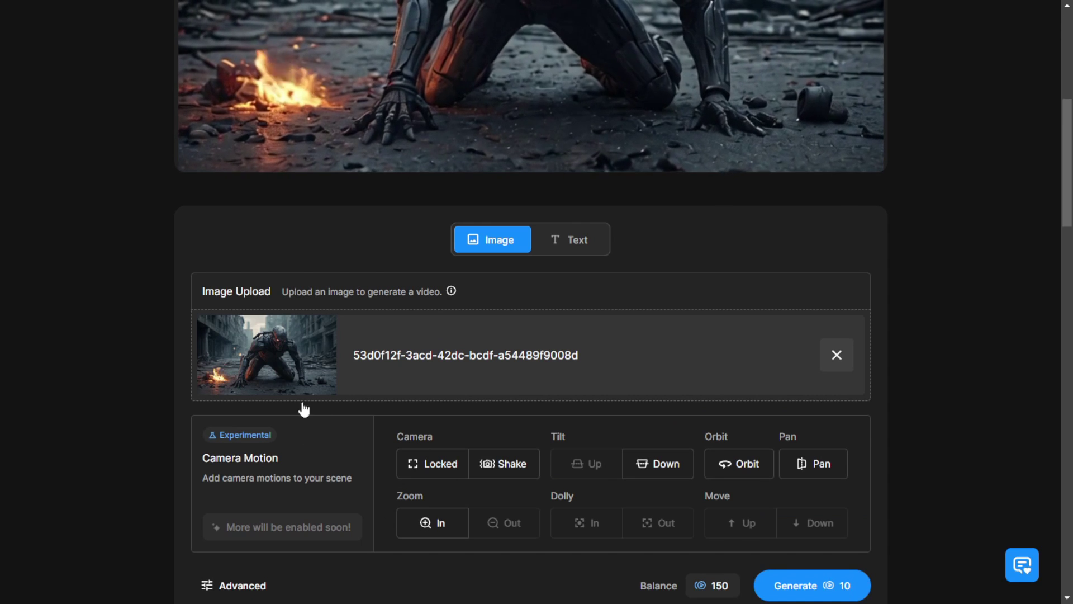
scroll(221, 457, down, 2)
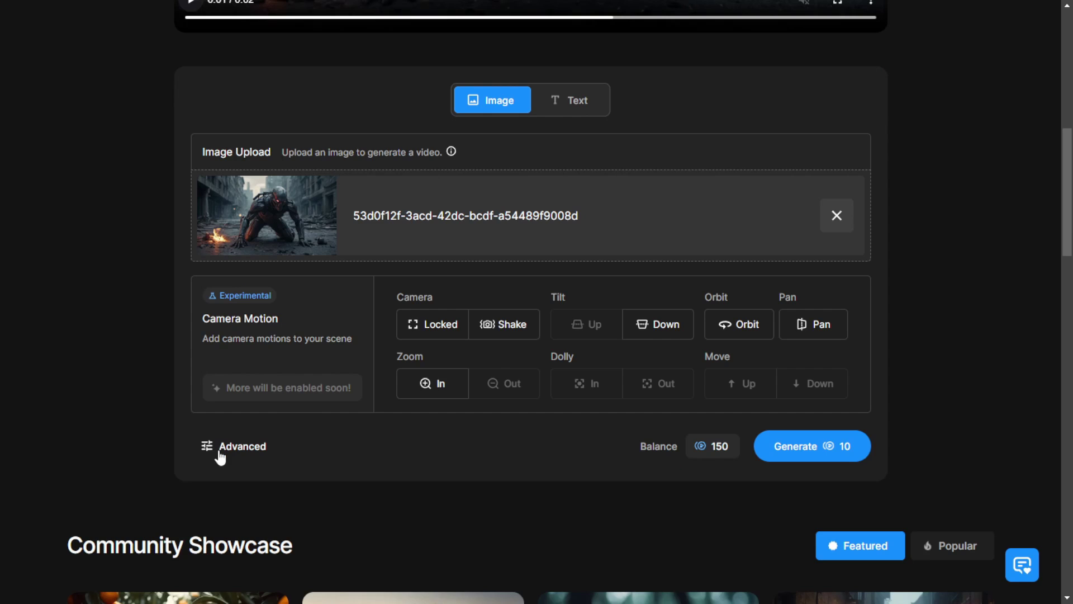
click(221, 453)
scroll(411, 390, down, 2)
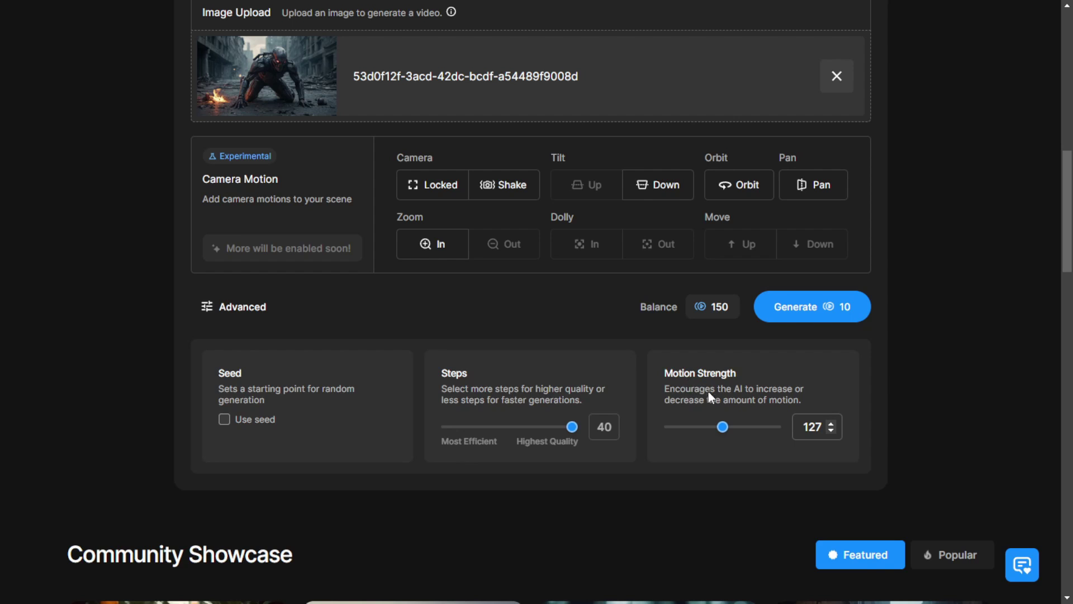
Check the remaining credits balance, then dismiss the balance details.
scroll(709, 396, down, 1)
click(717, 241)
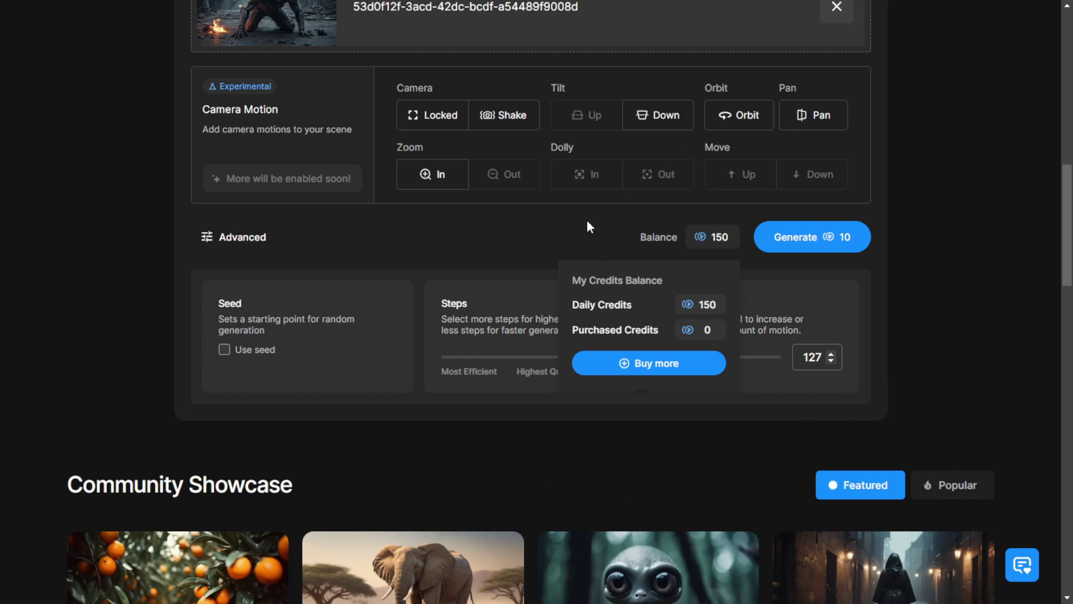
click(947, 217)
scroll(395, 277, up, 3)
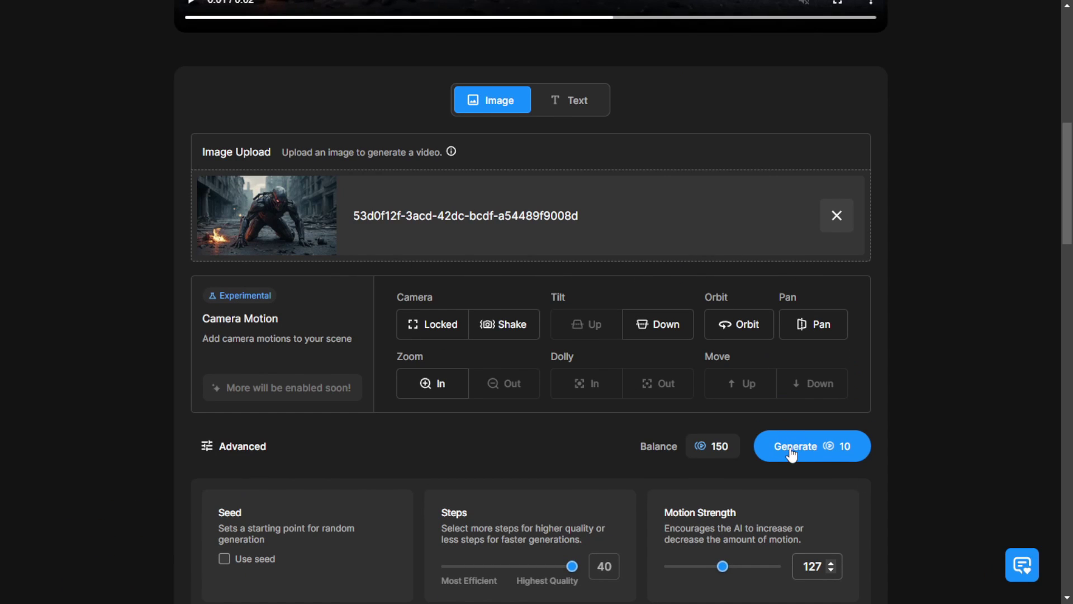
scroll(840, 313, down, 7)
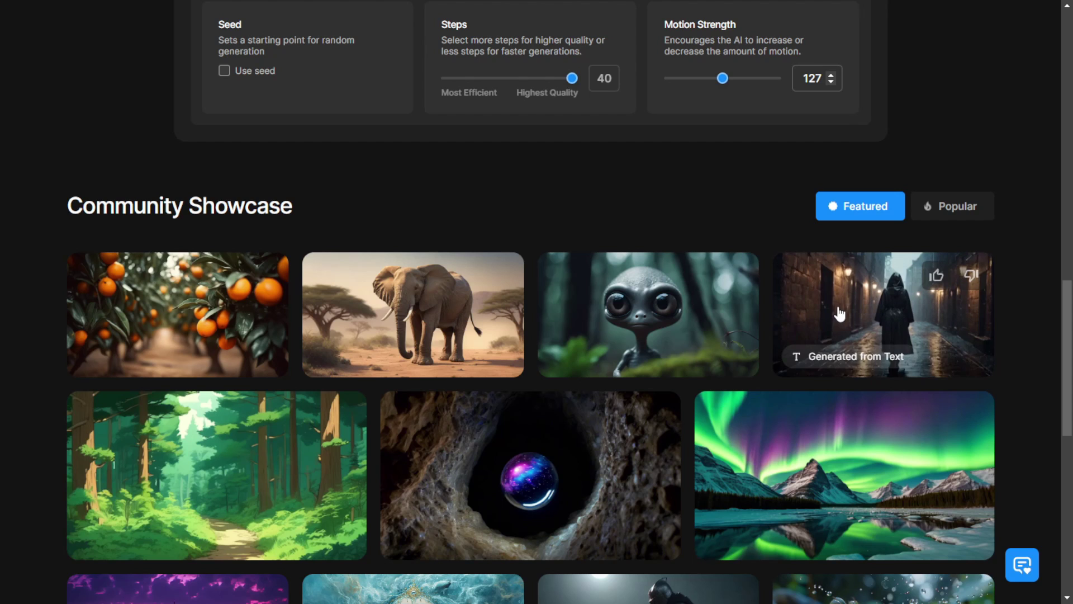
Open the hooded-figure alley video and select its full prompt text.
click(866, 304)
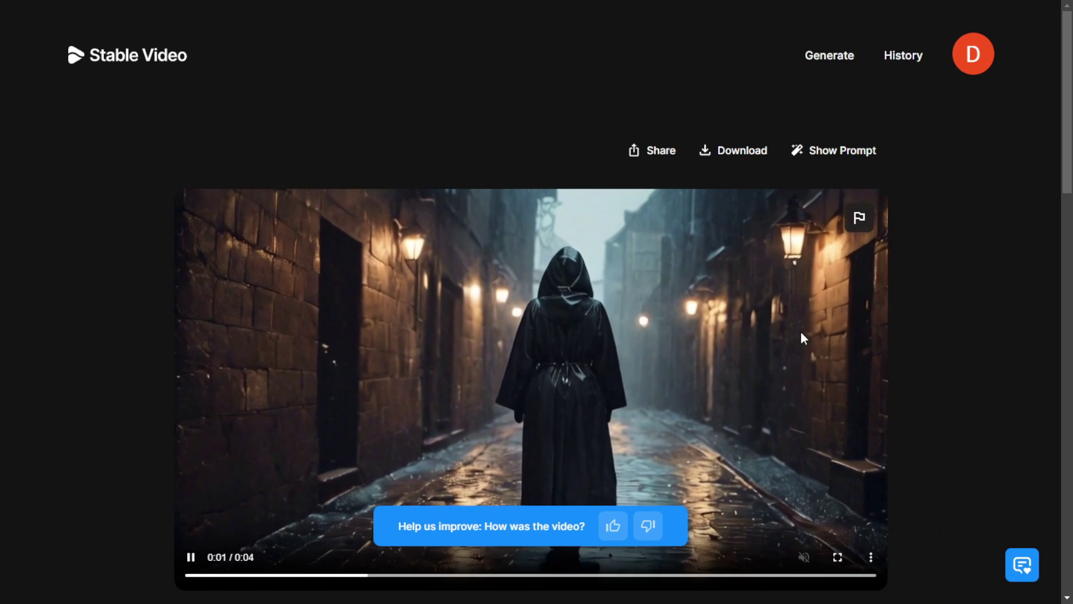
scroll(782, 365, down, 2)
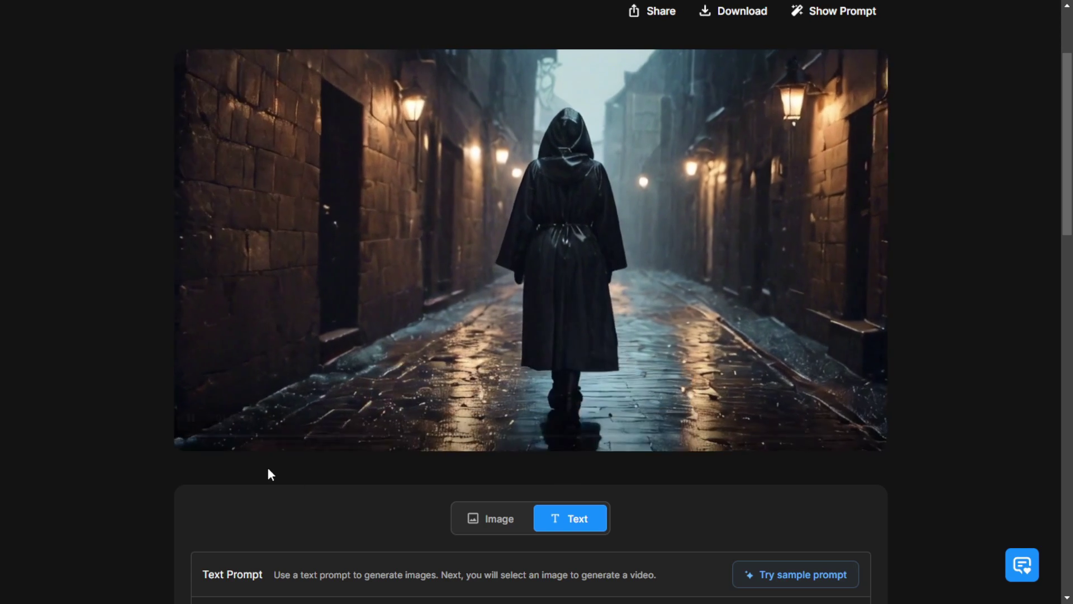
scroll(267, 467, down, 2)
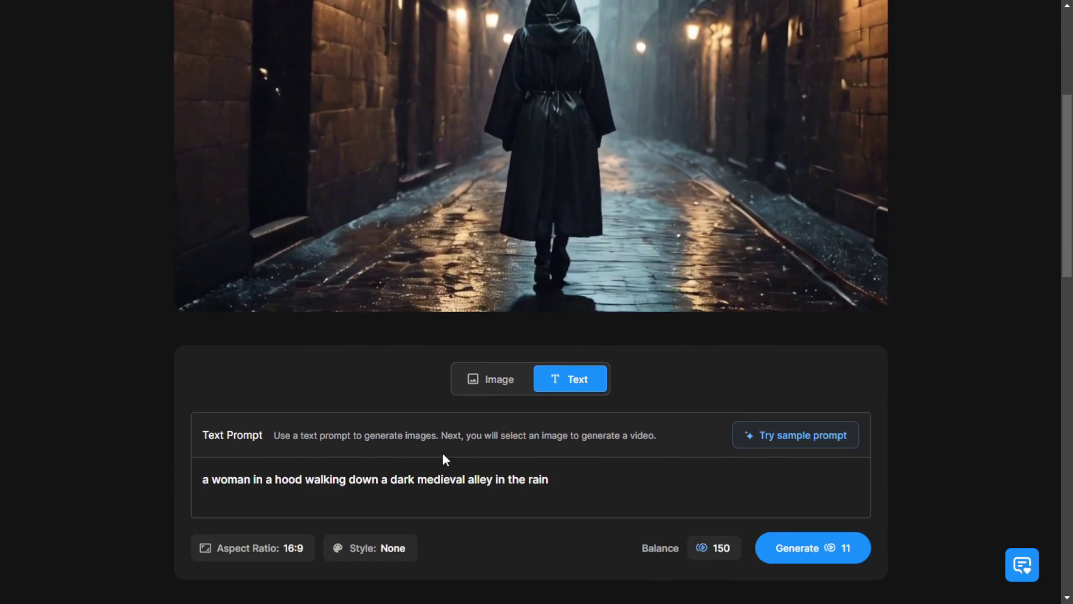
drag(221, 479, 475, 479)
click(476, 478)
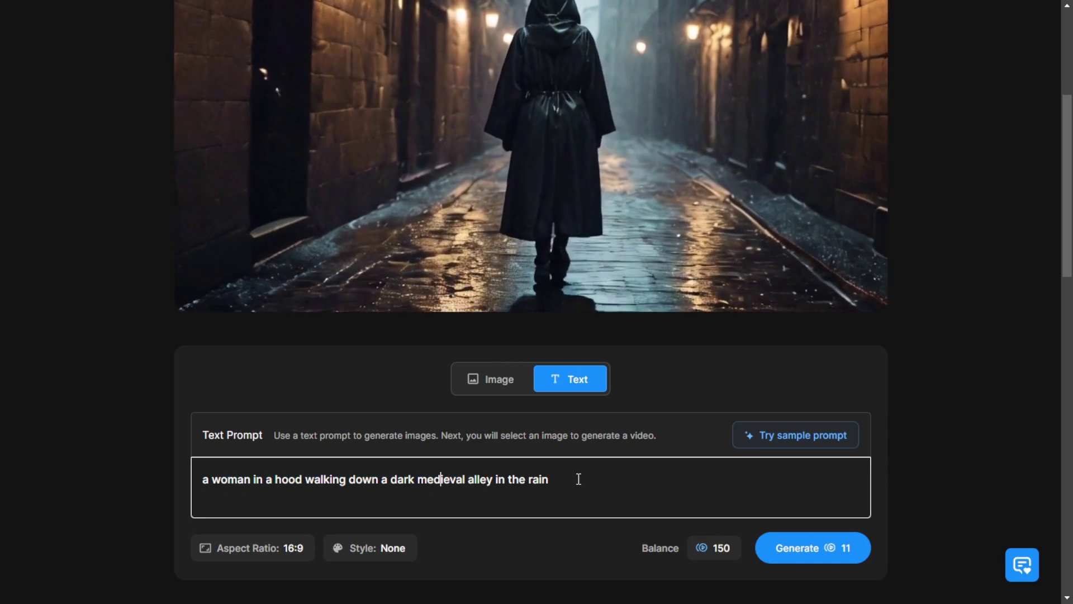
key(ctrl+a)
key(ctrl+c)
scroll(567, 474, down, 3)
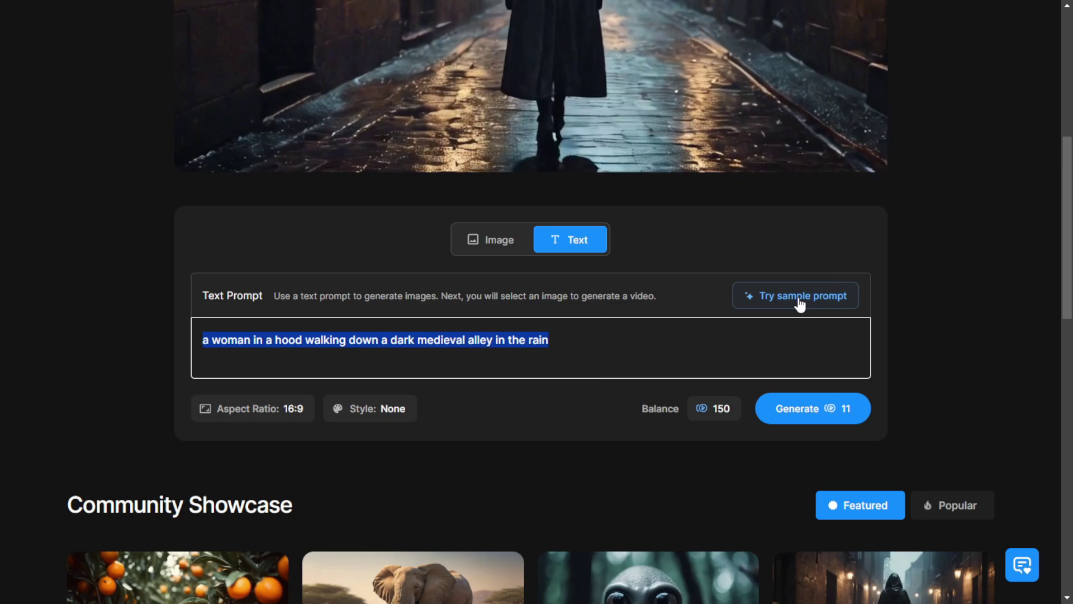
Try a sample prompt, then restore the medieval-alley-in-the-rain prompt.
click(800, 439)
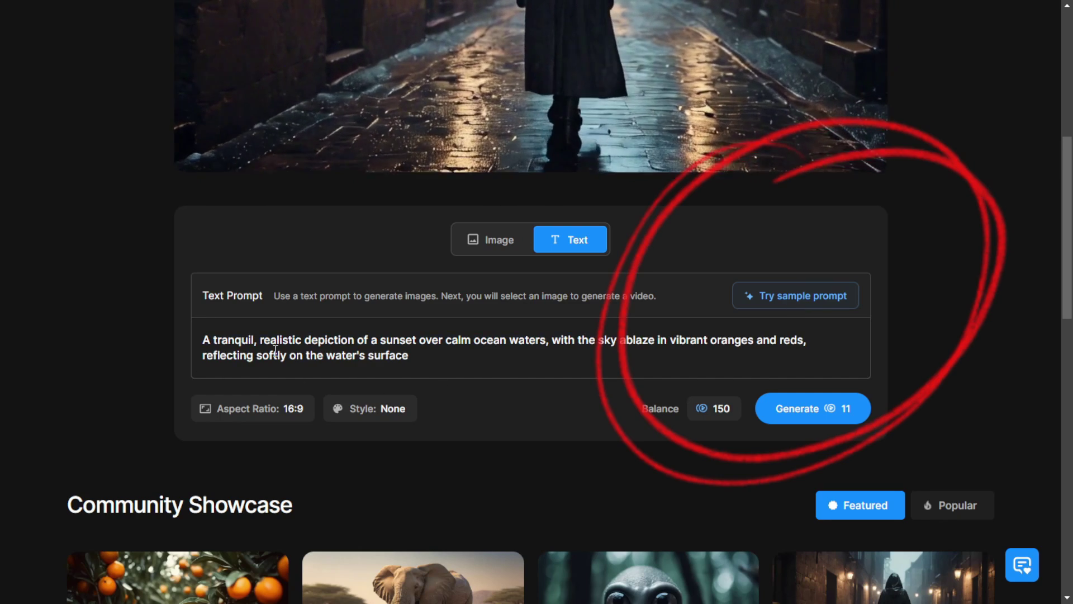
click(584, 358)
key(ctrl+a)
key(ctrl+v)
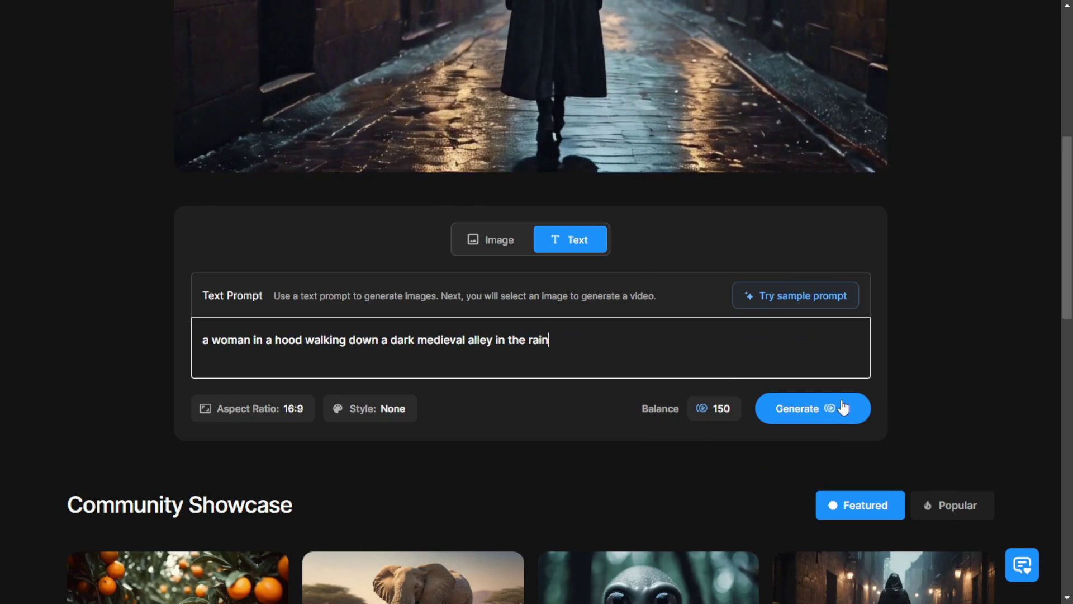
click(816, 415)
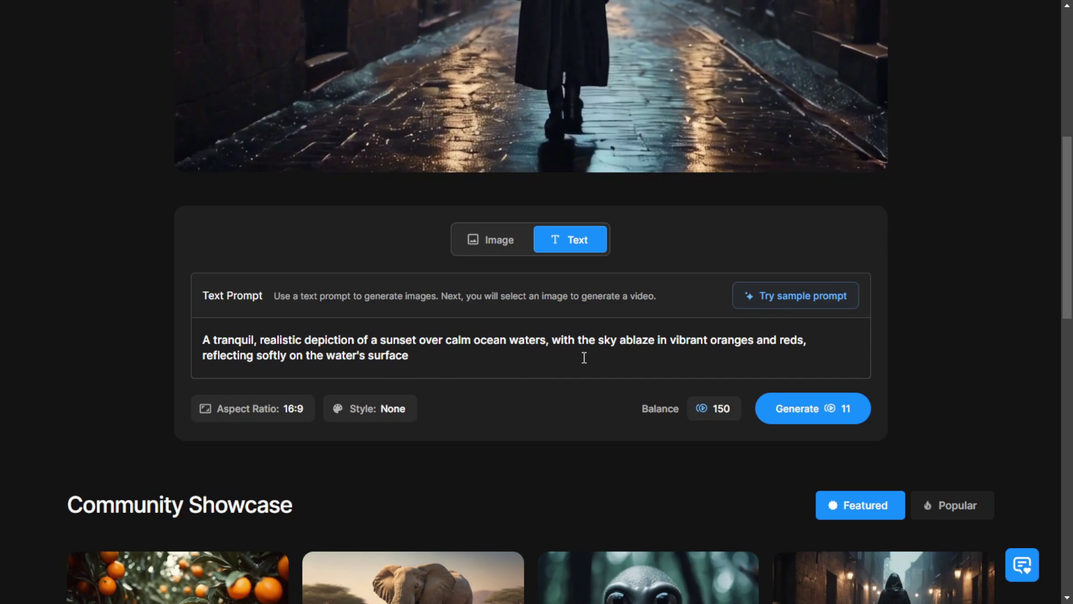
triple_click(584, 358)
key(ctrl+v)
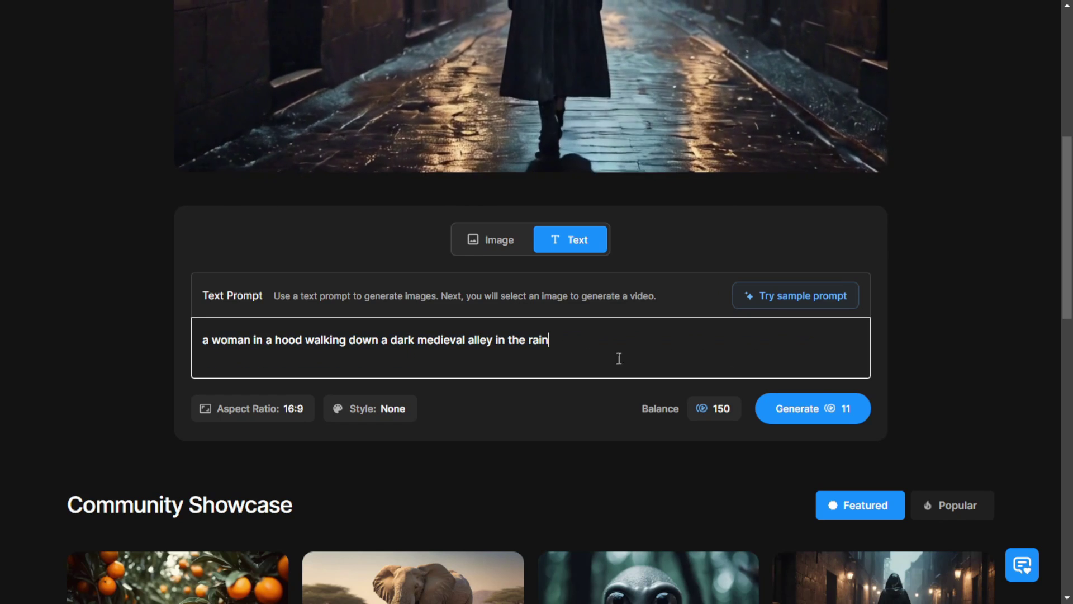
Generate four images from the alley prompt and open the top-left one in a large preview.
click(815, 412)
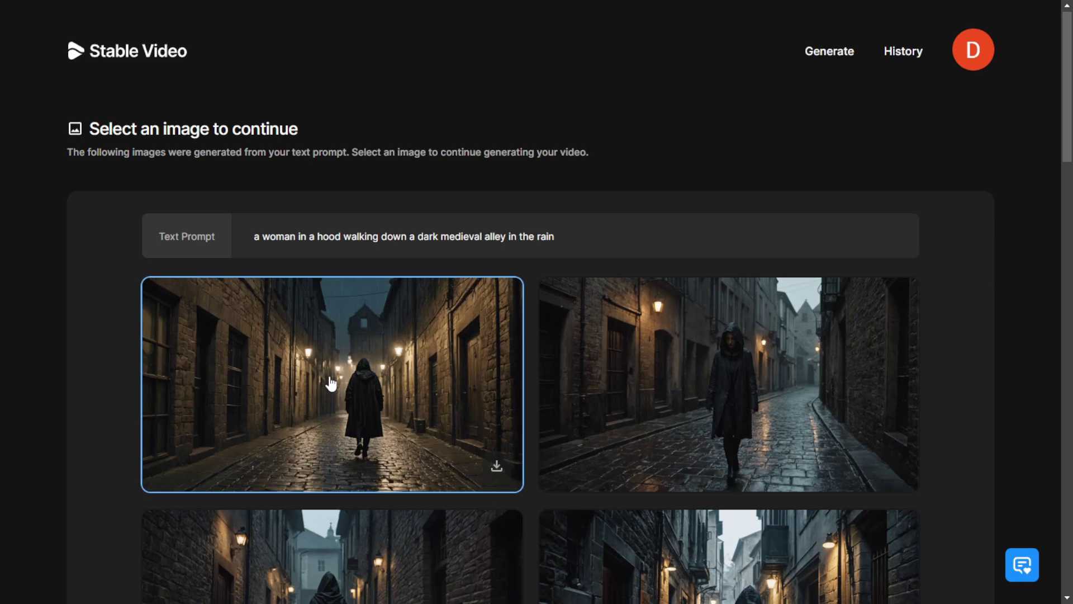
scroll(331, 380, down, 2)
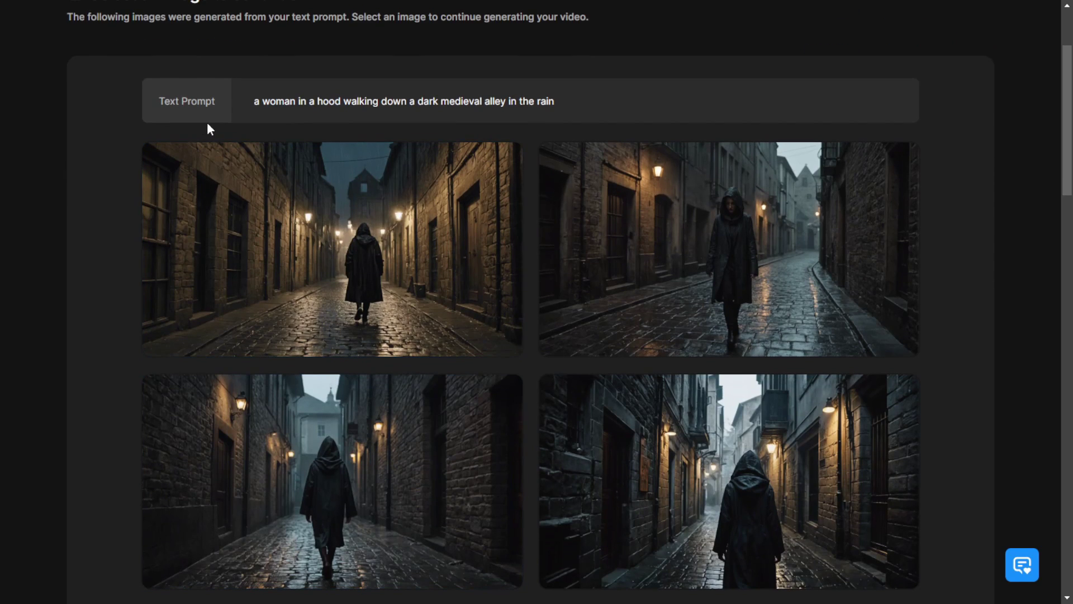
scroll(151, 207, down, 2)
scroll(104, 320, down, 5)
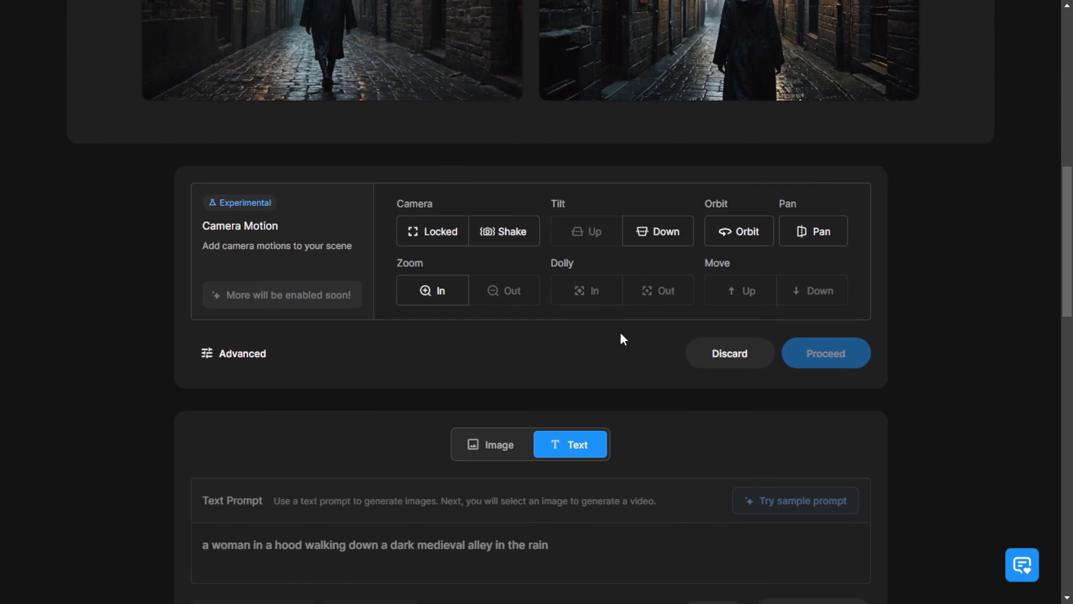
scroll(486, 366, up, 2)
scroll(475, 374, down, 5)
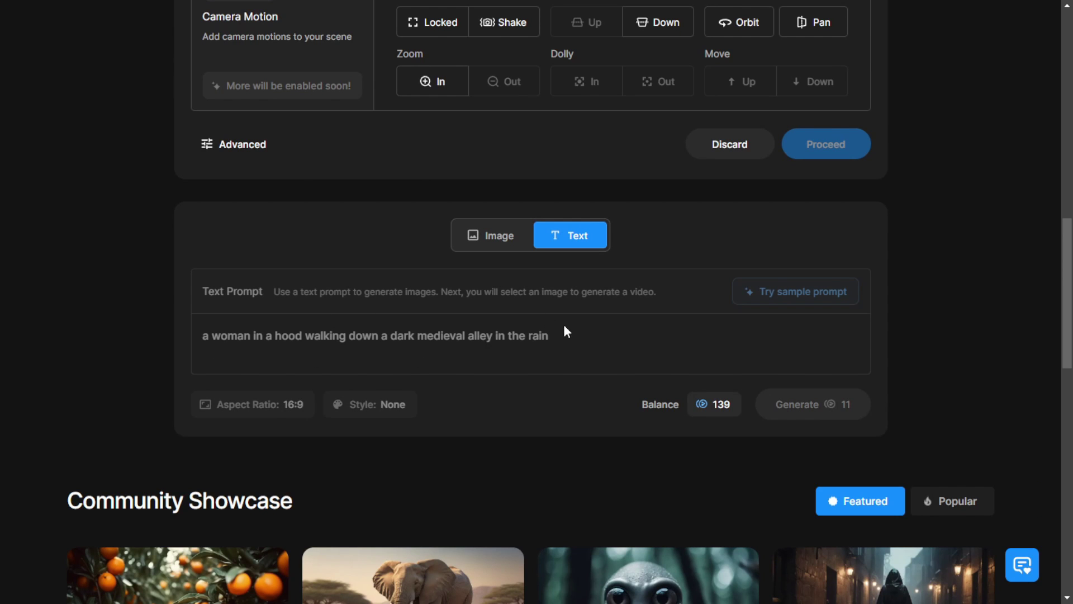
scroll(564, 324, up, 8)
scroll(688, 275, up, 1)
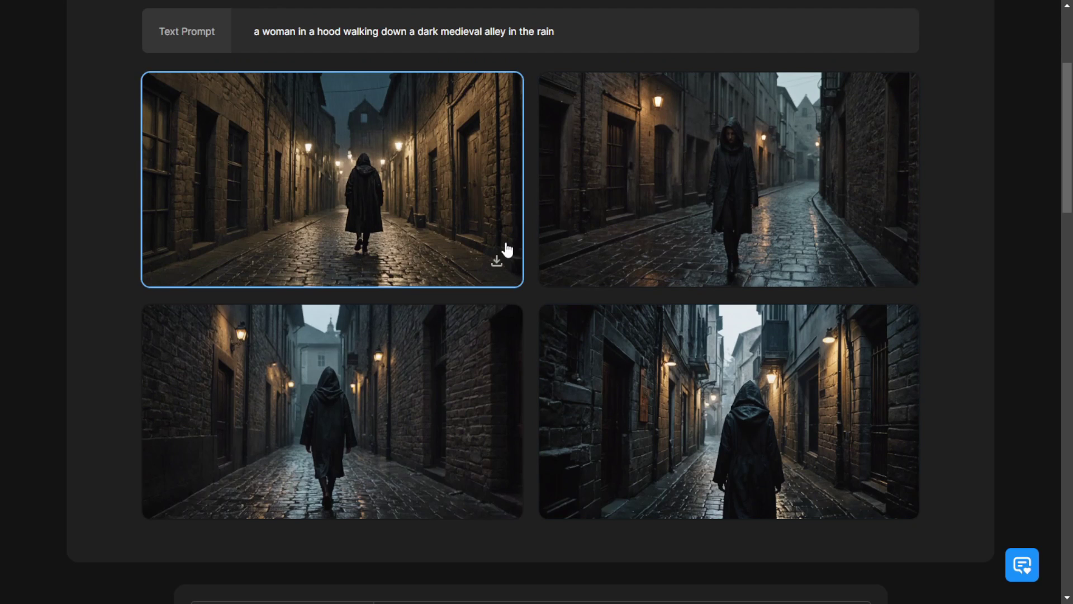
scroll(492, 241, up, 3)
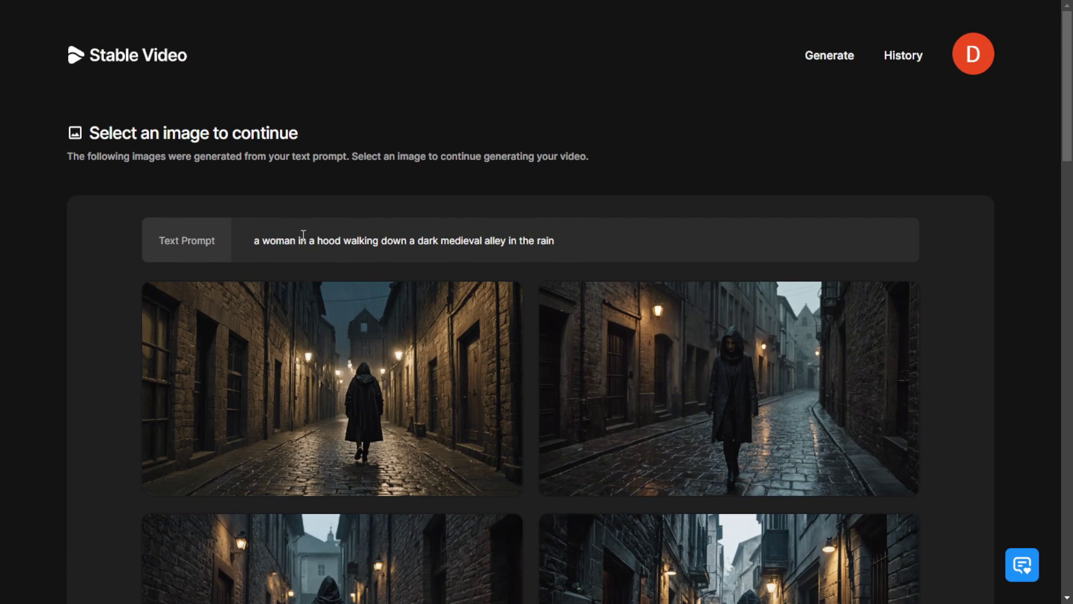
scroll(733, 307, down, 2)
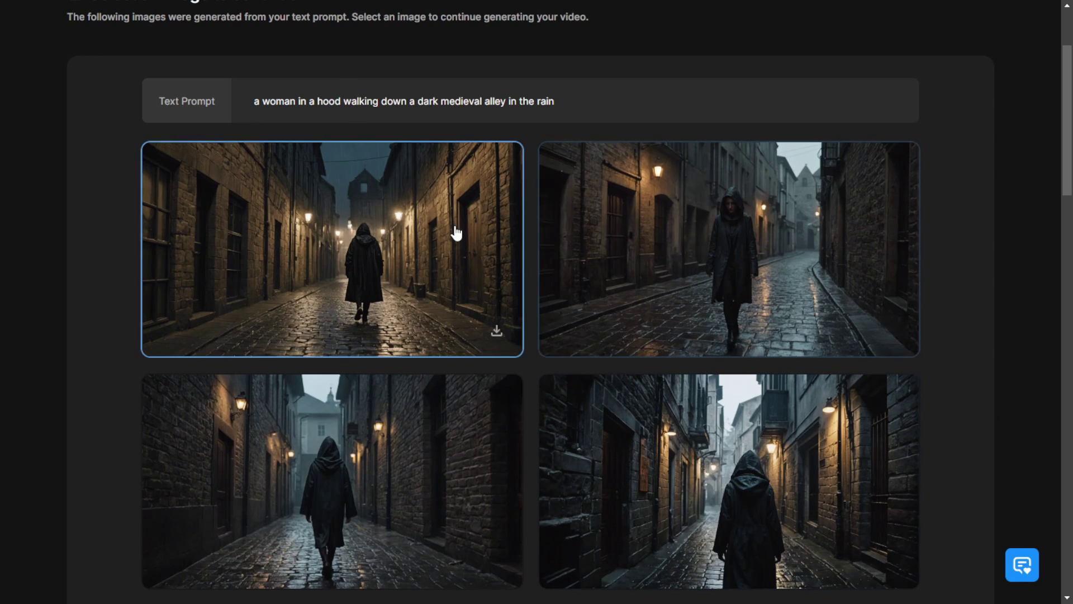
scroll(499, 219, down, 1)
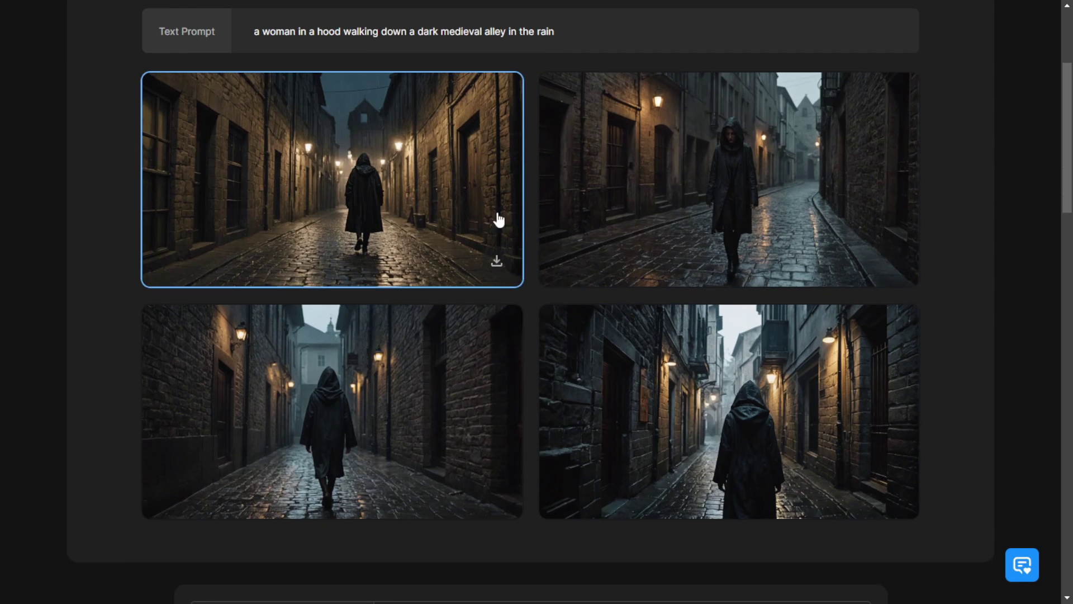
click(422, 204)
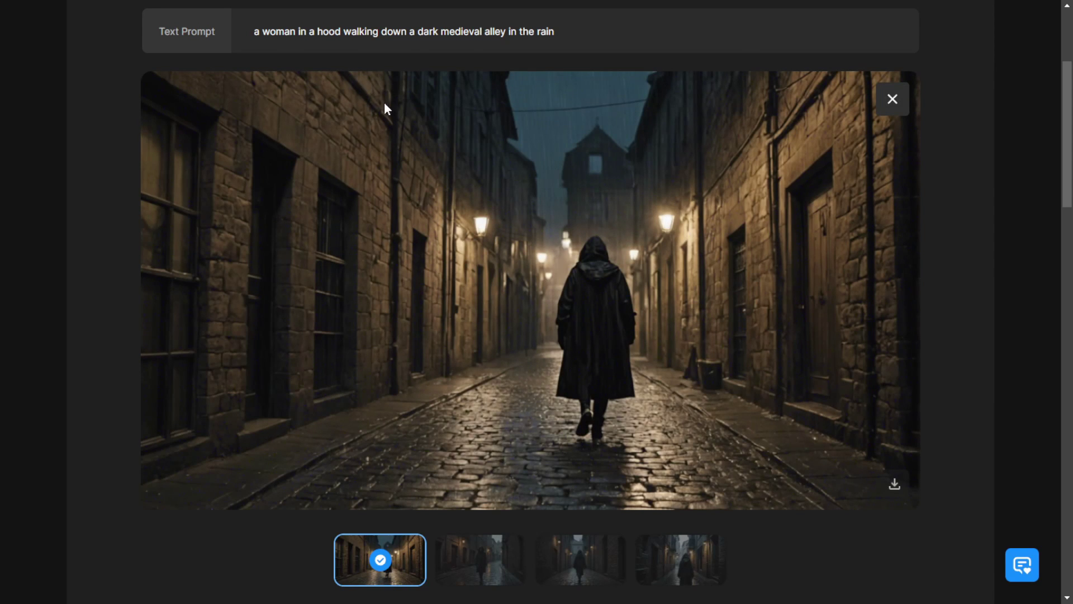
Pick the second alley image, review Advanced settings, and generate the video from it.
key(Right)
scroll(788, 329, down, 5)
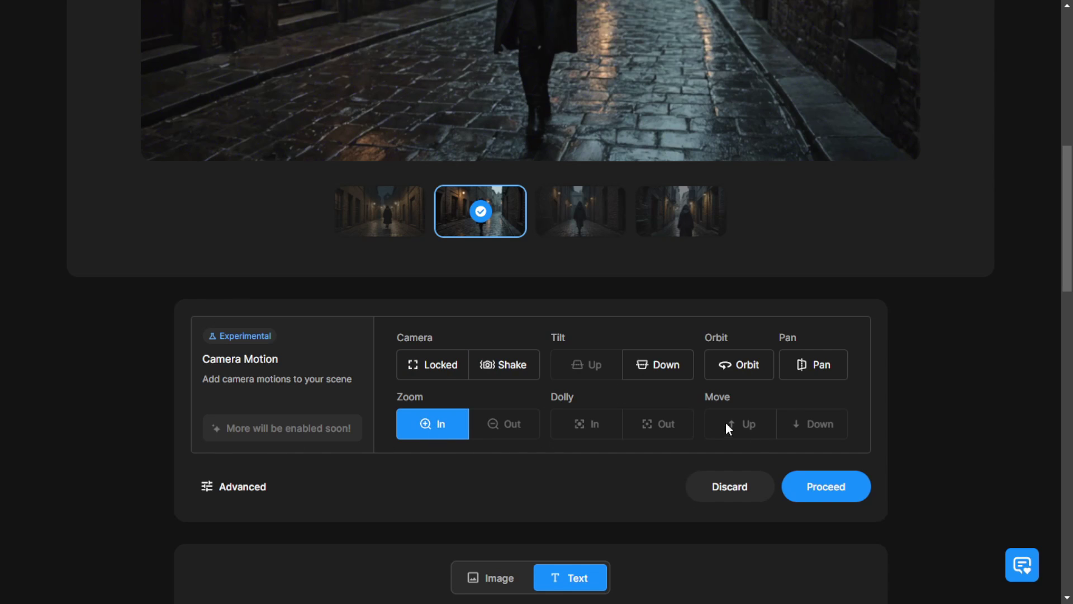
click(254, 488)
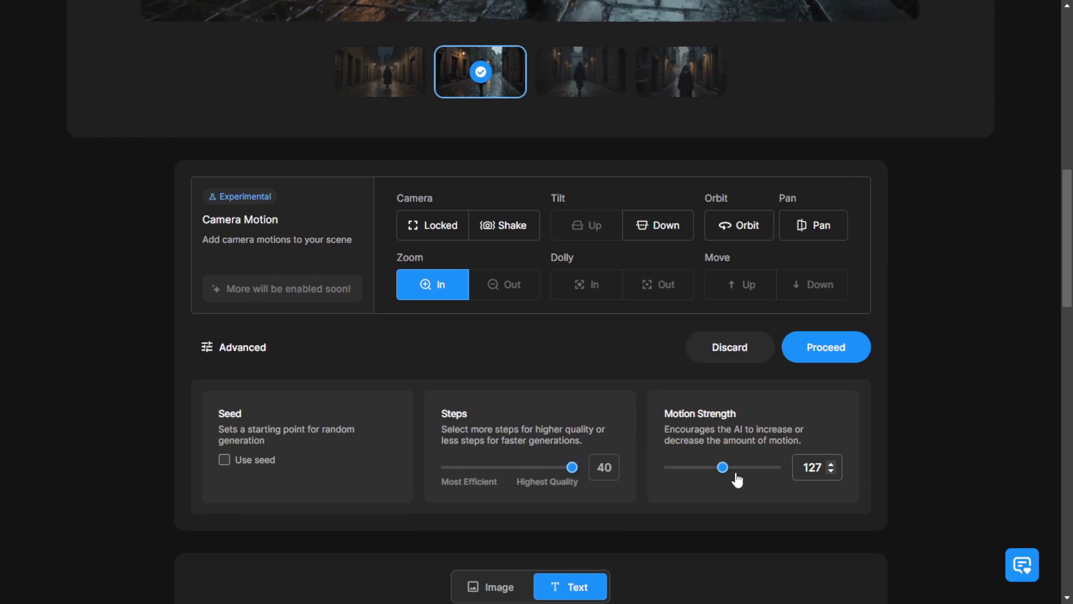
click(817, 352)
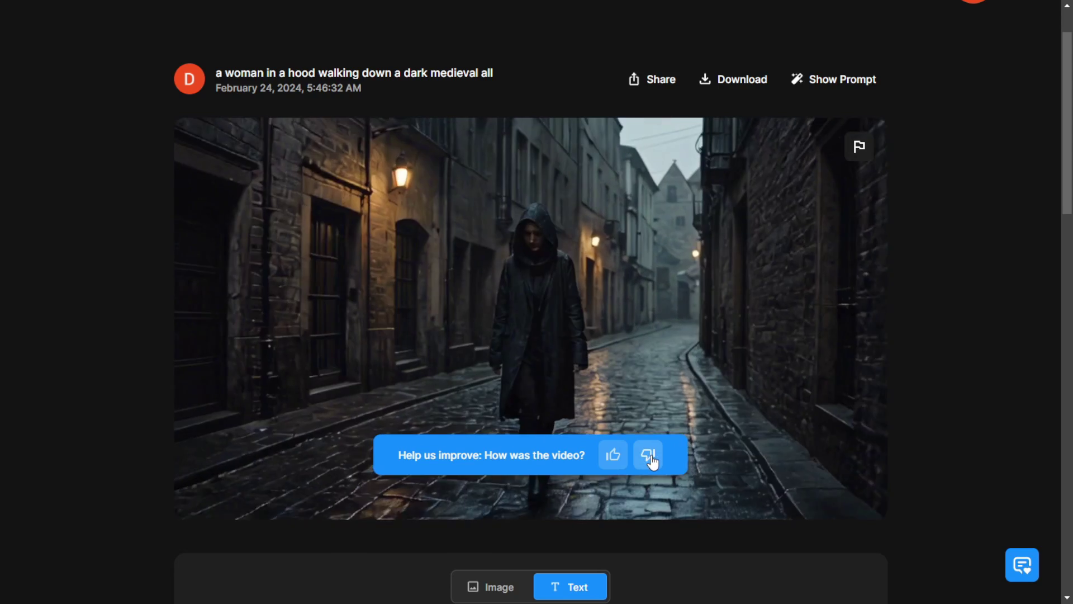
click(648, 456)
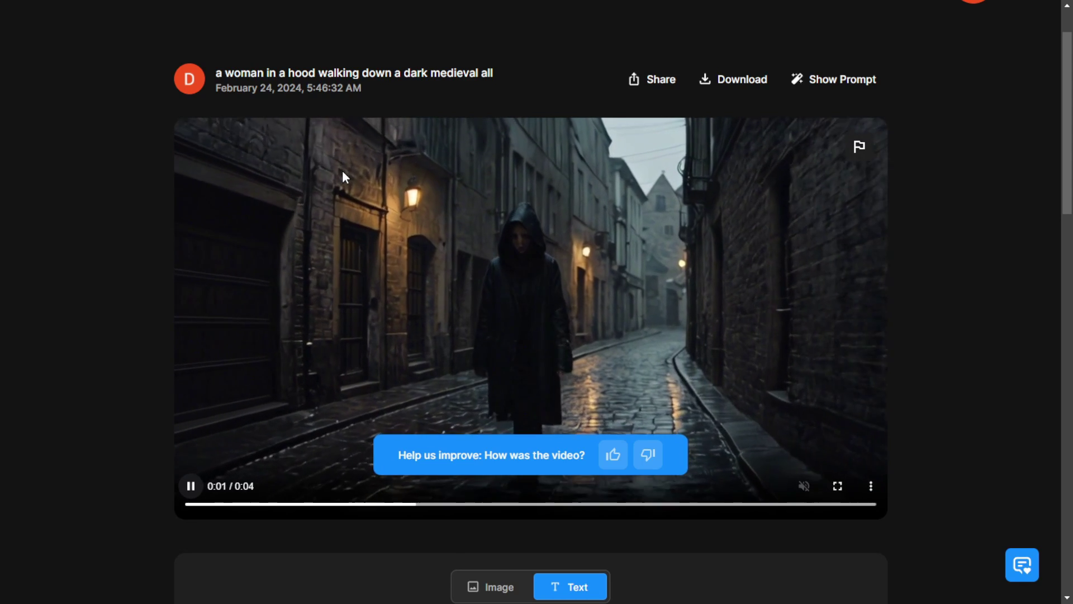
Scroll down the Stable Video form holding the uploaded woman-and-robot image ComfyUI_temp_bznee_00001_.png.
scroll(342, 169, down, 4)
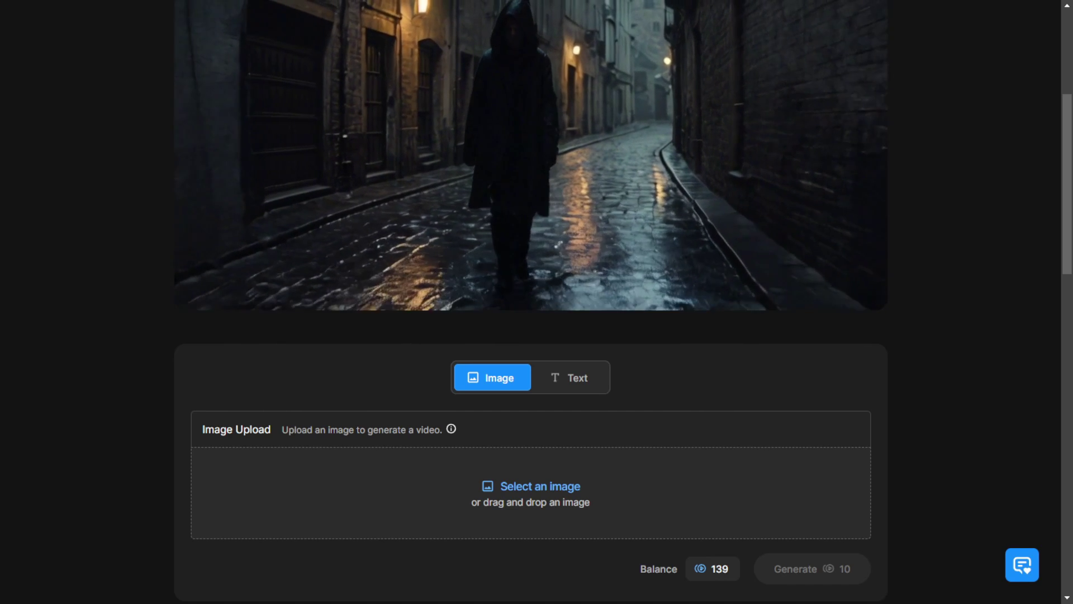
scroll(531, 336, down, 3)
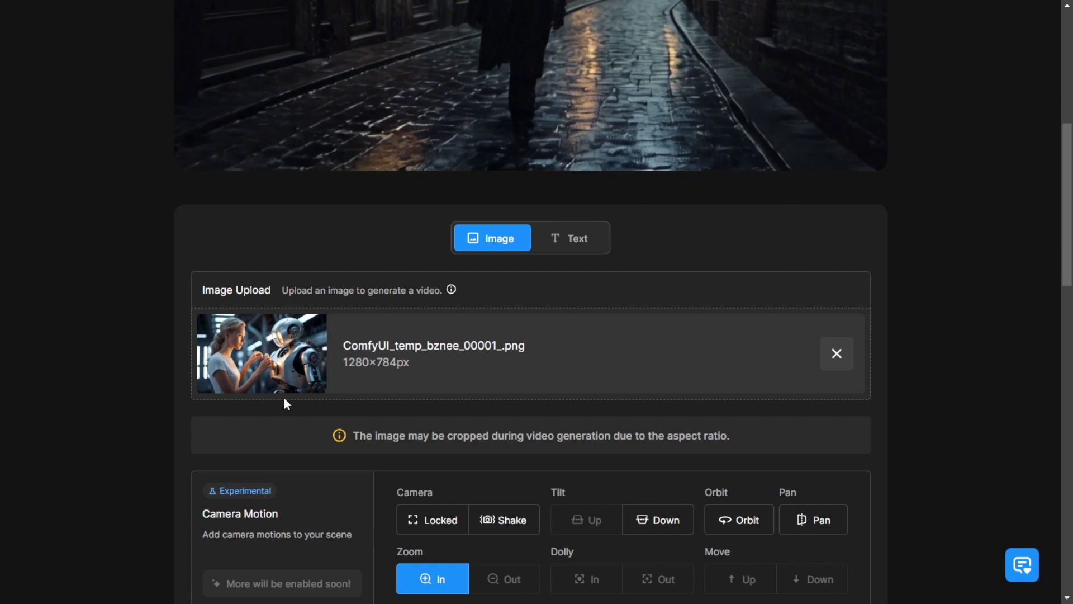
scroll(280, 382, down, 1)
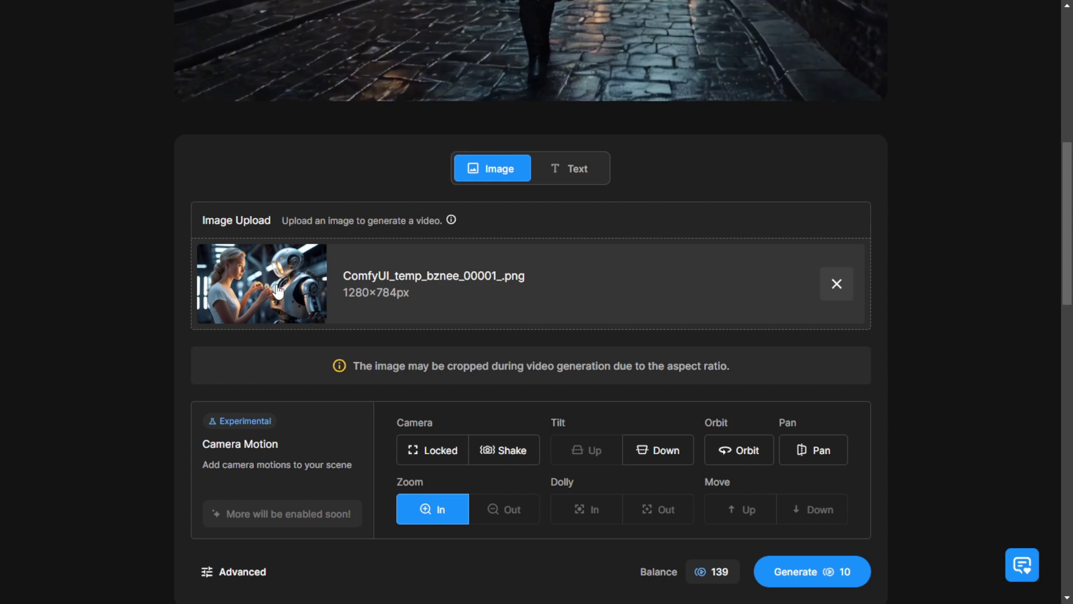
Scroll through the Stable Video page to review the locked-camera video result and 129 balance.
scroll(698, 515, down, 1)
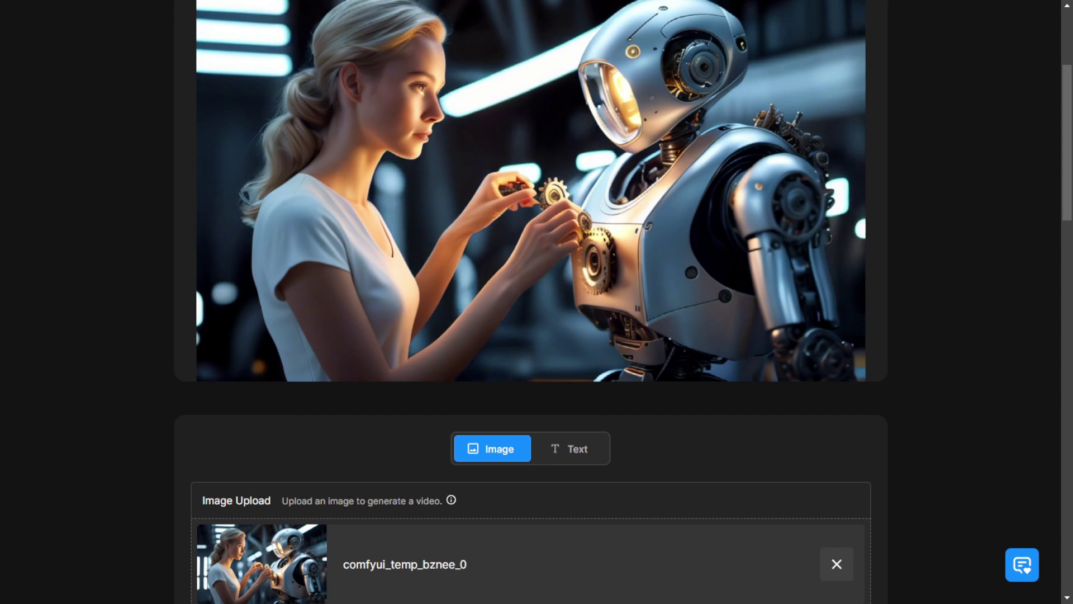
scroll(536, 302, up, 1)
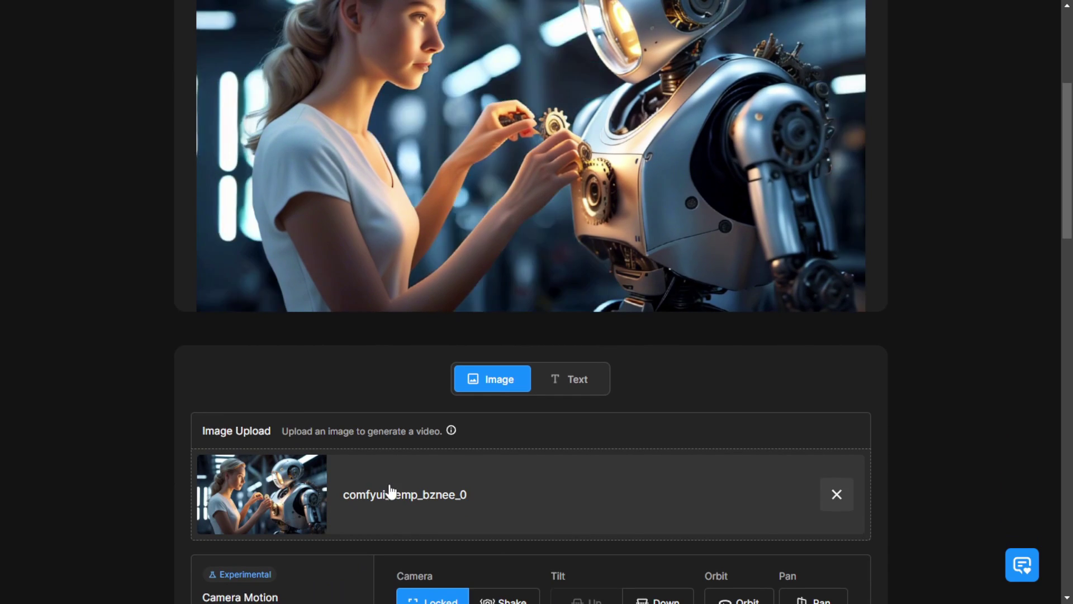
scroll(374, 495, down, 2)
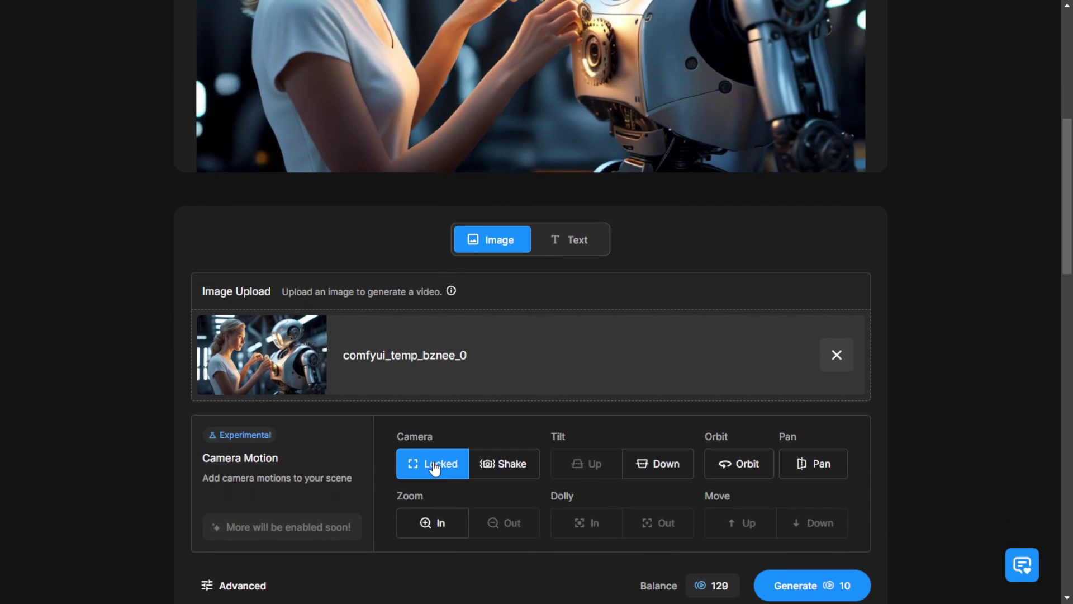
scroll(457, 471, up, 3)
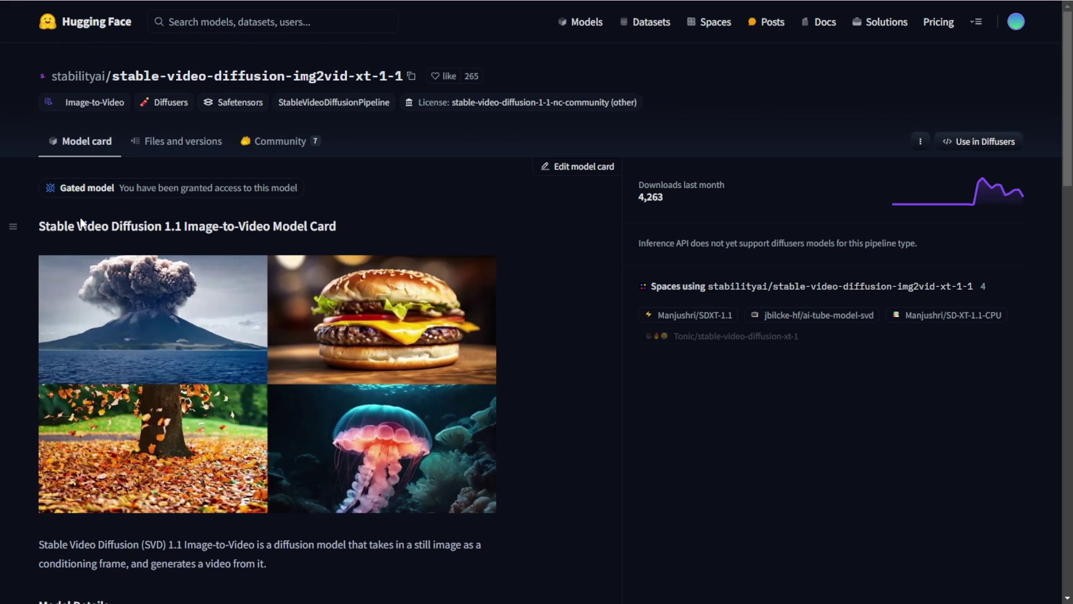
Locate the 4.78 GB svd_xt_1_1.safetensors file on the stable-video-diffusion-img2vid-xt-1-1 page.
drag(184, 226, 30, 224)
click(196, 237)
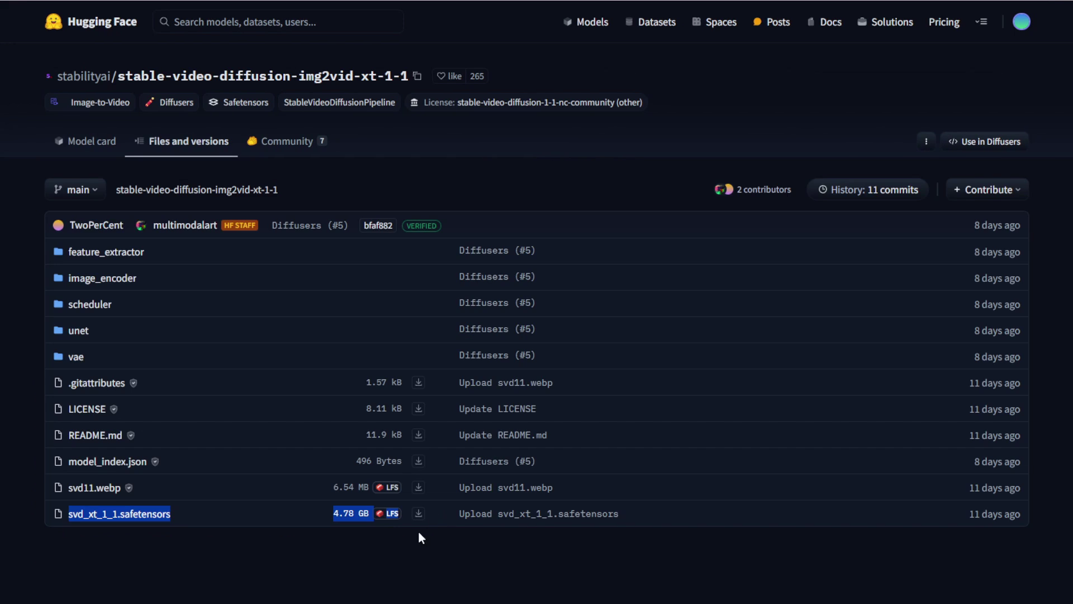
click(395, 538)
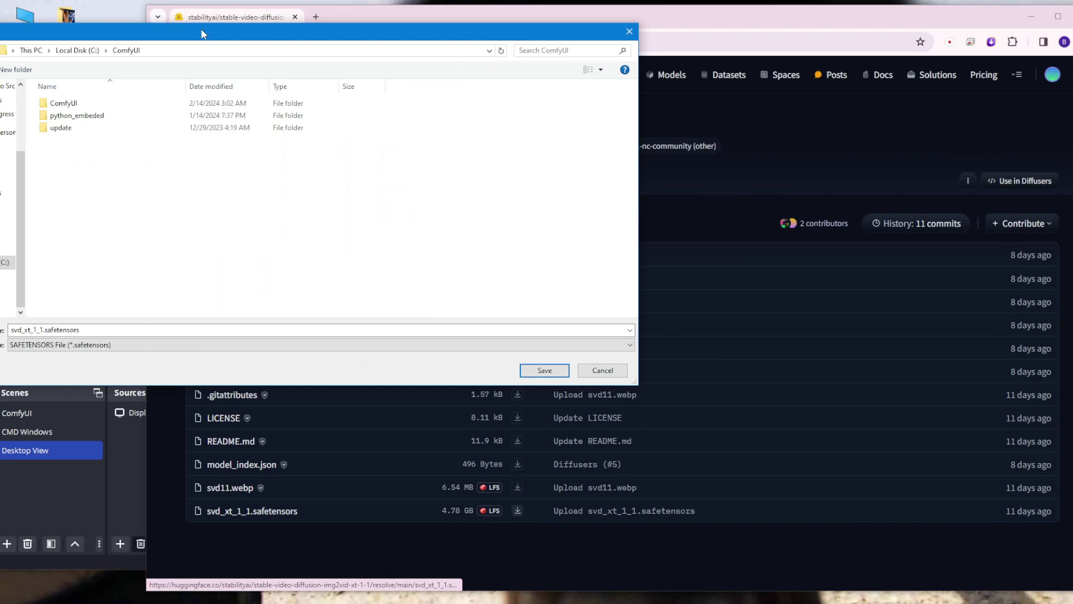
Point the Save As dialog at ComfyUI\models\checkpoints\svd for svd_xt_1_1.safetensors.
drag(214, 38, 125, 43)
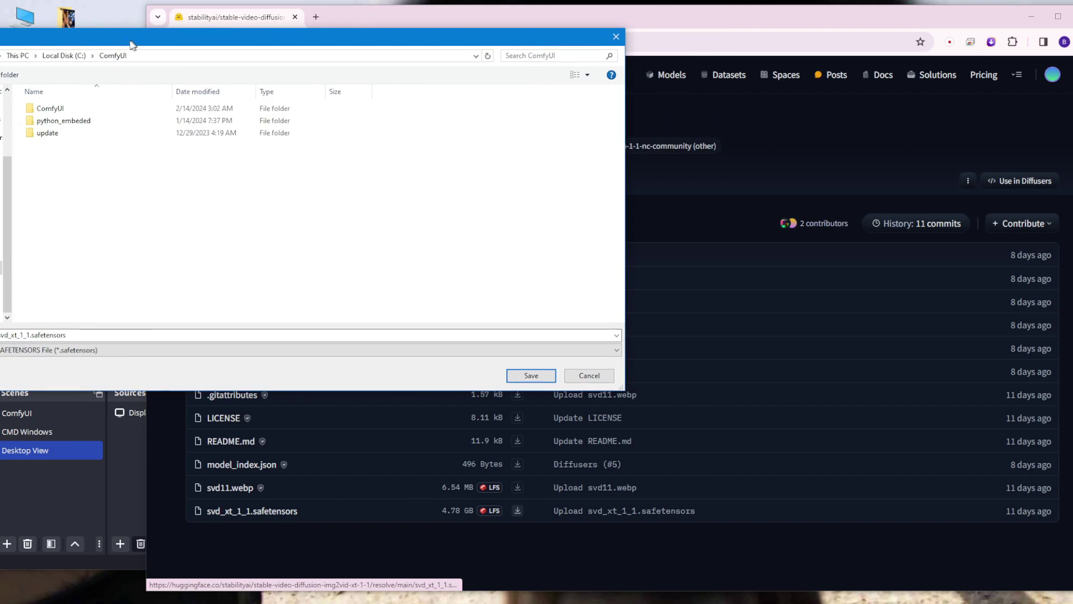
click(56, 110)
double_click(67, 111)
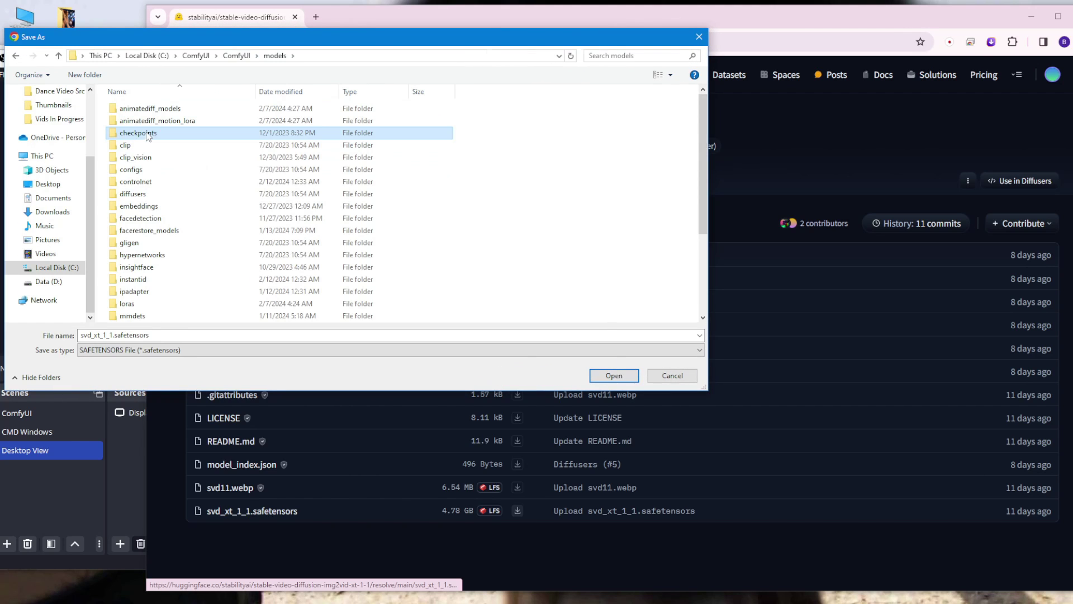
double_click(161, 132)
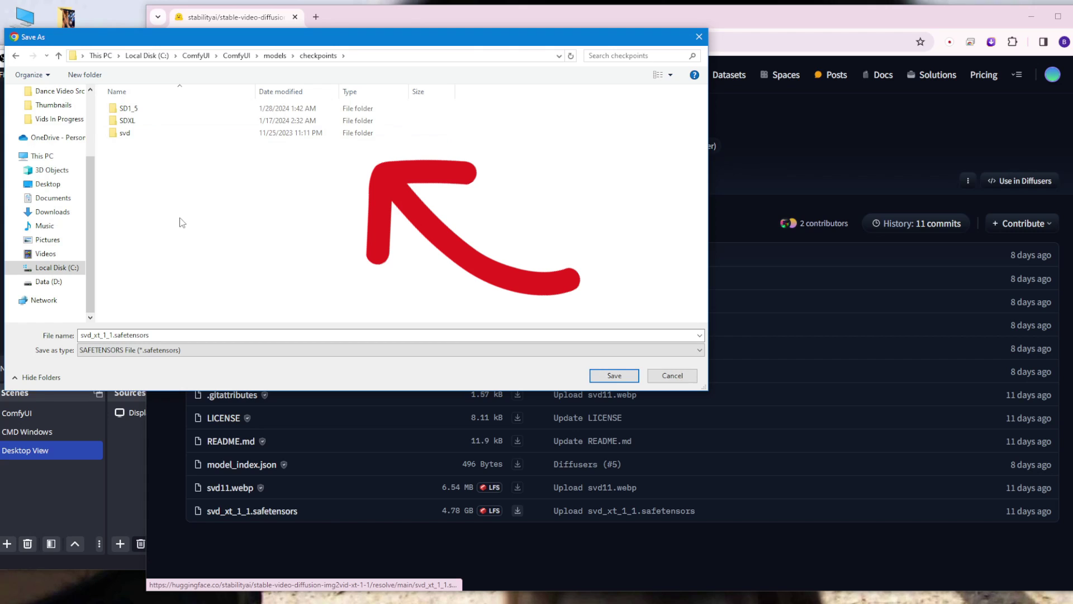
double_click(155, 134)
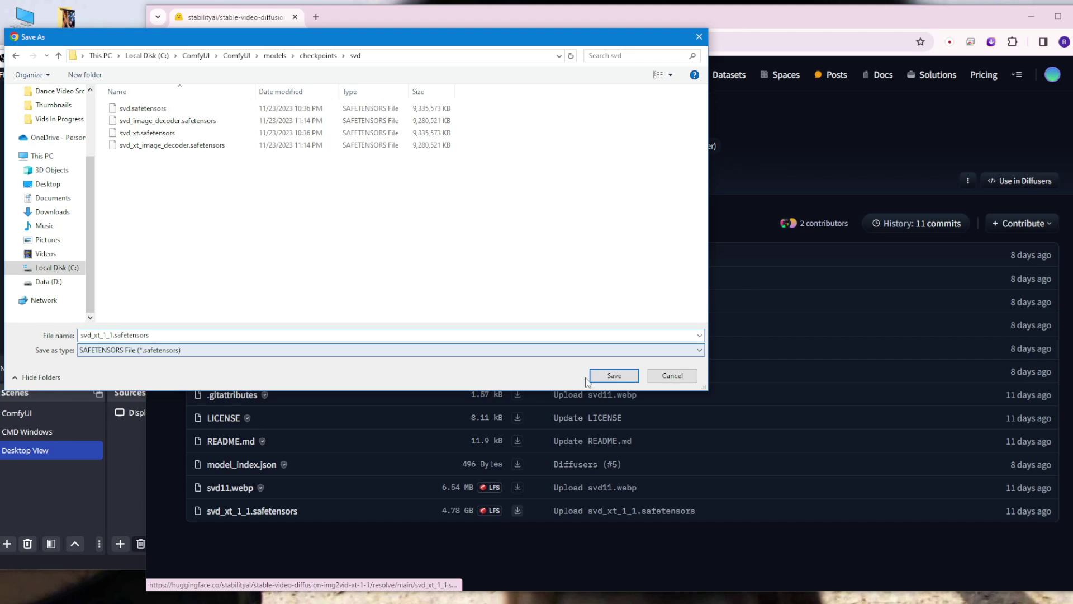
click(613, 376)
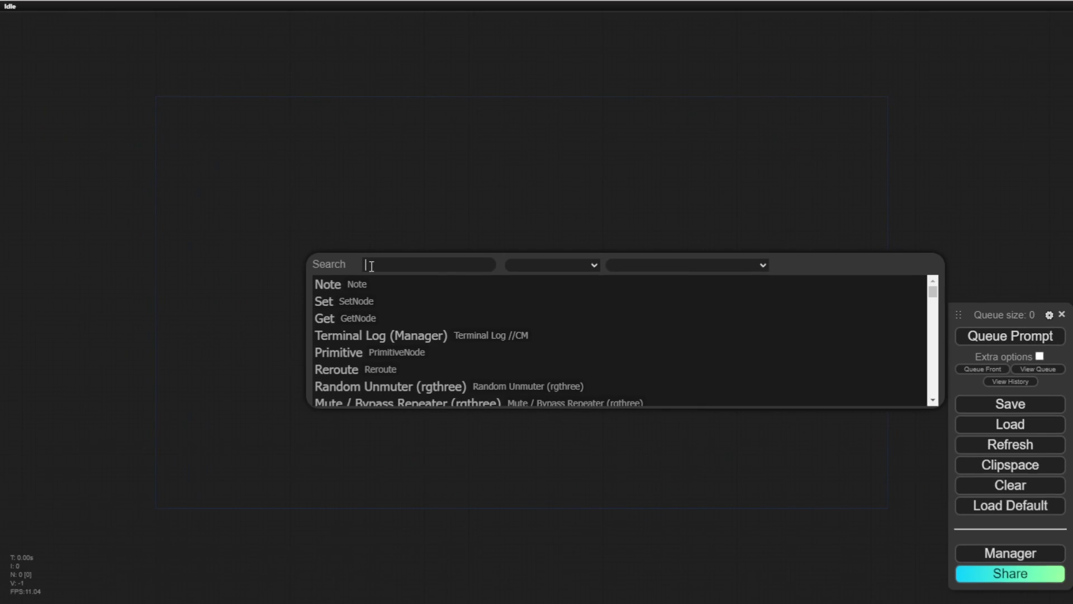
text(S)
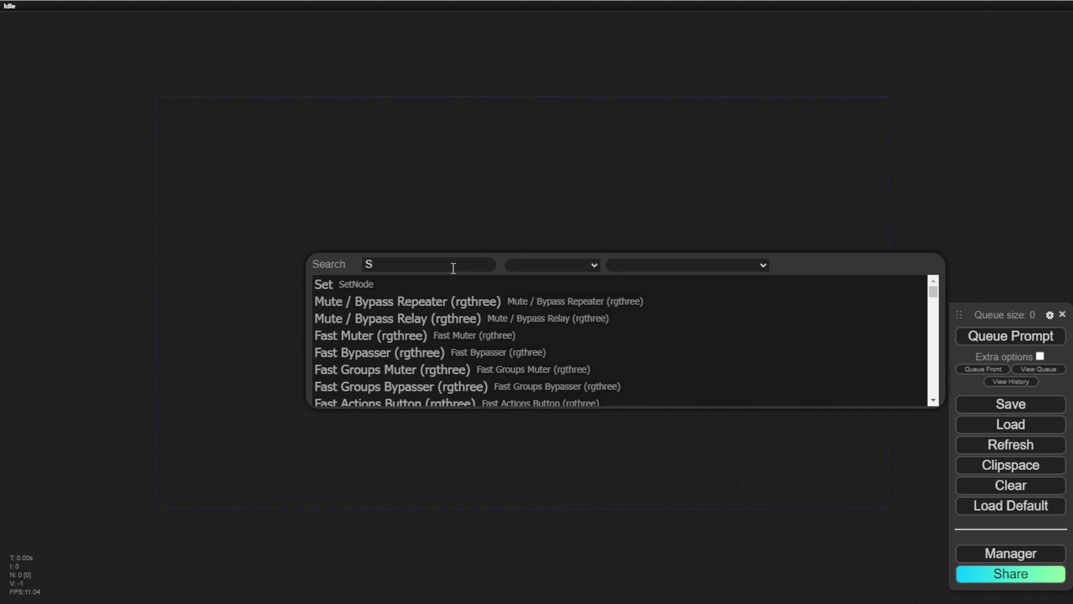
text(VD)
click(426, 287)
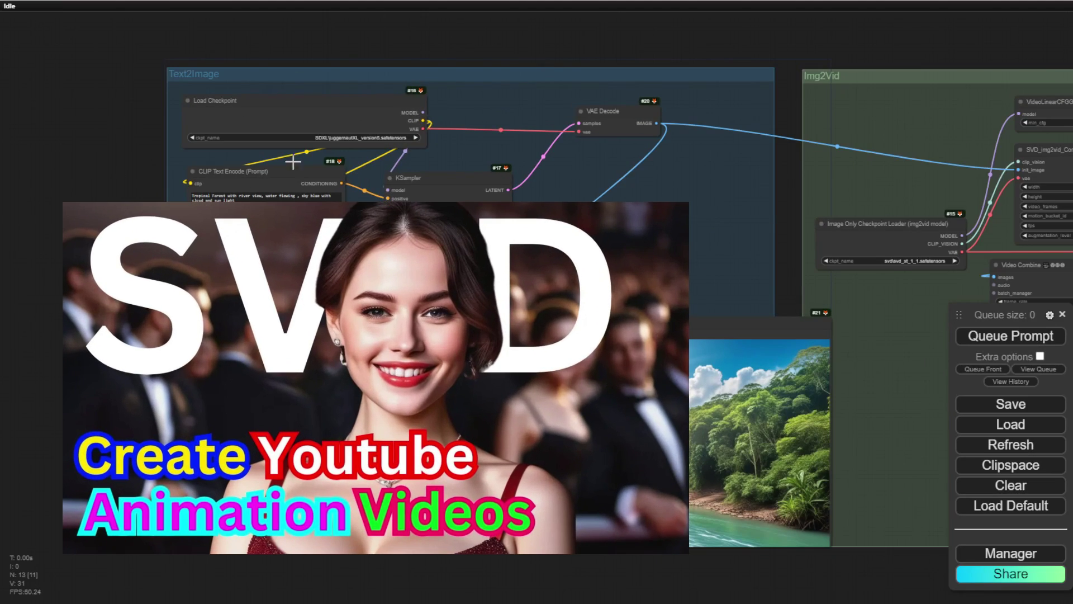
scroll(293, 163, up, 6)
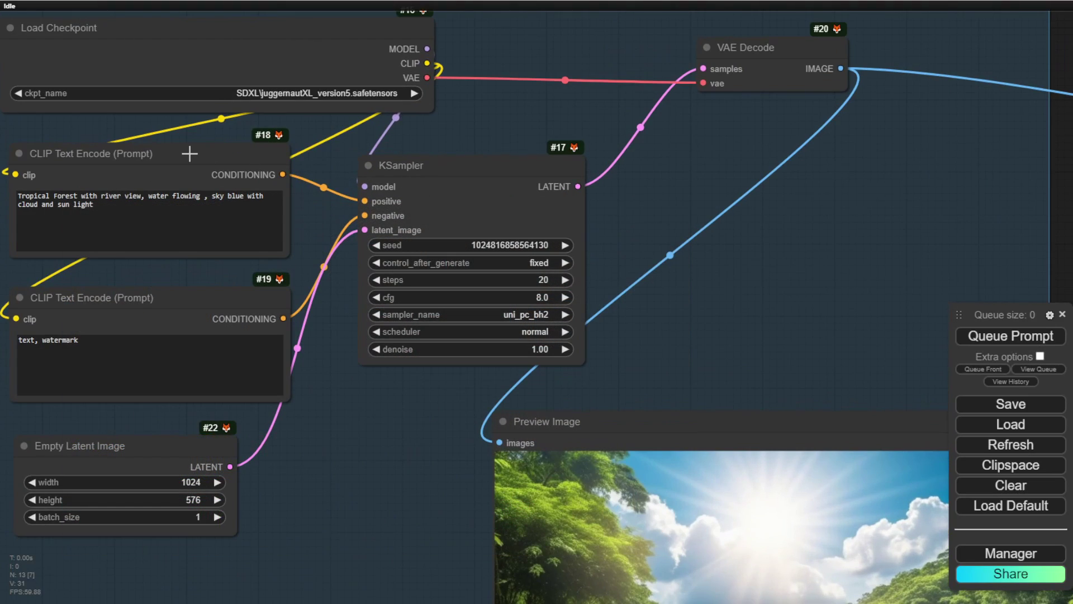
scroll(374, 518, down, 6)
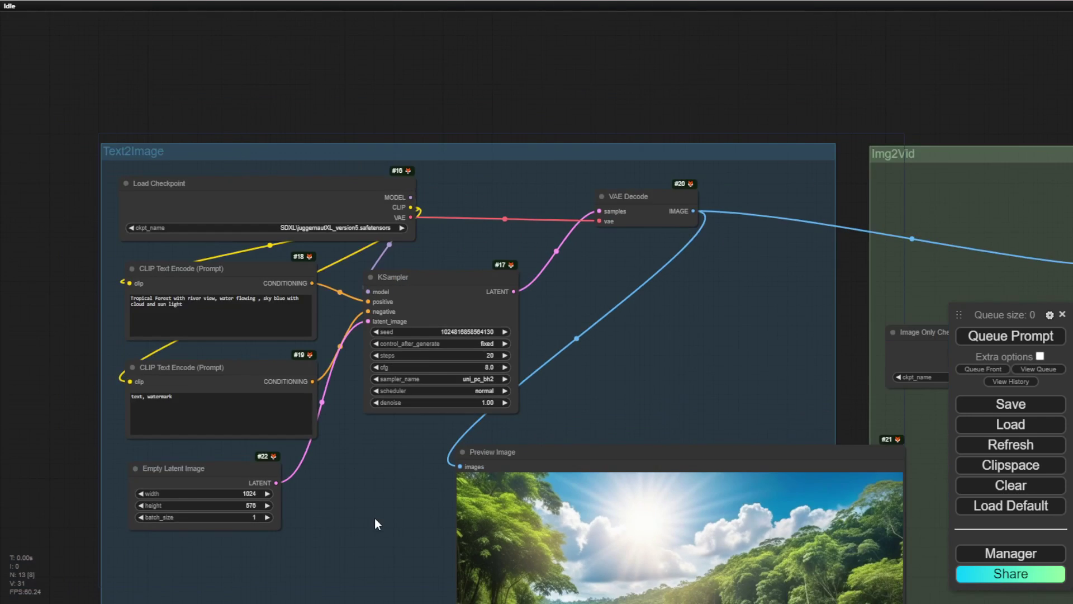
drag(102, 390, 59, 110)
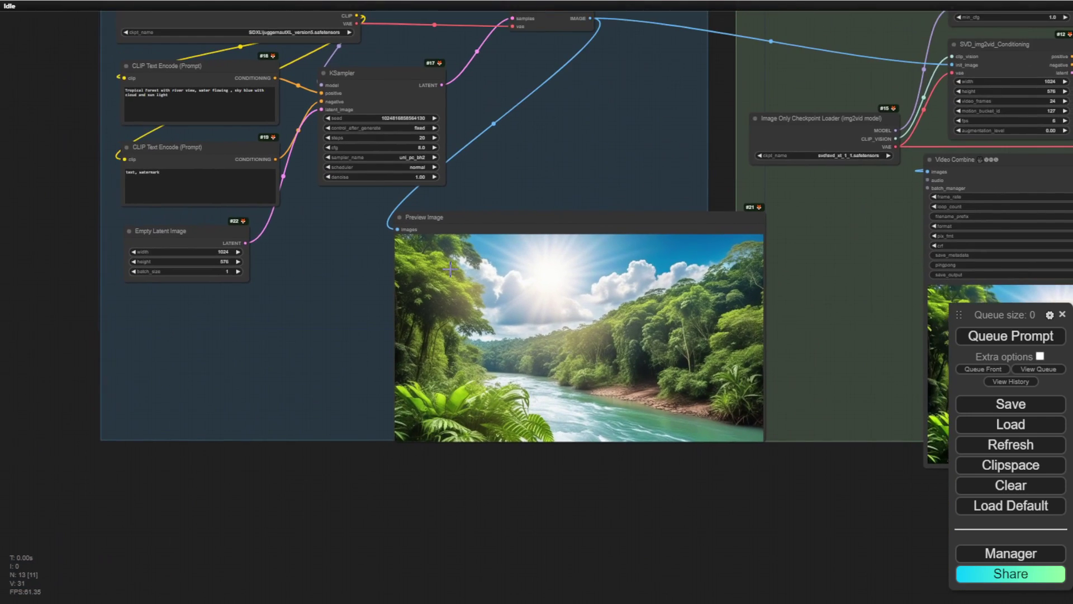
scroll(546, 300, up, 3)
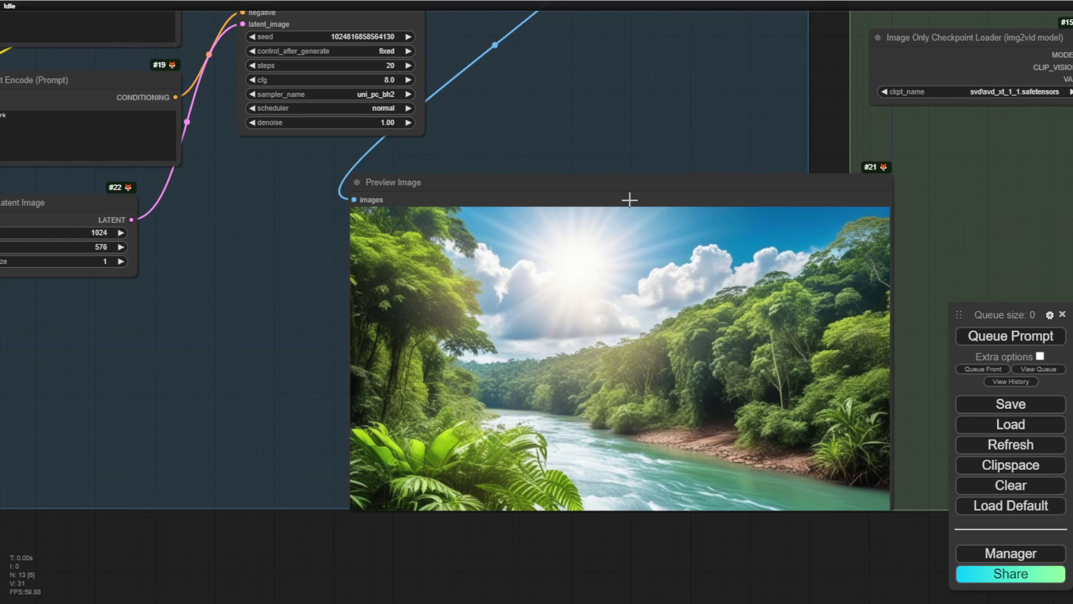
drag(629, 200, 518, 173)
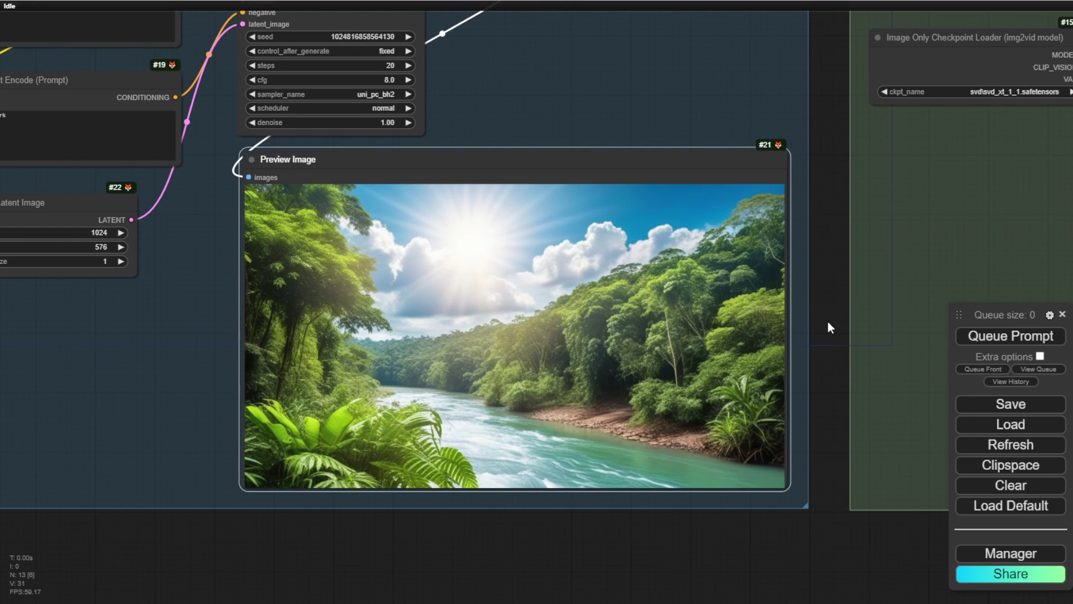
scroll(850, 288, down, 3)
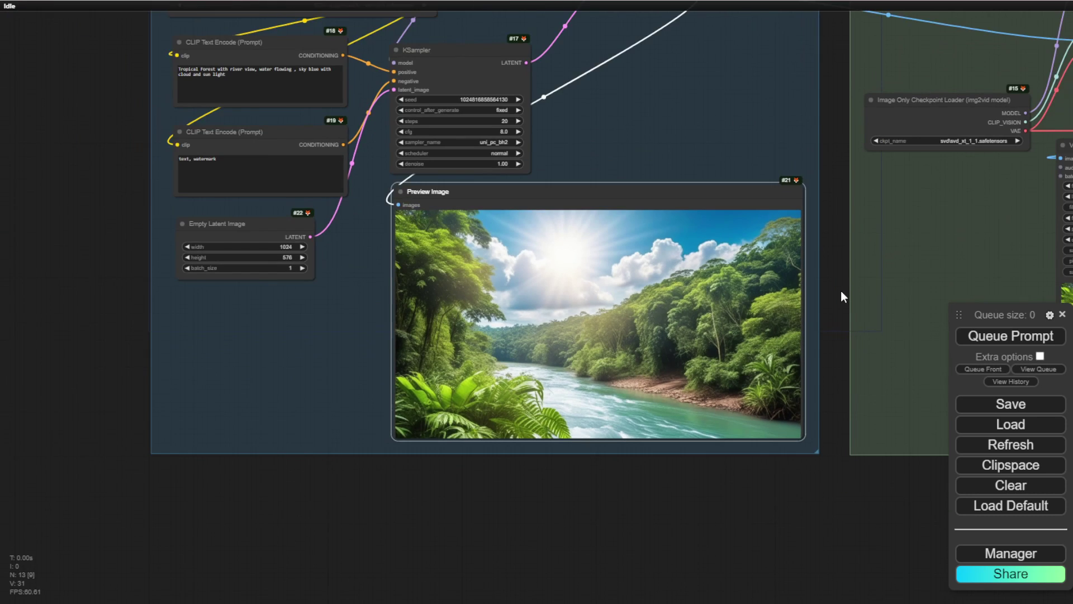
drag(841, 291, 307, 280)
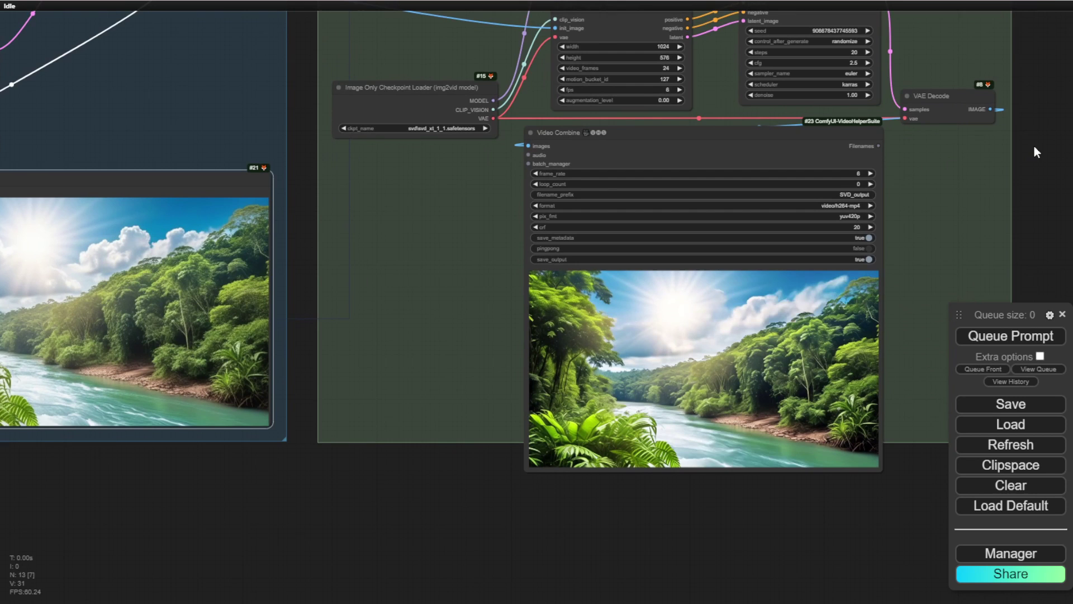
scroll(850, 274, up, 3)
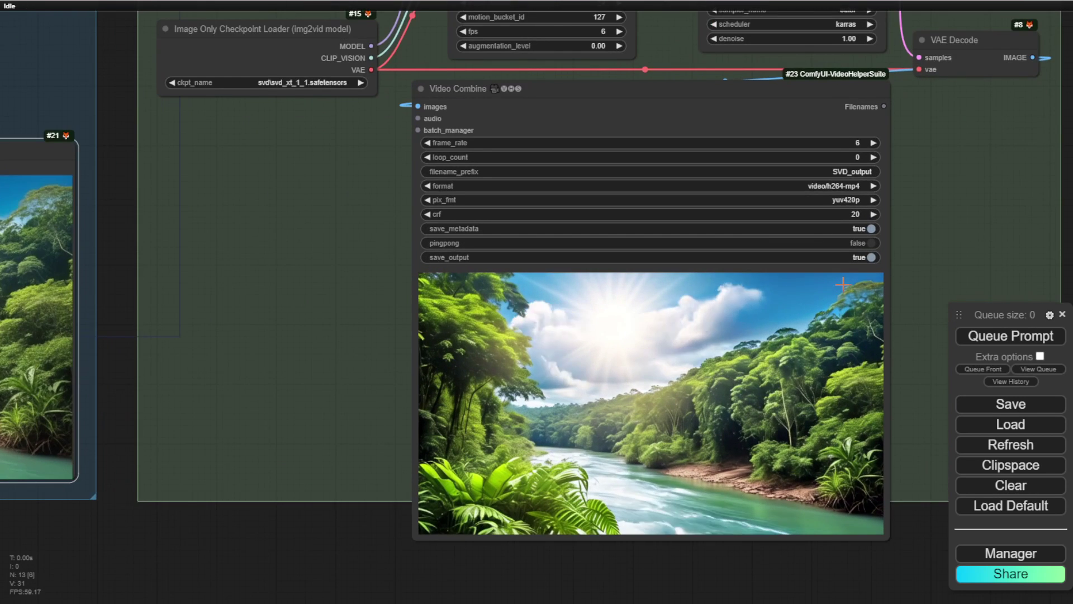
scroll(844, 286, up, 1)
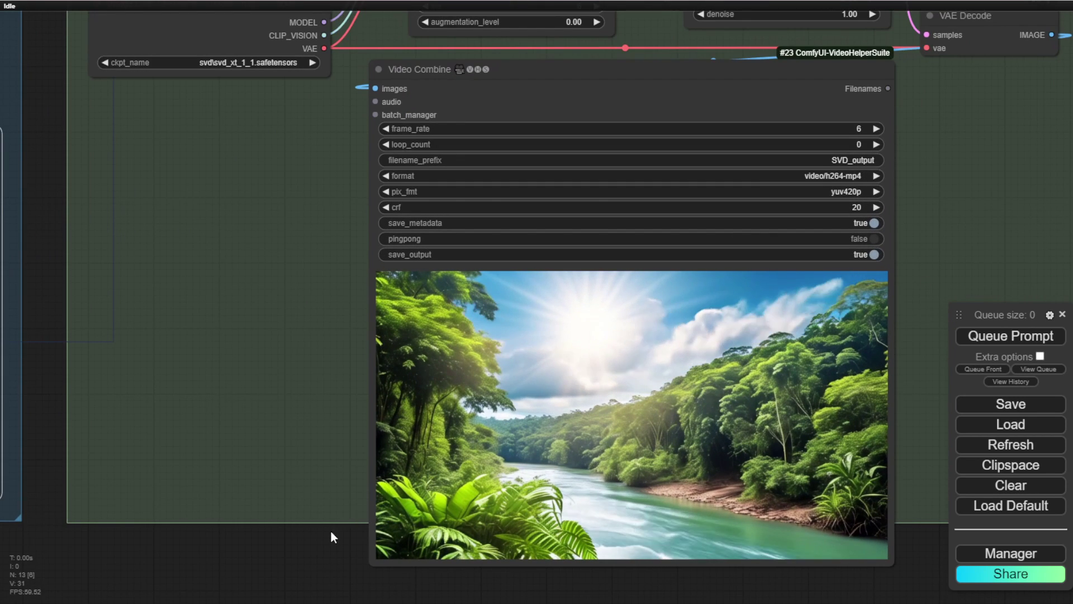
drag(330, 531, 252, 524)
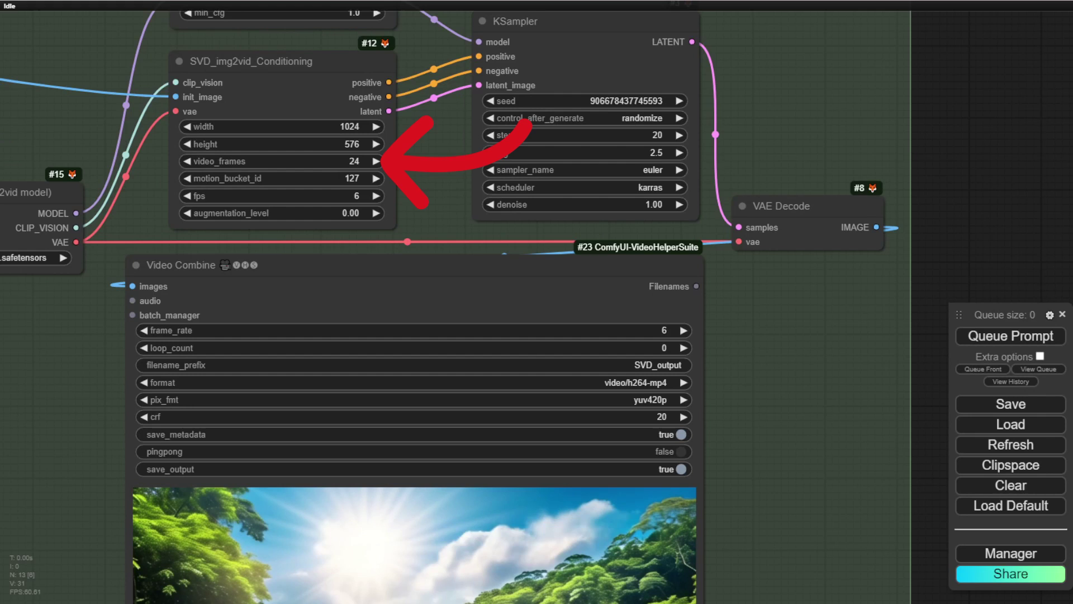
Set video_frames to 25 and the KSampler steps to 30.
click(324, 162)
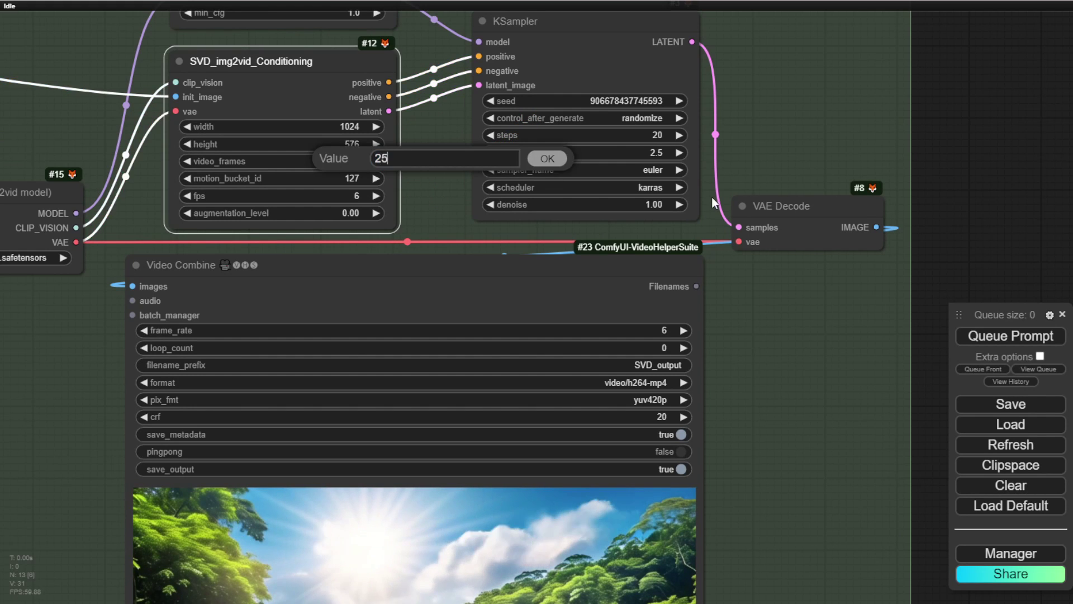
text(25)
key(Return)
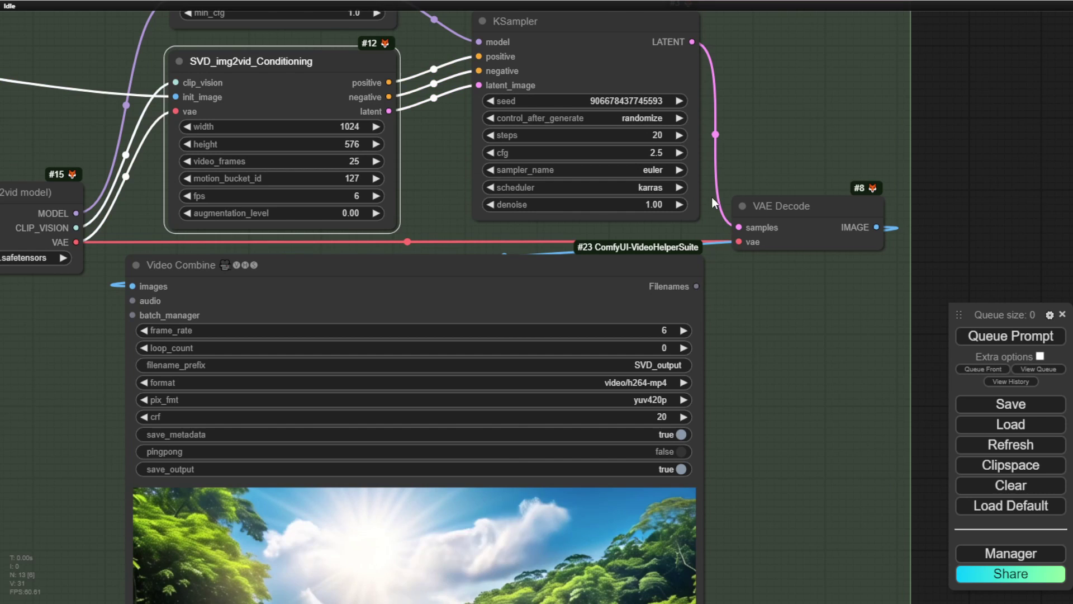
click(782, 91)
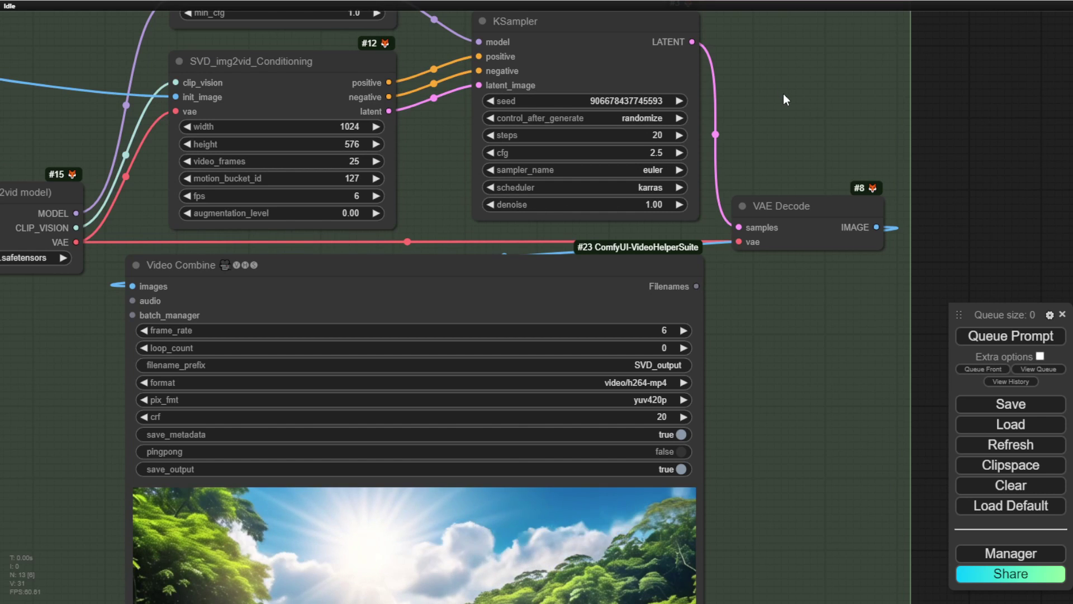
click(633, 135)
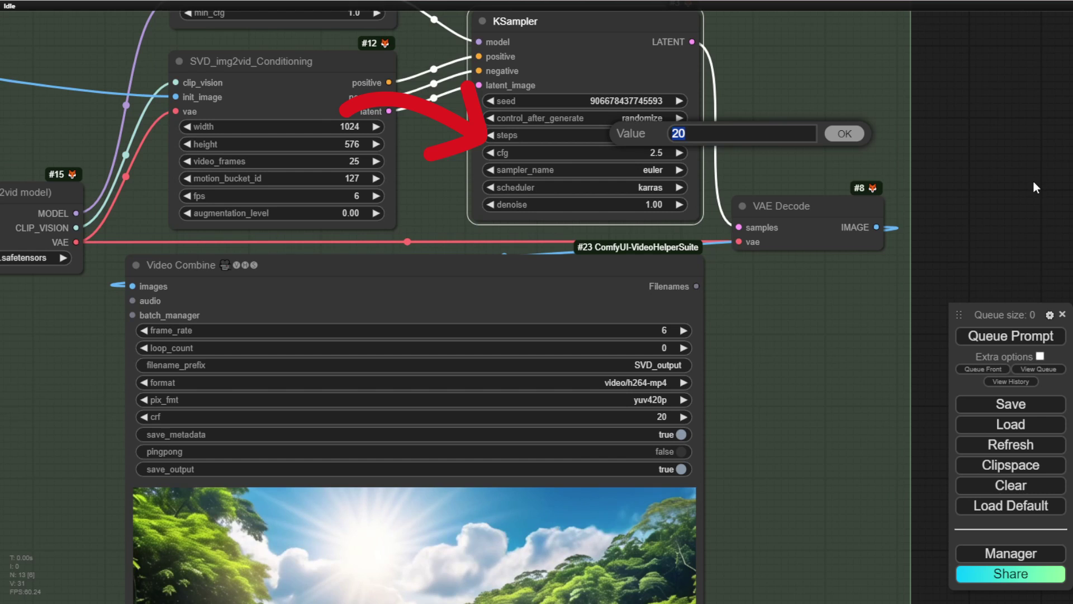
key(Return)
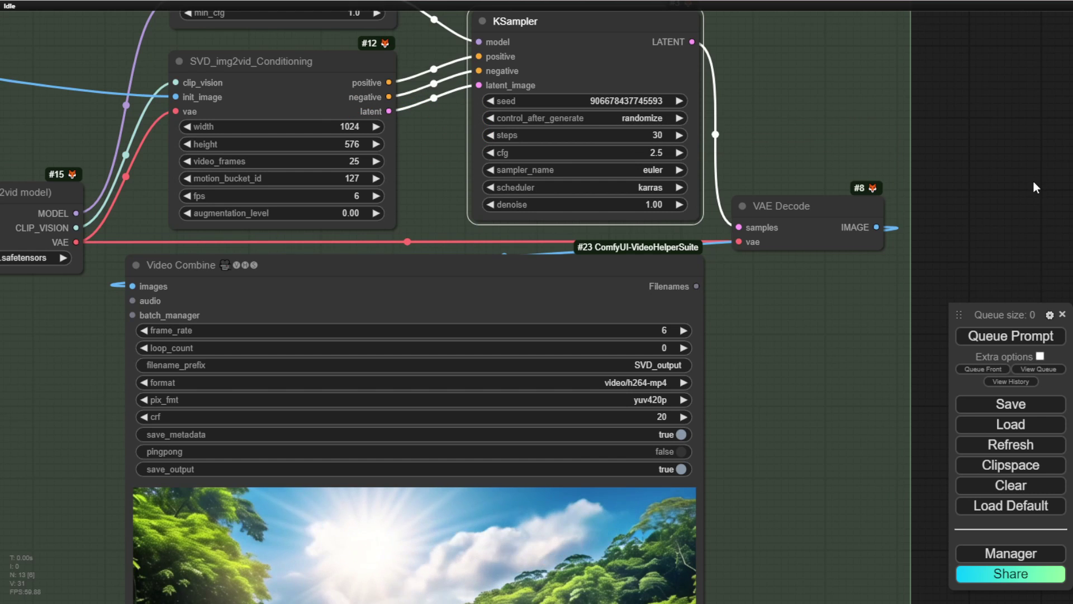
Queue the img2vid workflow to render the video.
scroll(473, 302, up, 1)
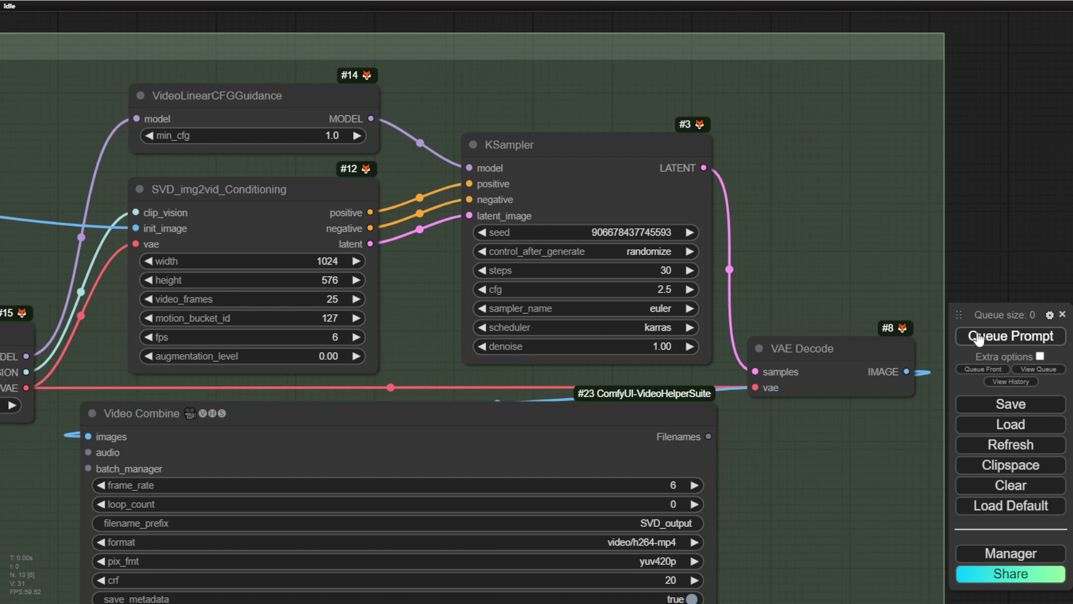
click(1009, 337)
scroll(854, 262, down, 5)
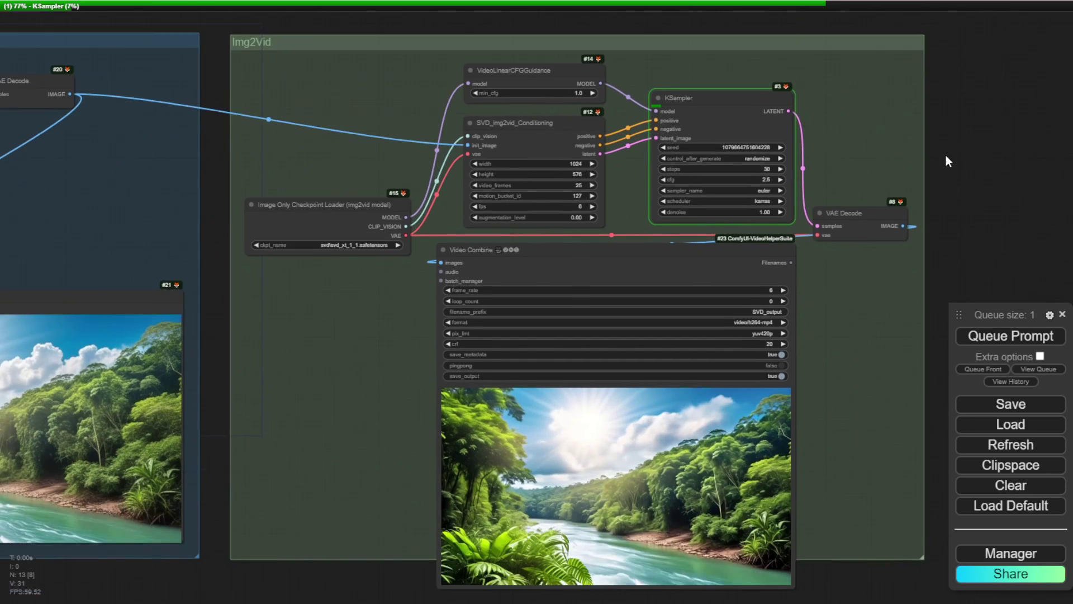
Pan and zoom around Video Combine to watch the jungle-river clip finish, then zoom out.
drag(946, 161, 943, 146)
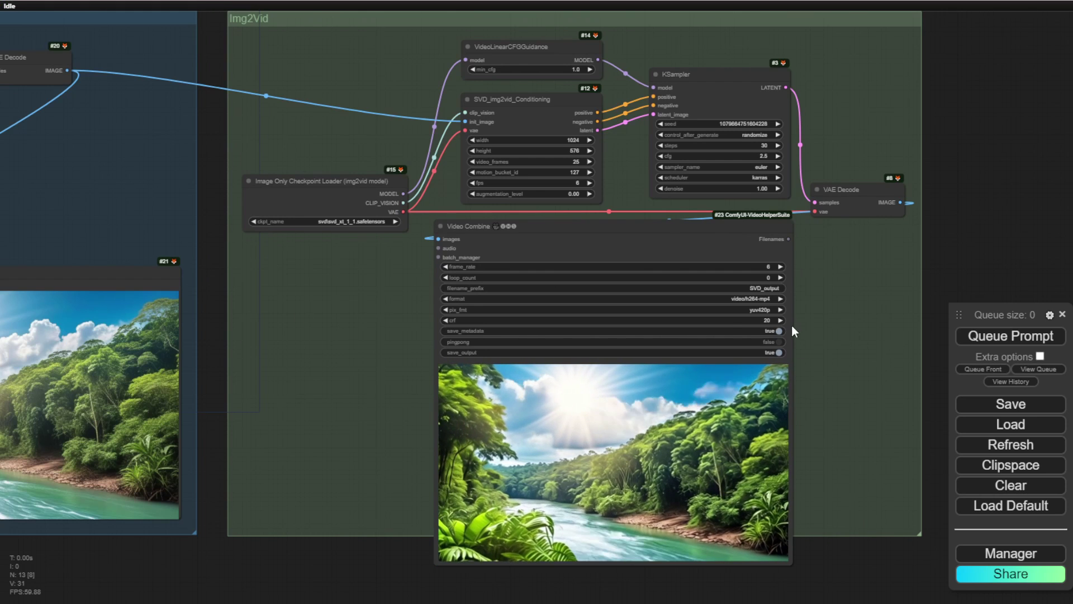
drag(842, 557, 817, 452)
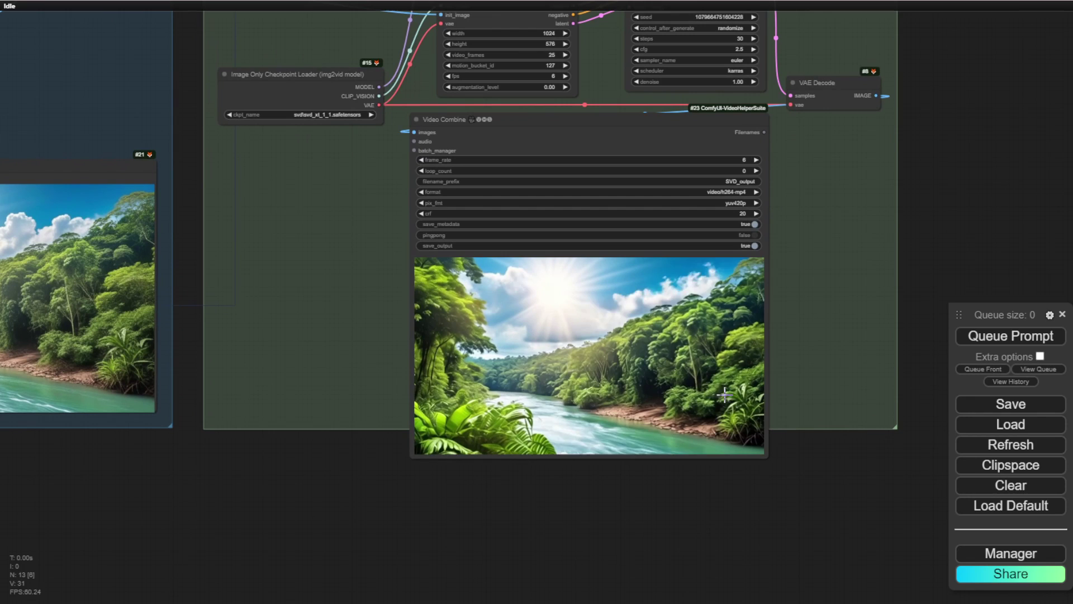
scroll(512, 319, up, 3)
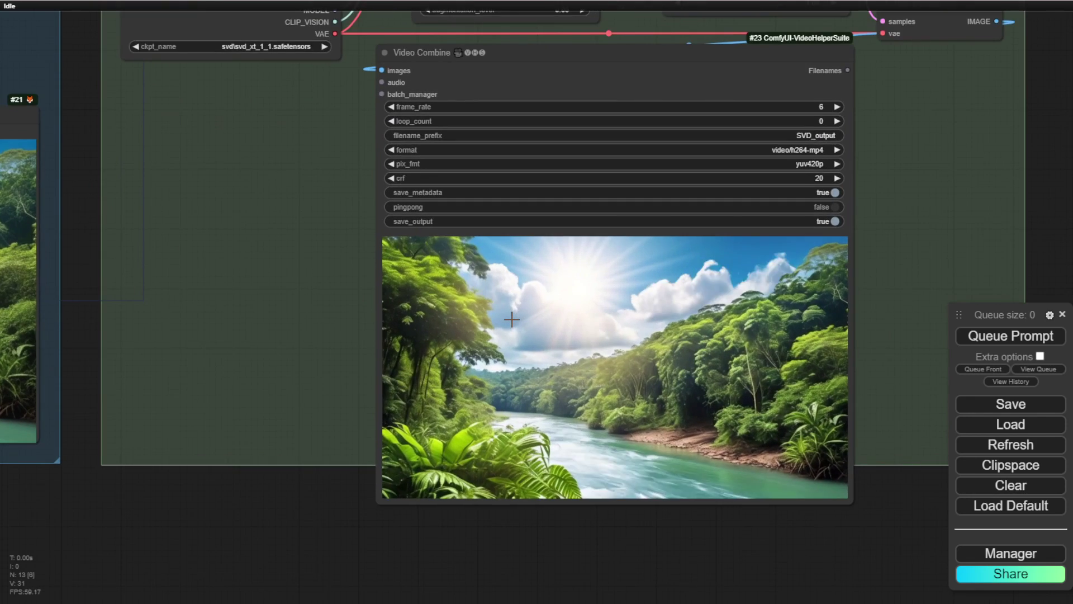
scroll(512, 319, up, 2)
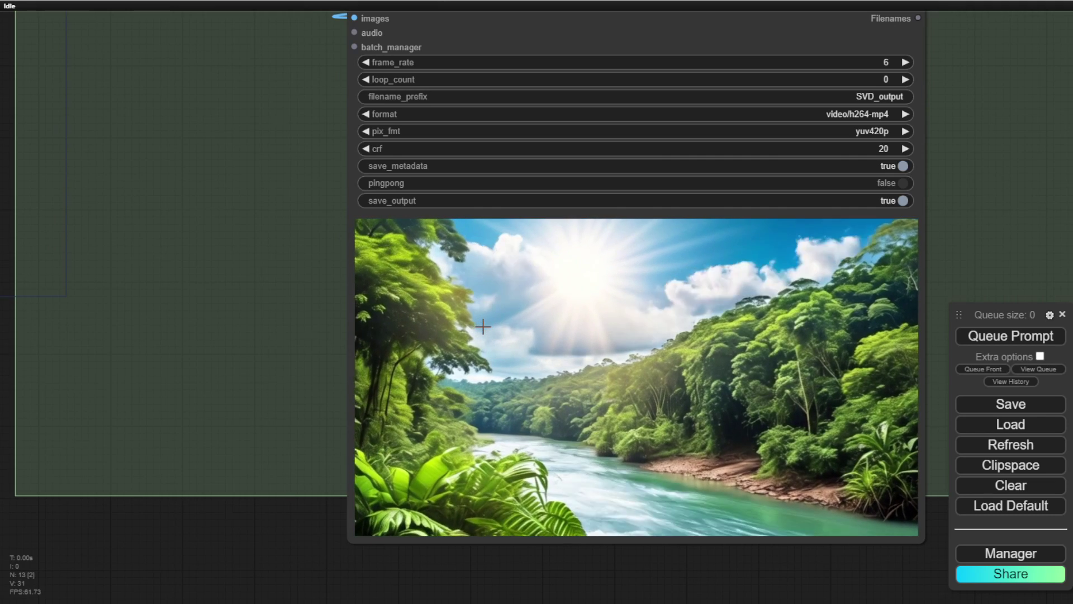
scroll(483, 326, down, 3)
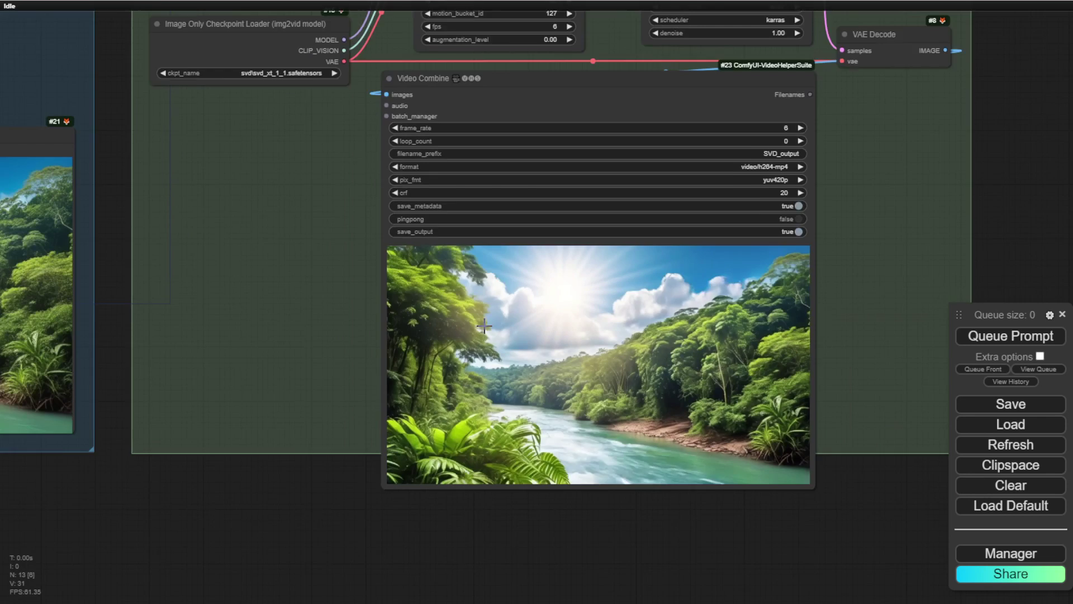
scroll(483, 326, down, 3)
Pan across the workflow to the Img2Vid group and box-select its six nodes.
drag(278, 464, 608, 556)
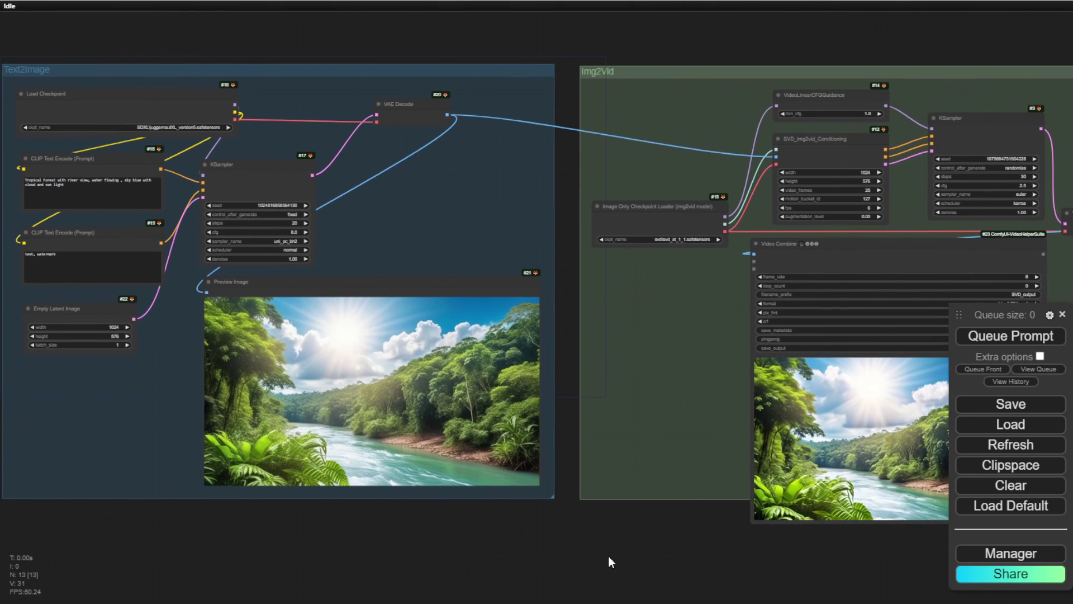
drag(149, 6, 368, 31)
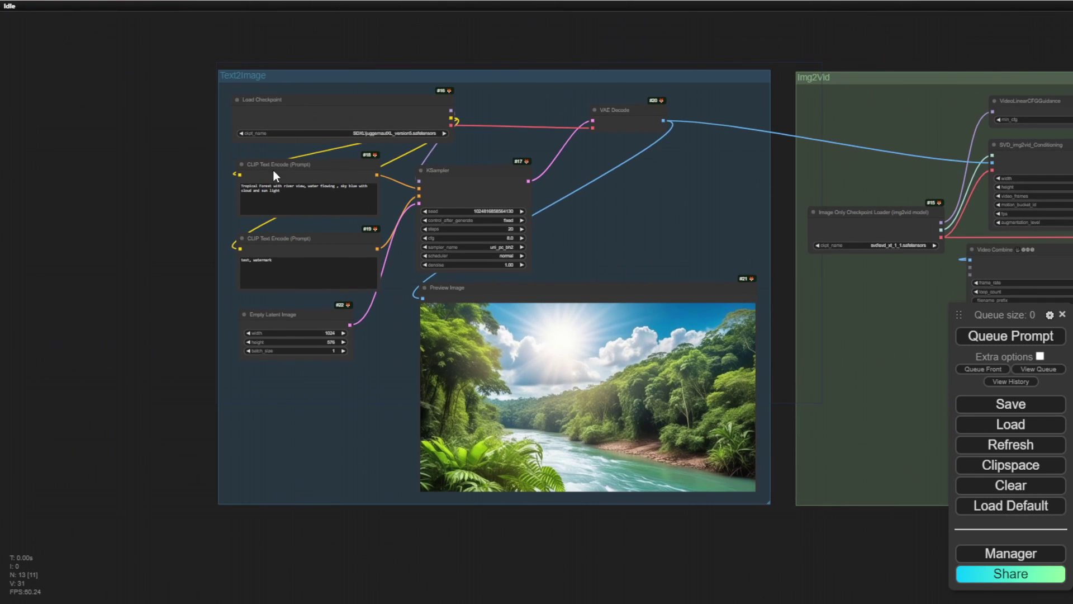
drag(710, 59, 249, 20)
drag(981, 81, 369, 425)
scroll(348, 512, down, 4)
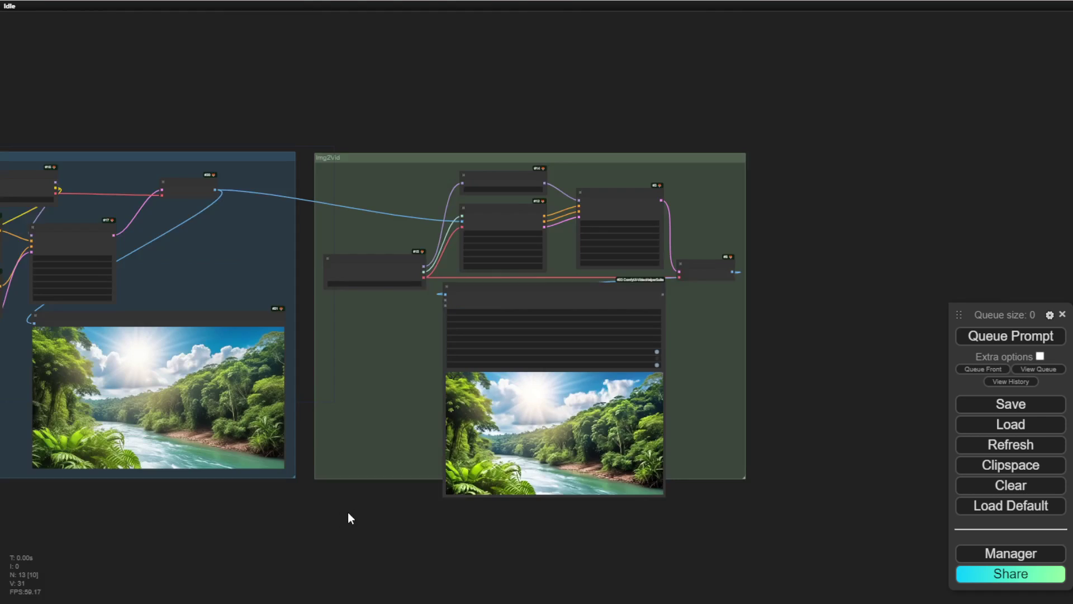
Paste a copy of the Img2Vid nodes below the groups and wrap it in a new group.
drag(347, 512, 408, 212)
key(ctrl+v)
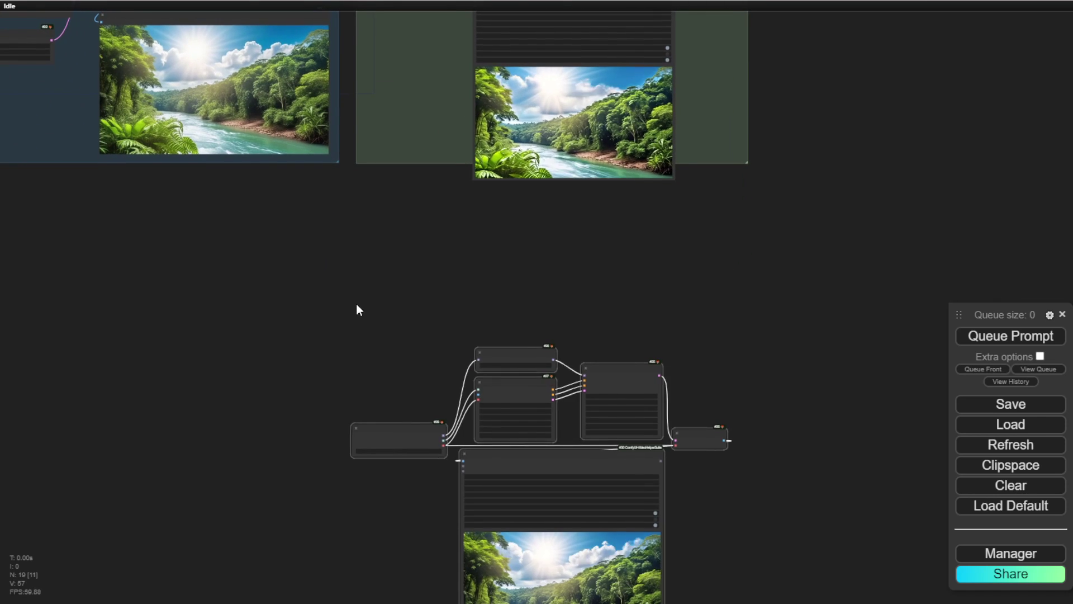
right_click(356, 304)
click(407, 331)
drag(370, 268, 434, 390)
drag(409, 333, 403, 417)
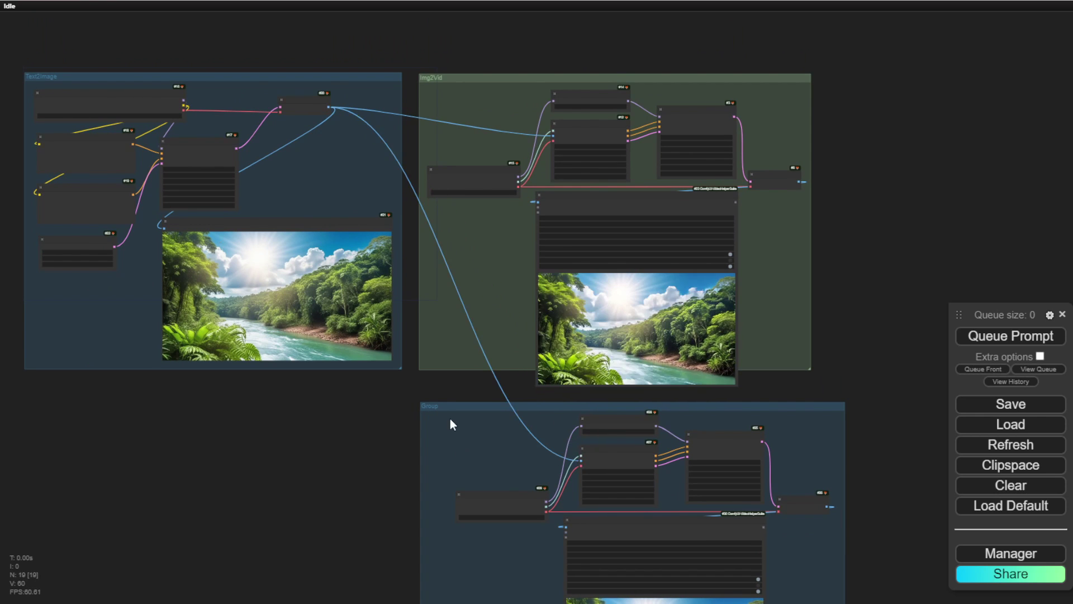
scroll(367, 434, up, 5)
Load the svd_xt checkpoint in the copied group's checkpoint loader.
drag(427, 491, 162, 283)
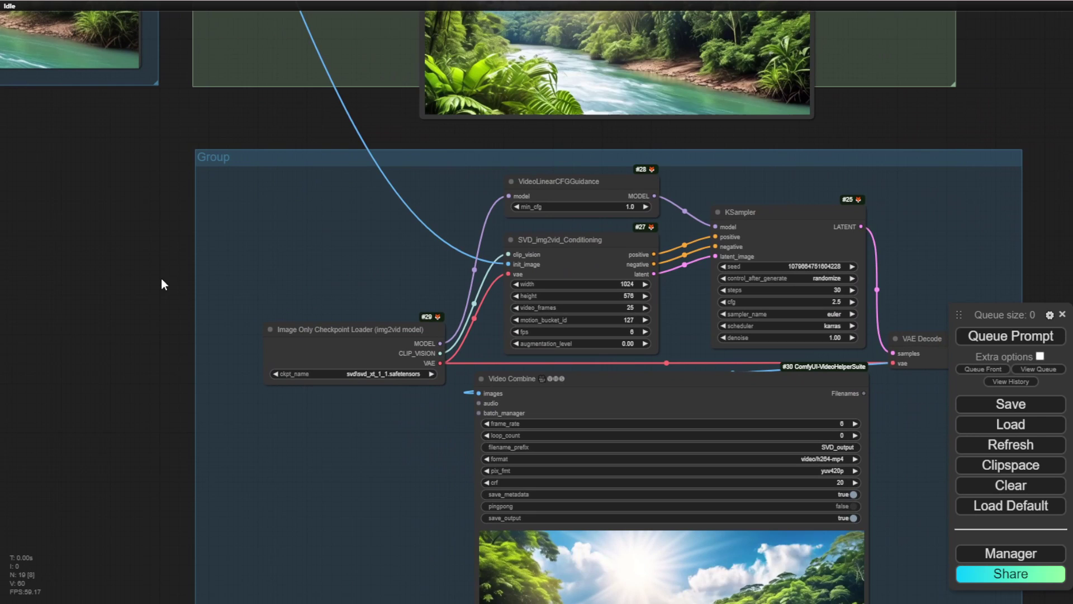
drag(307, 334, 281, 331)
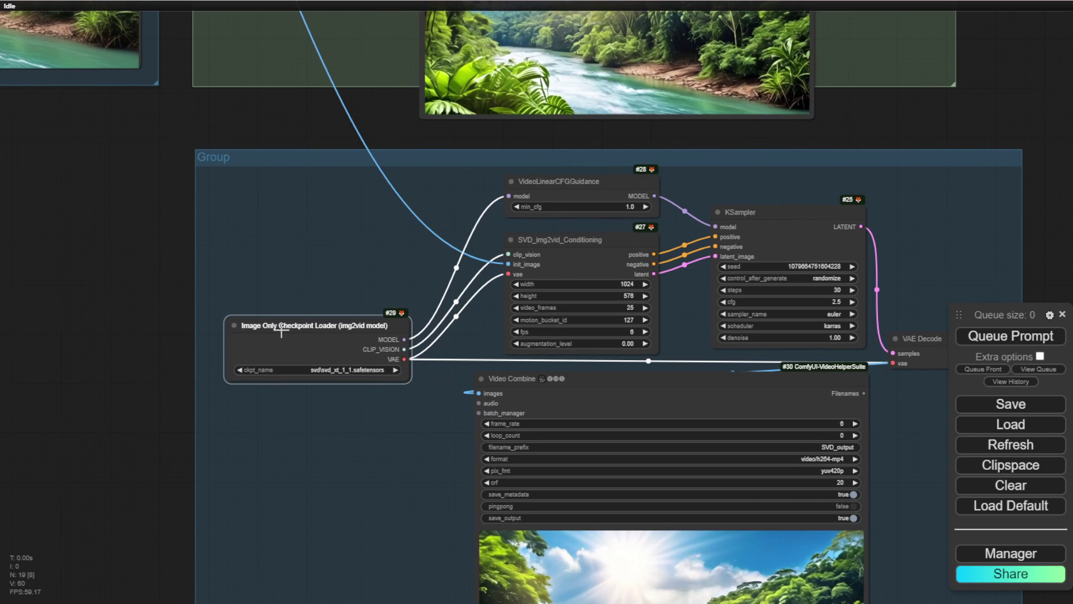
click(314, 372)
text(s)
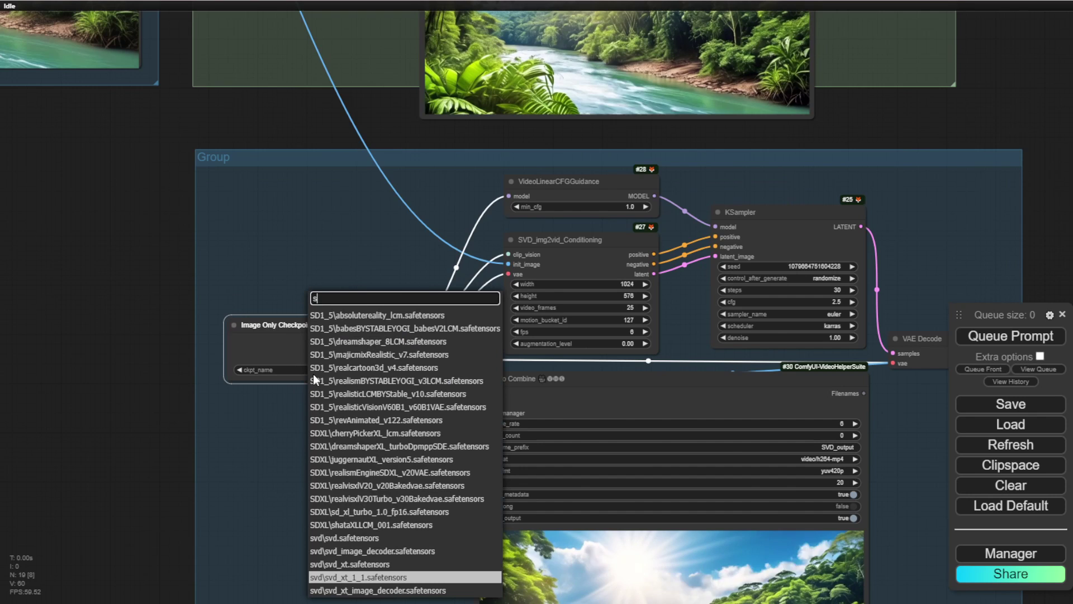
click(418, 564)
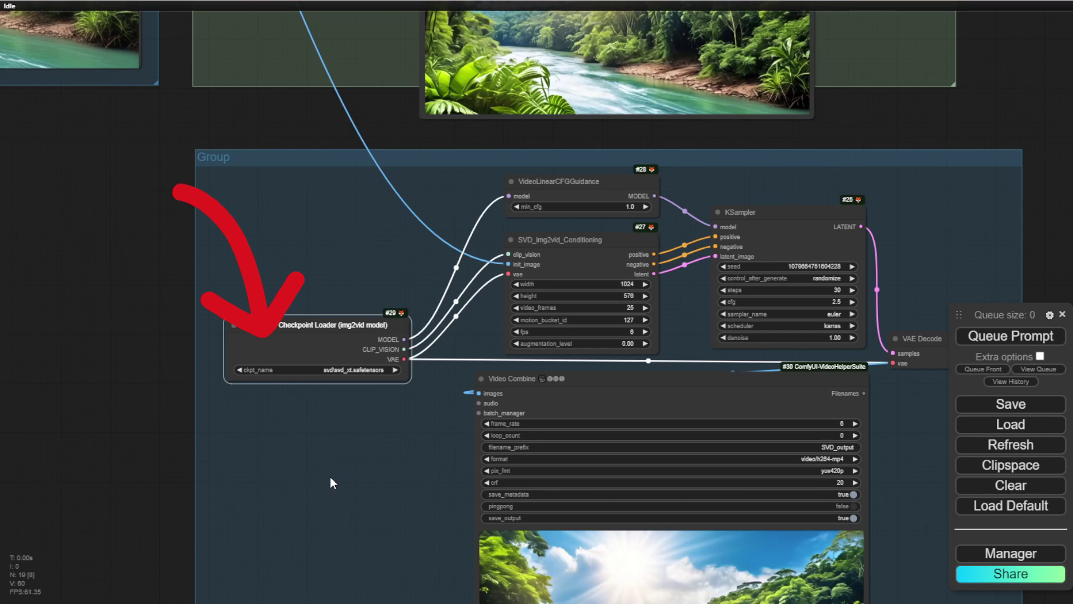
scroll(351, 432, up, 5)
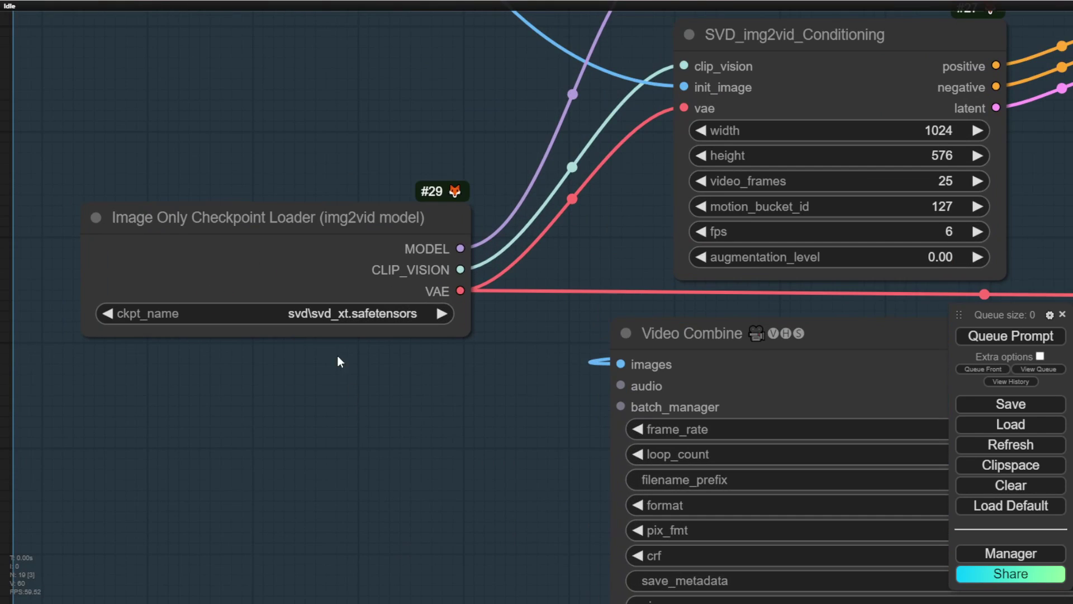
scroll(371, 465, down, 10)
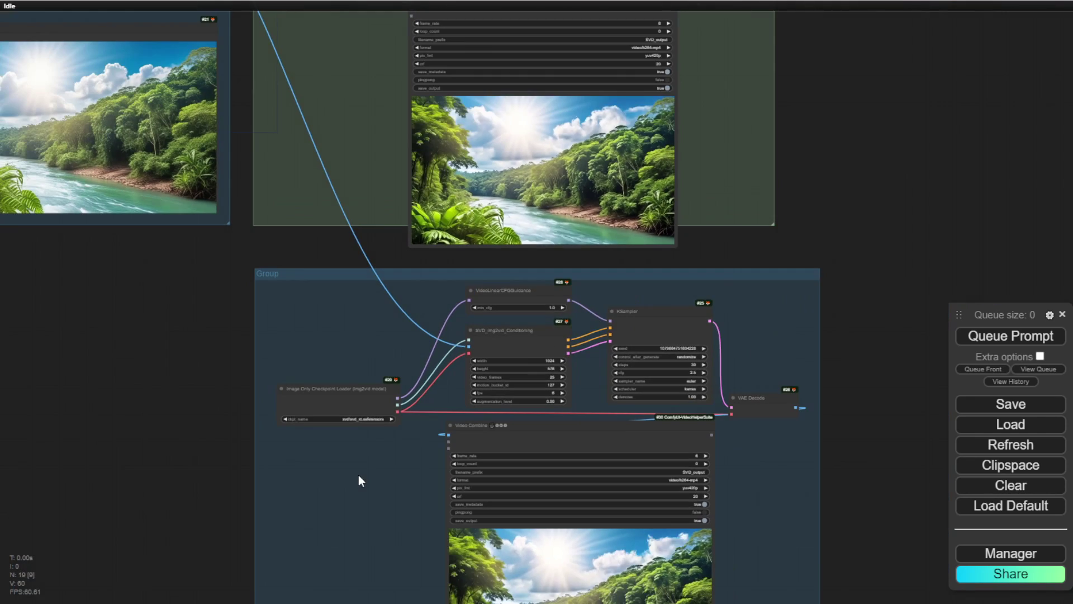
Set save_output to false on the SVD 1.0 and SVD 1.1 Video Combine nodes.
drag(840, 275, 816, 181)
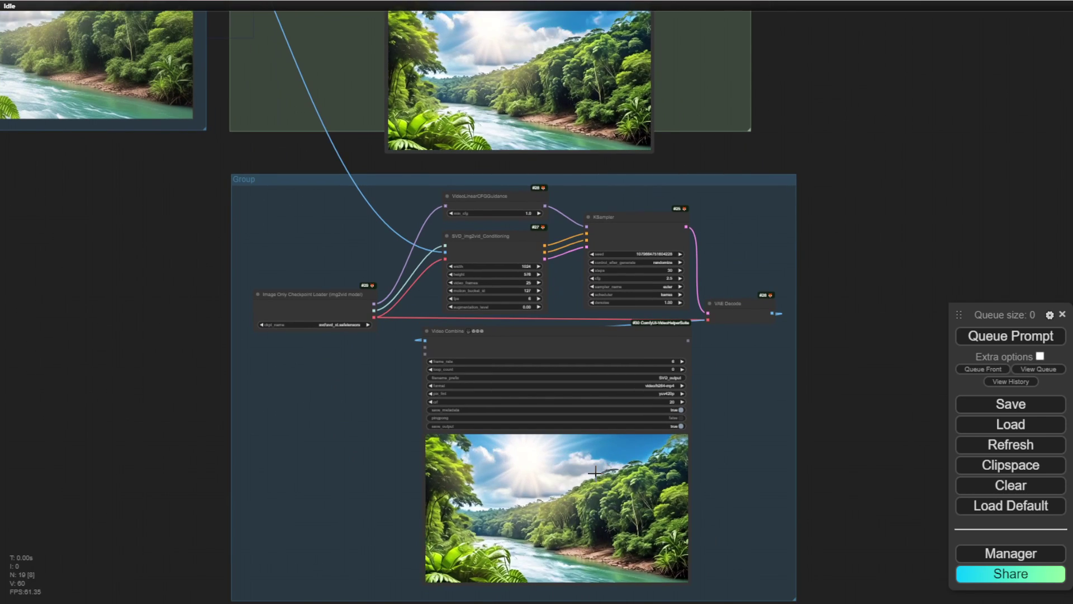
drag(887, 152, 789, 139)
scroll(703, 428, up, 6)
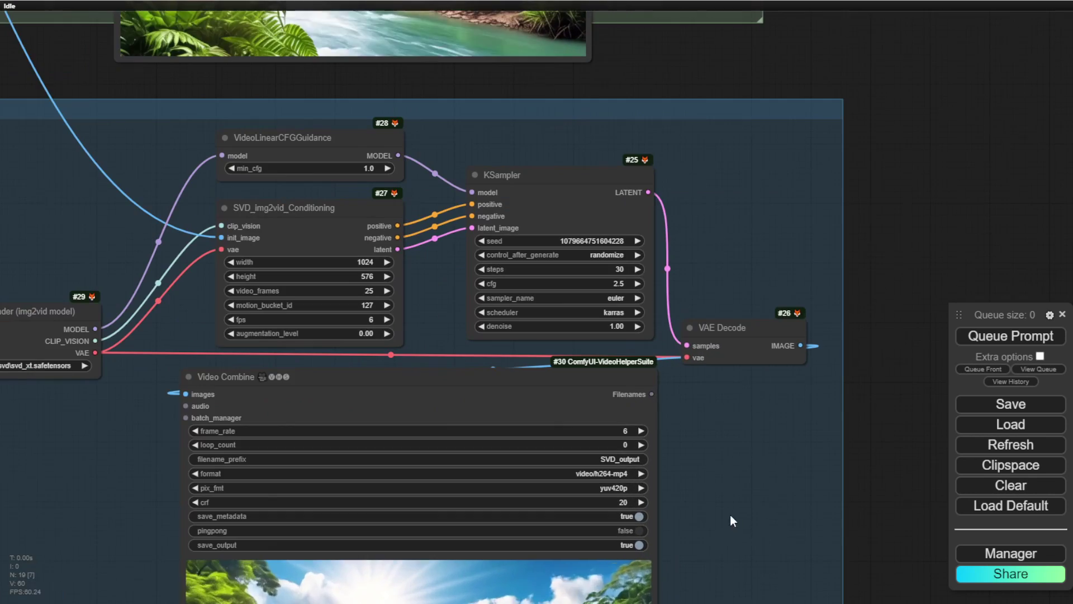
click(636, 545)
scroll(887, 134, up, 4)
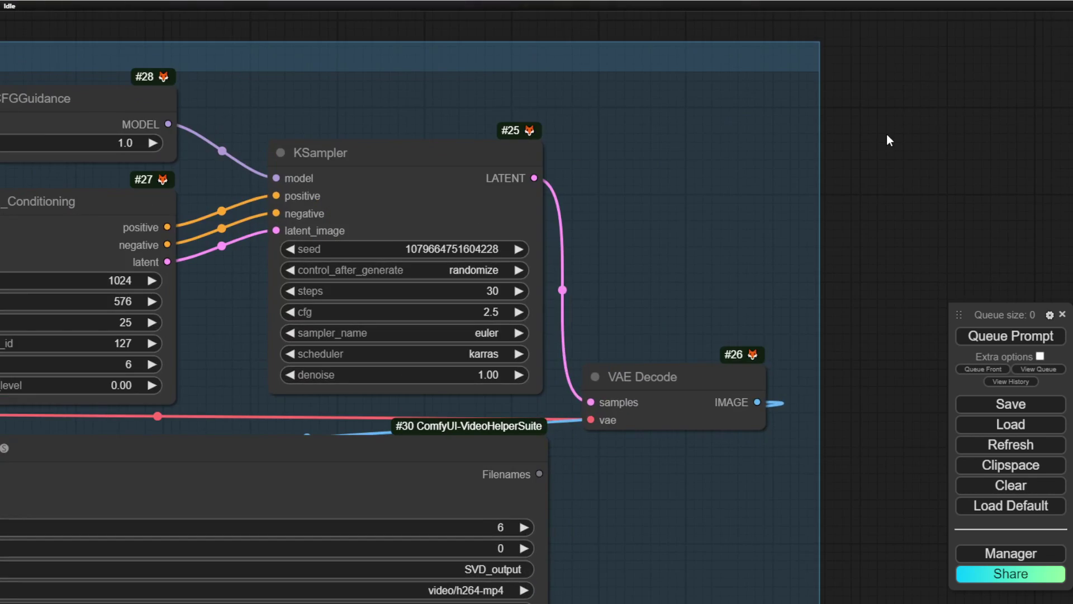
scroll(888, 131, down, 7)
drag(894, 118, 944, 517)
scroll(859, 290, down, 2)
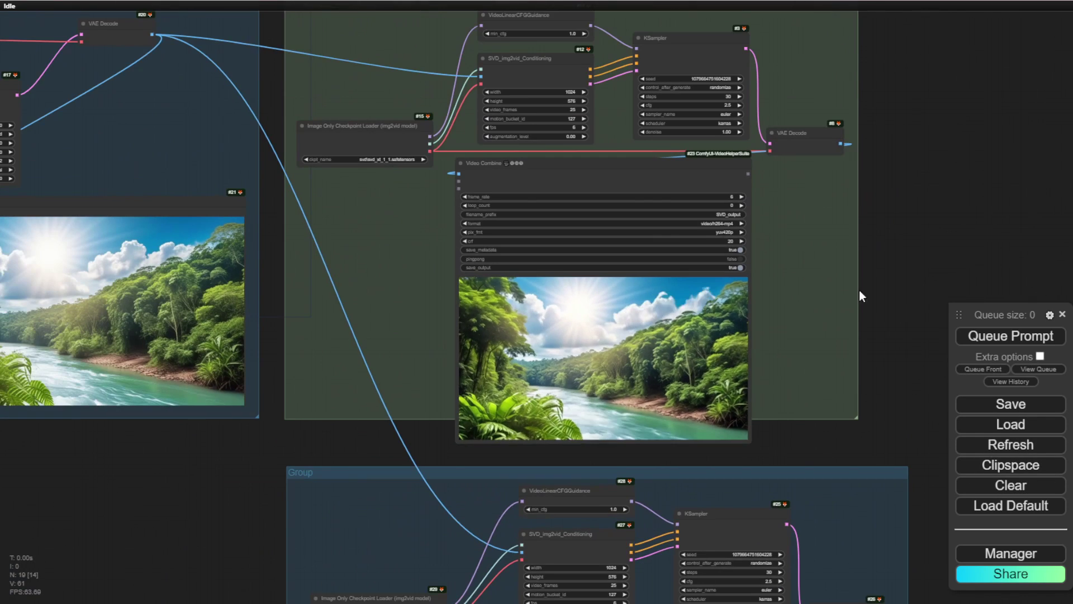
scroll(743, 271, up, 1)
click(739, 268)
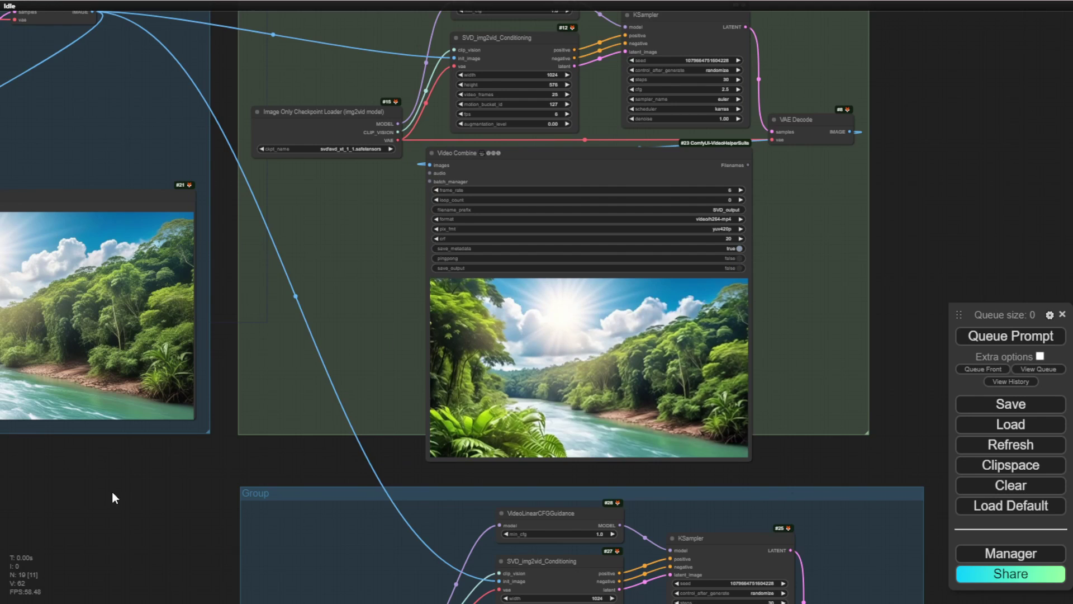
drag(116, 491, 484, 507)
scroll(228, 176, up, 5)
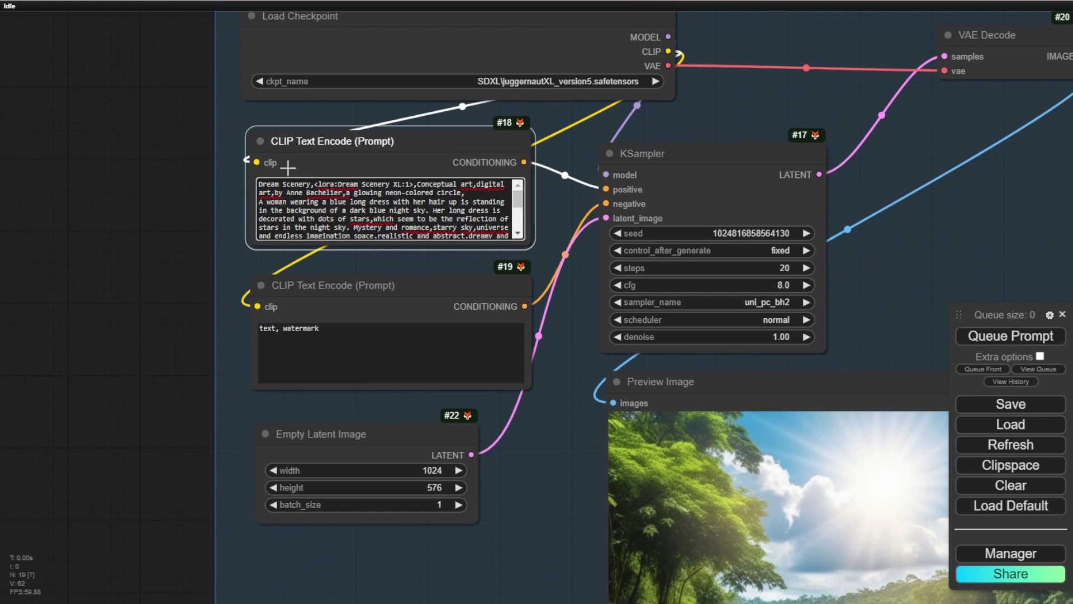
Queue the workflow to render the moon-scene image and both SVD videos.
click(1028, 341)
scroll(123, 277, down, 4)
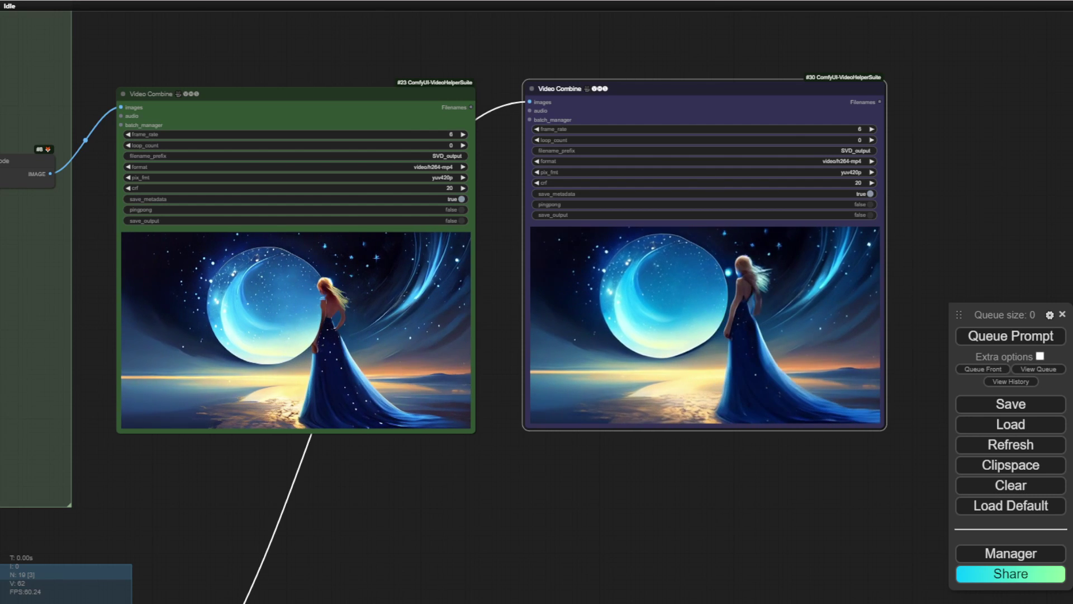
Nudge the second Video Combine node slightly lower beside the first preview.
scroll(630, 422, up, 2)
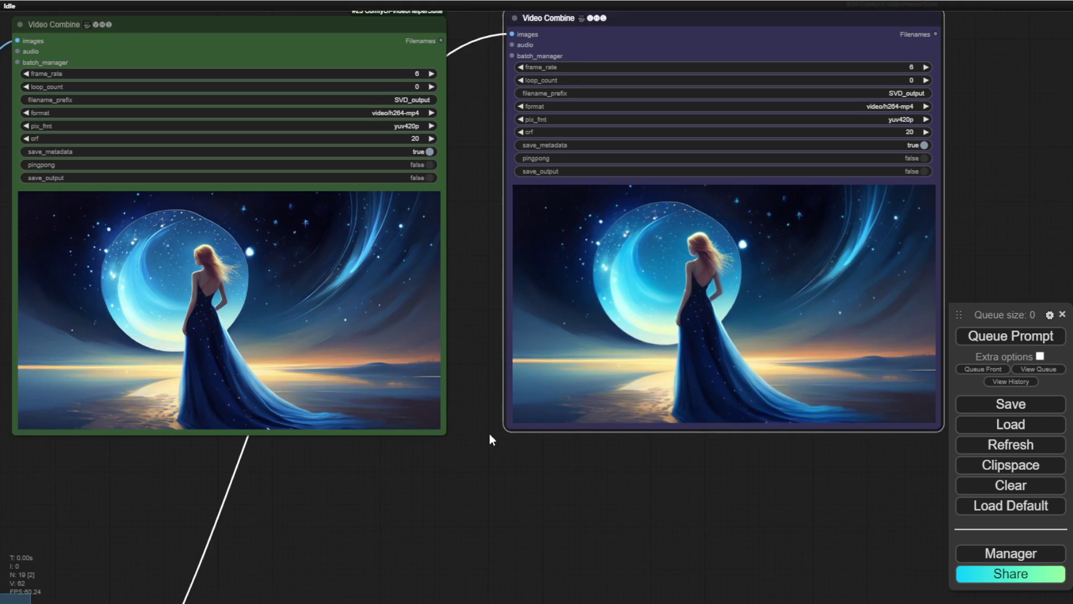
scroll(450, 481, up, 1)
drag(434, 498, 457, 451)
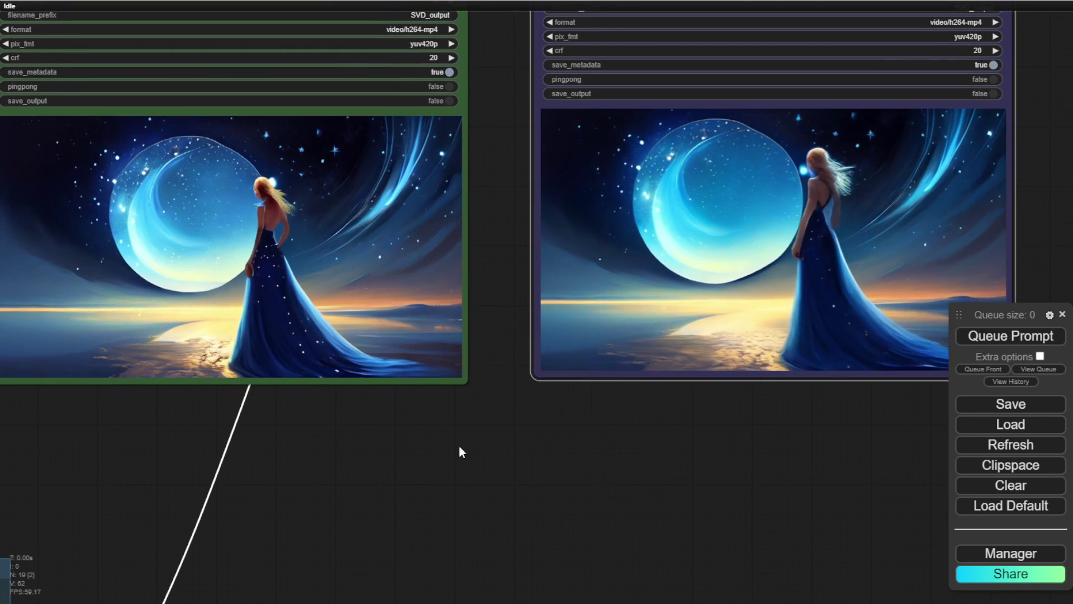
scroll(459, 449, down, 3)
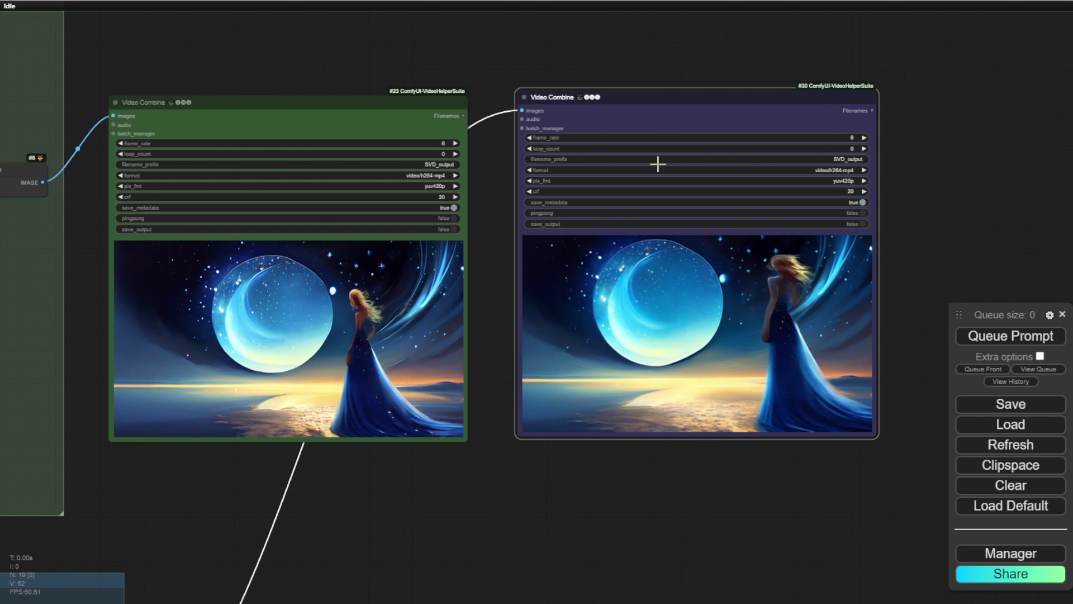
drag(713, 109, 714, 144)
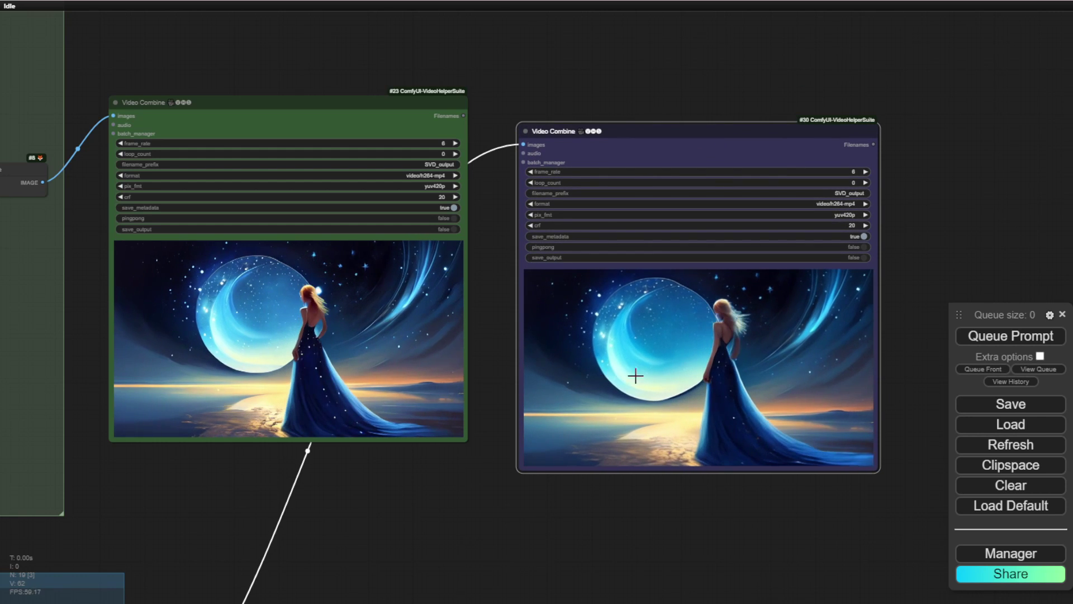
scroll(671, 374, up, 1)
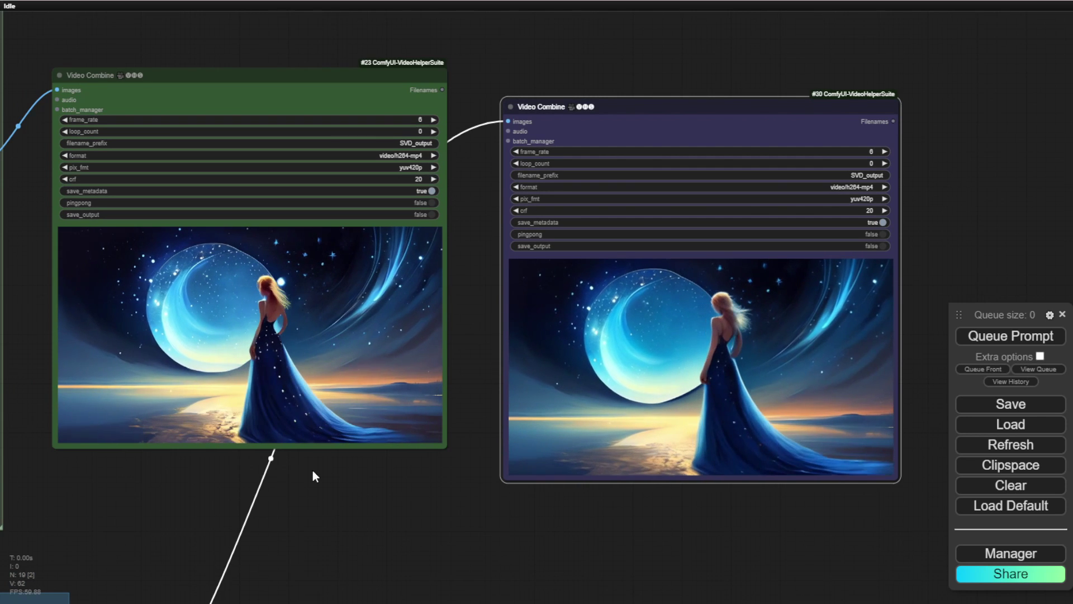
Pan across the SVD 1.1 sampler and Img2Vid groups back to the Text2Image preview.
drag(313, 471, 279, 482)
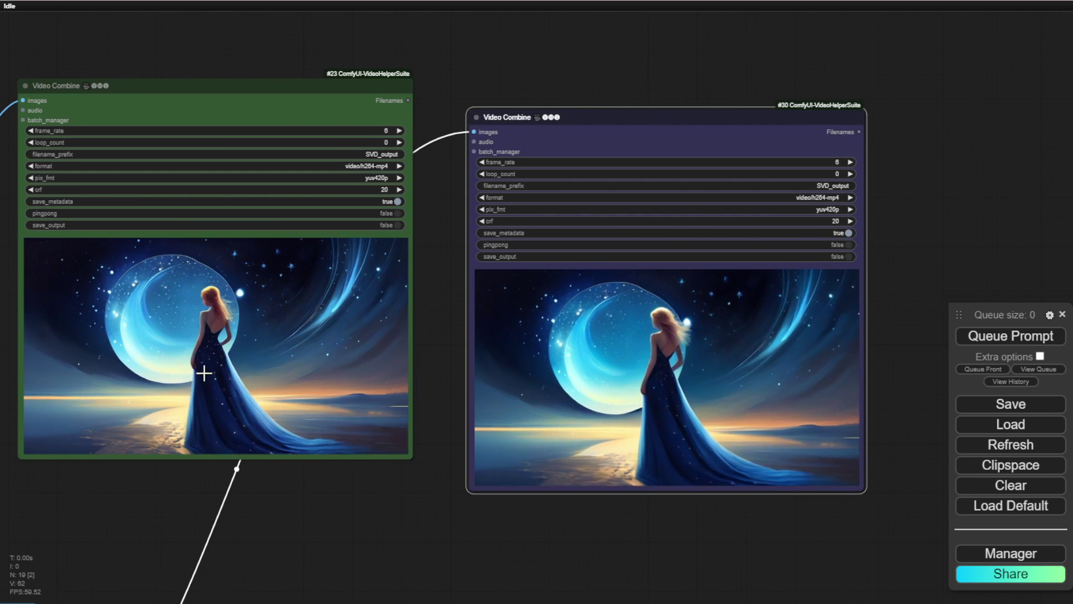
drag(150, 507, 635, 546)
scroll(599, 528, down, 1)
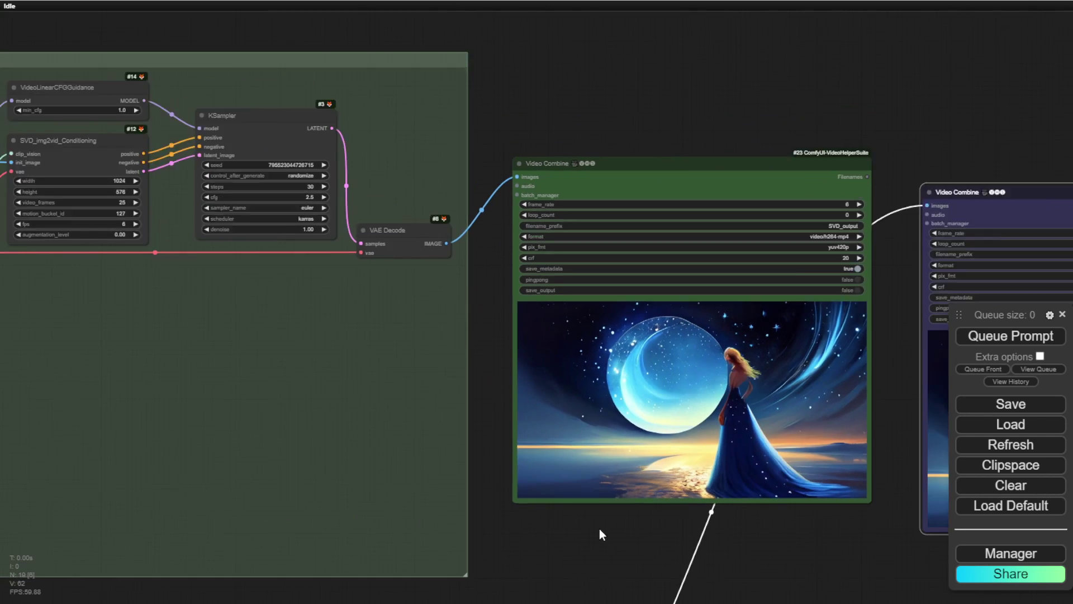
scroll(599, 529, down, 3)
mouse_move(712, 178)
mouse_down()
mouse_move(812, 51)
mouse_move(744, 55)
mouse_move(913, 173)
mouse_up()
drag(270, 148, 502, 133)
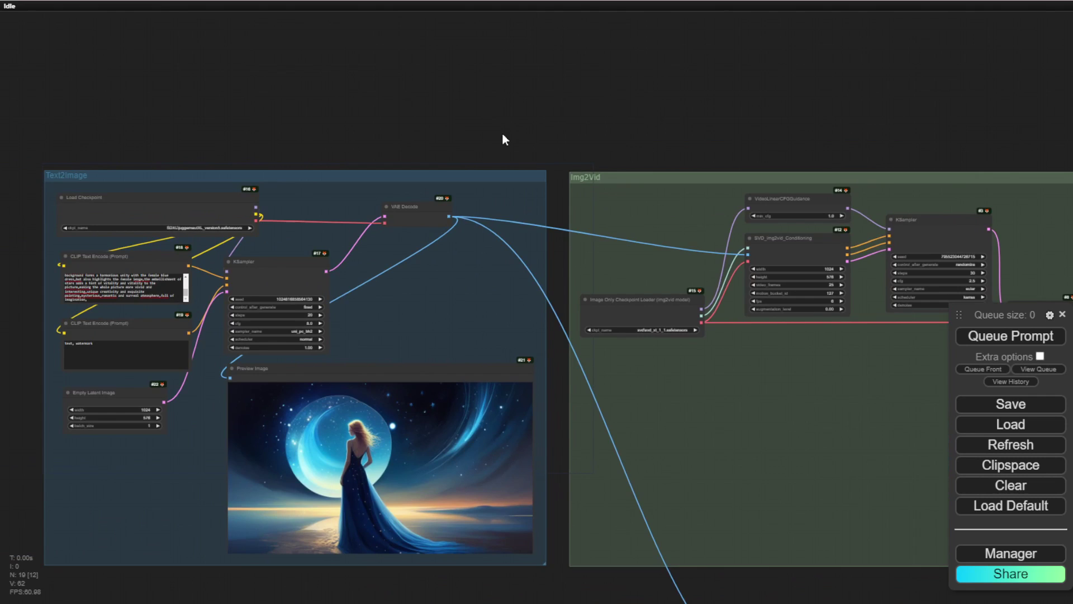
Zoom and pan the canvas to inspect the Hong Kong harbour fireworks preview while video sampling runs.
scroll(376, 222, up, 3)
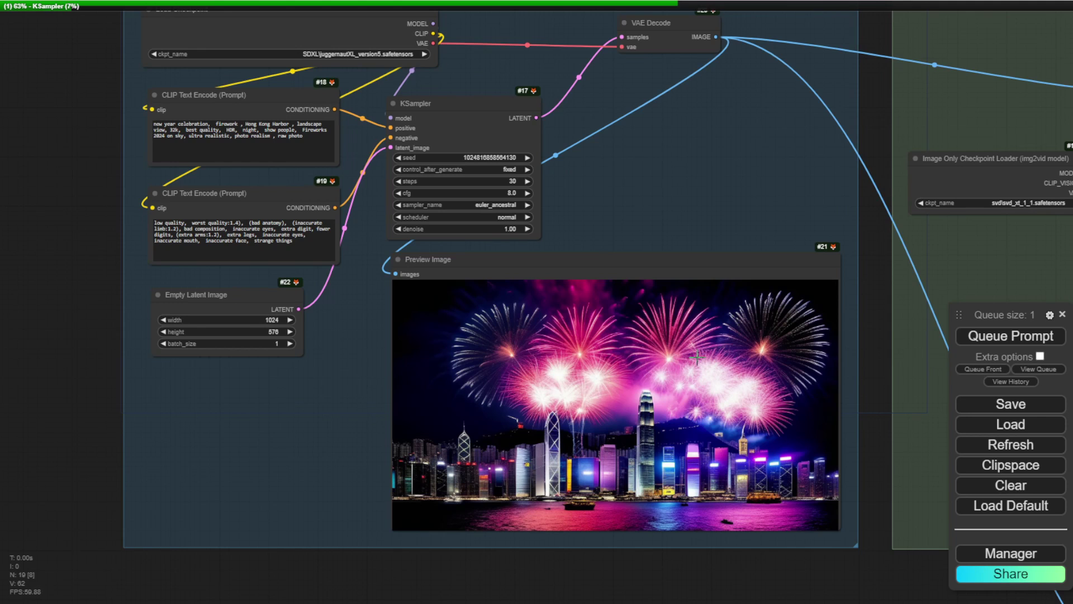
scroll(697, 356, up, 4)
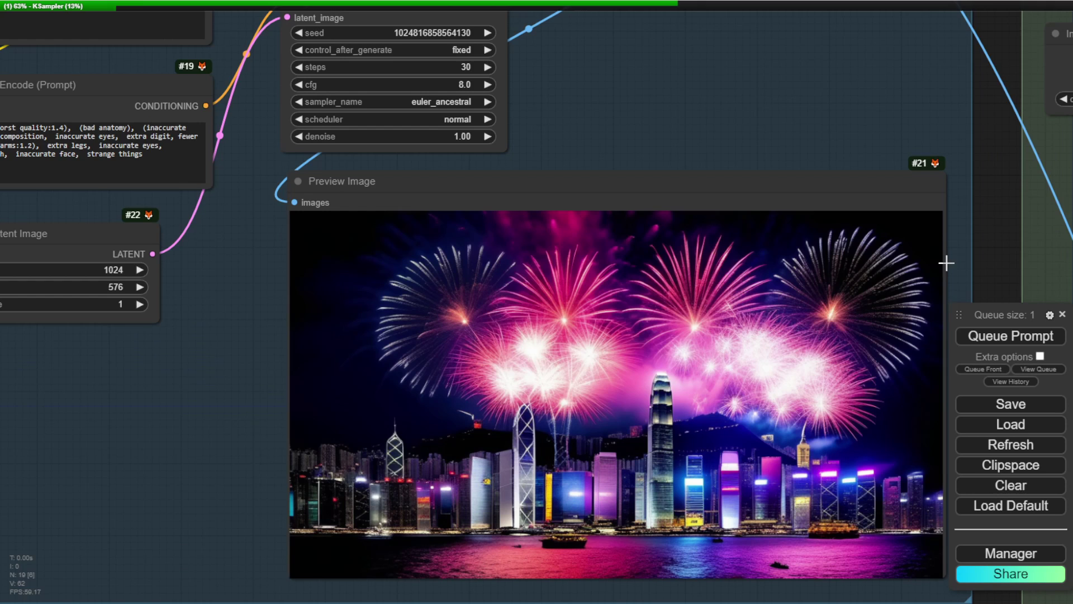
drag(1008, 257, 981, 214)
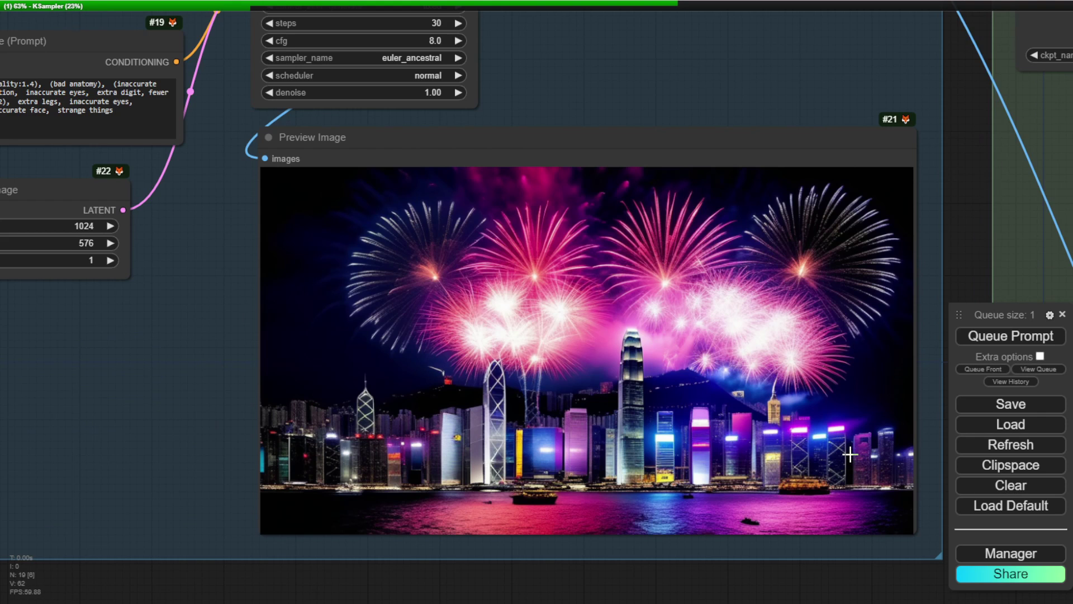
scroll(562, 404, down, 9)
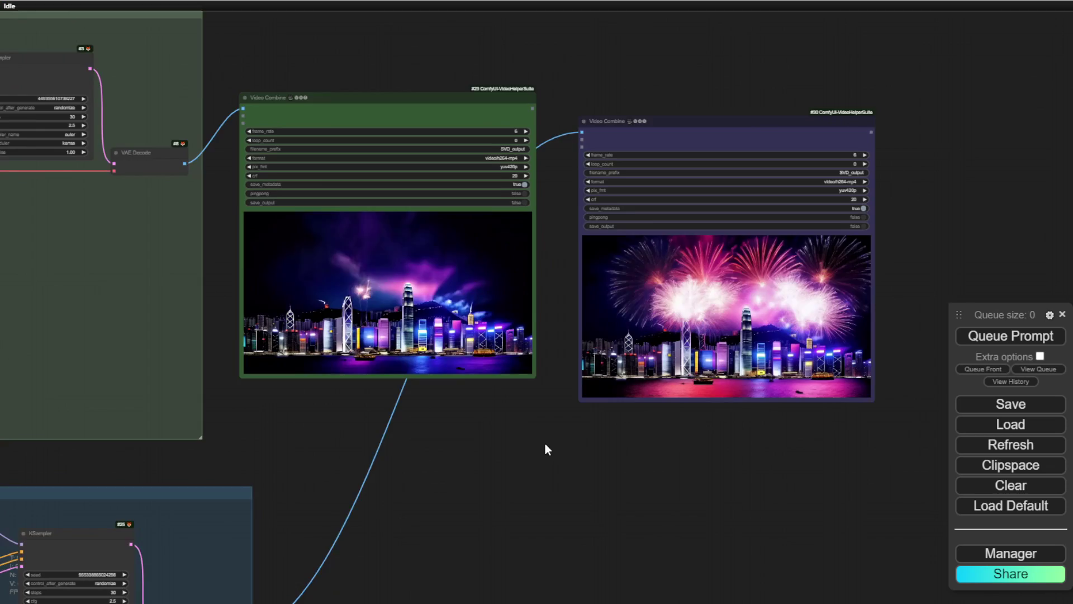
Zoom and pan across both Video Combine previews to compare the SVD 1.1 and SVD 1.0 fireworks clips.
scroll(545, 442, up, 3)
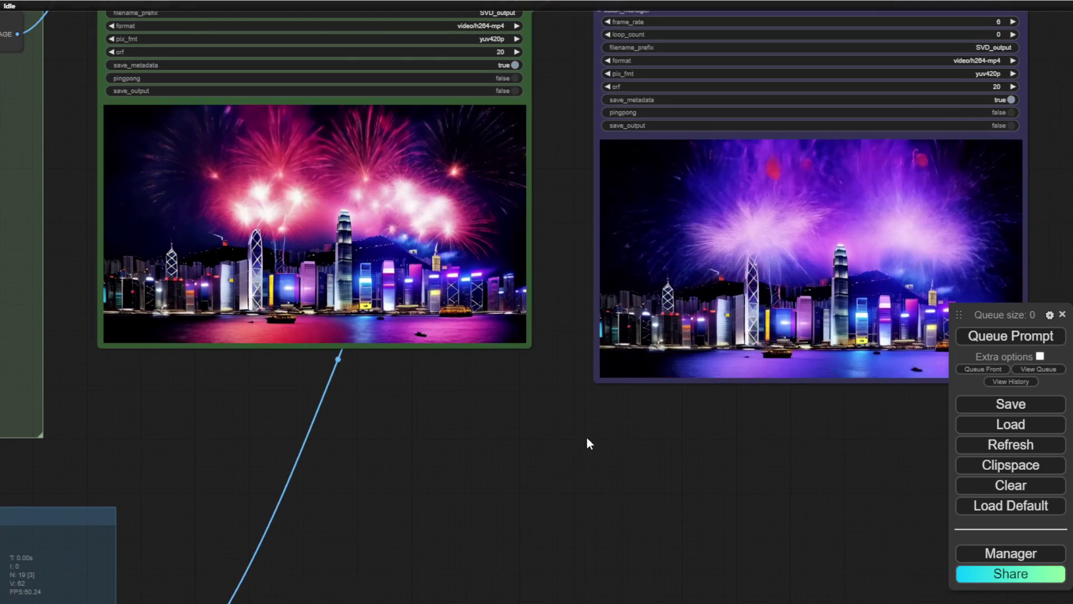
drag(587, 444, 521, 451)
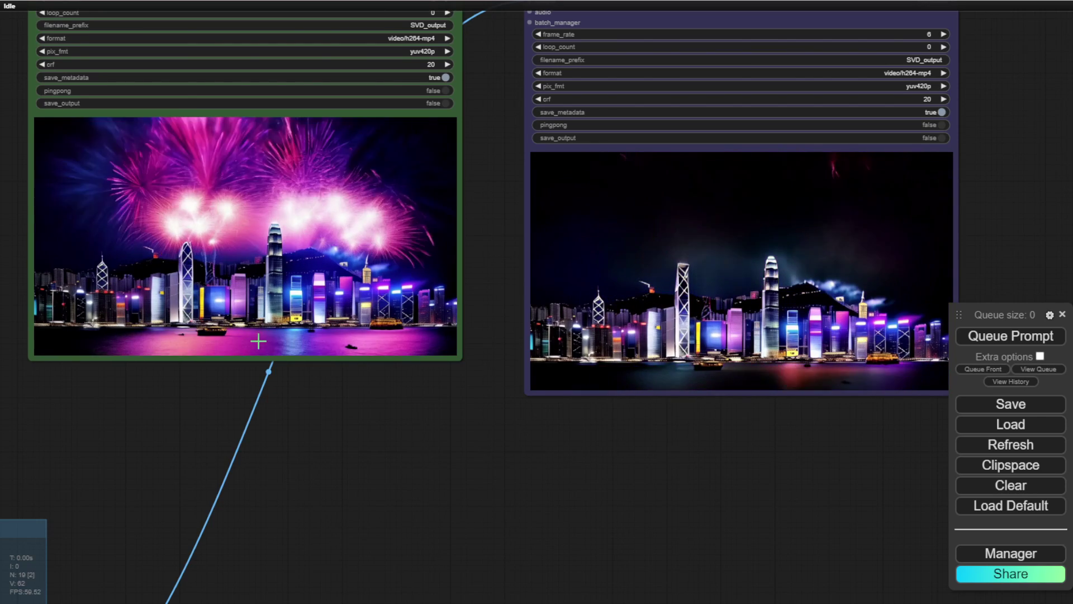
scroll(252, 228, up, 5)
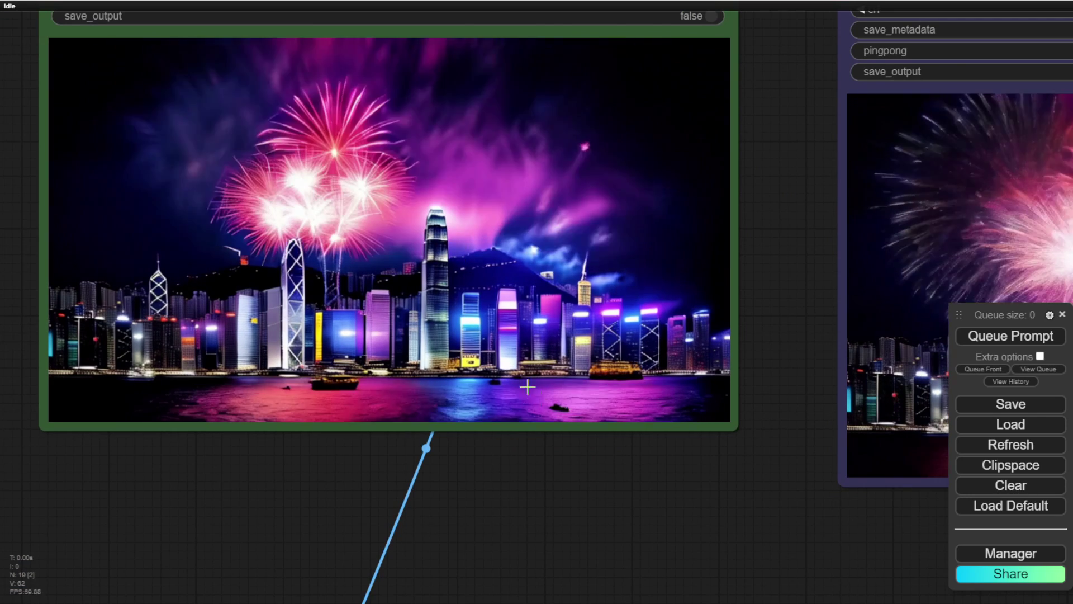
drag(614, 418, 72, 408)
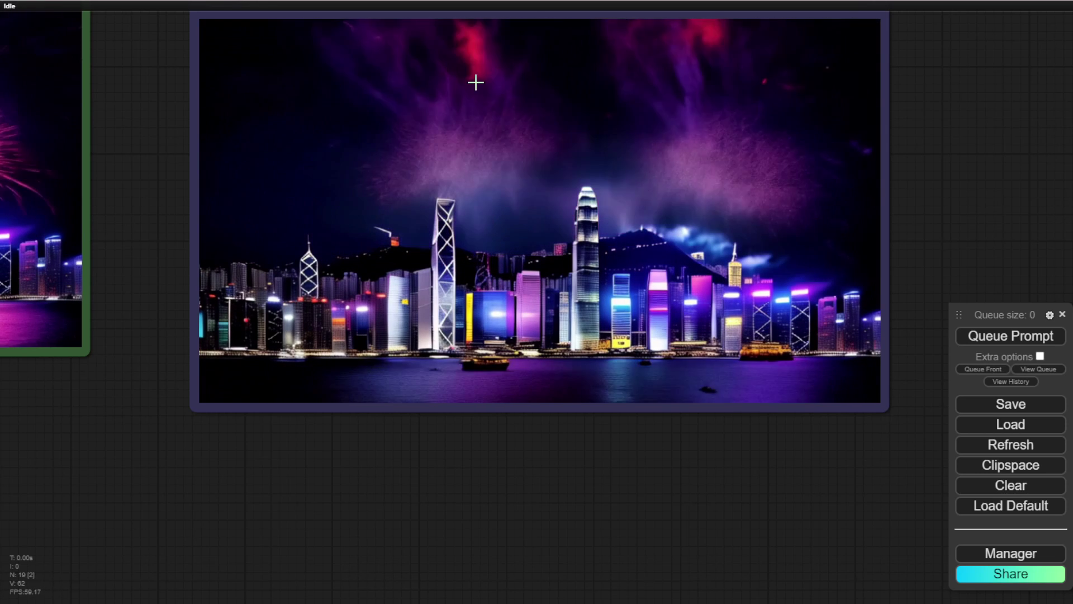
scroll(832, 237, down, 10)
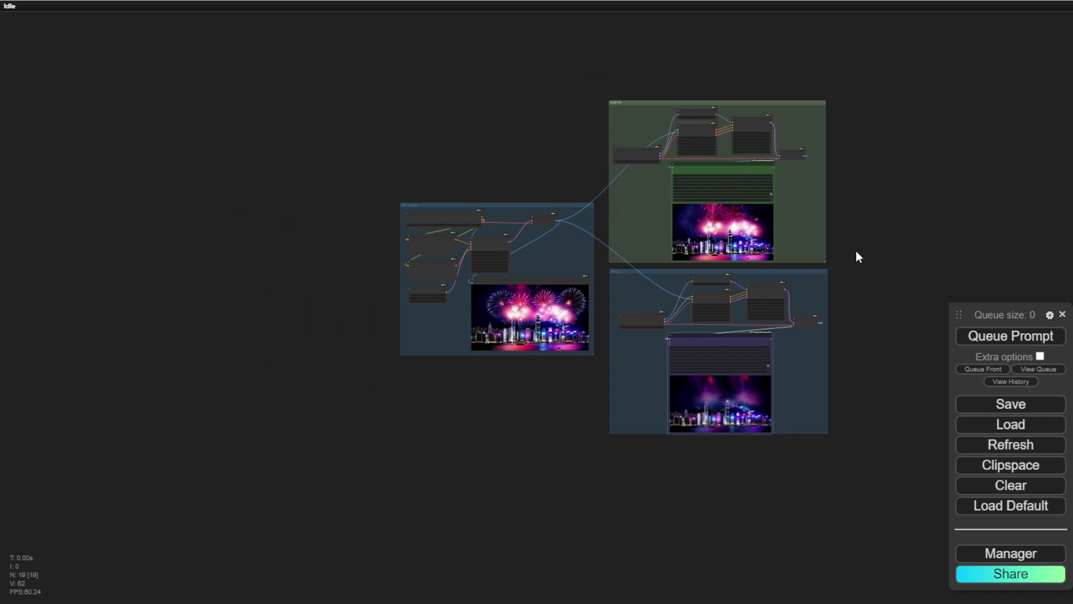
drag(855, 257, 886, 277)
scroll(741, 284, up, 6)
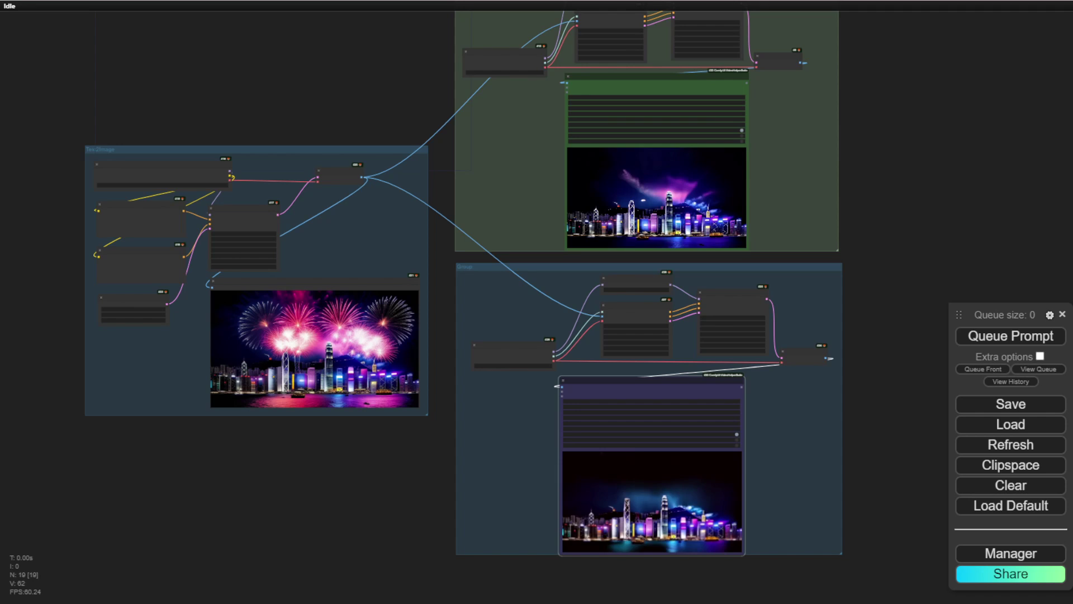
scroll(829, 243, down, 5)
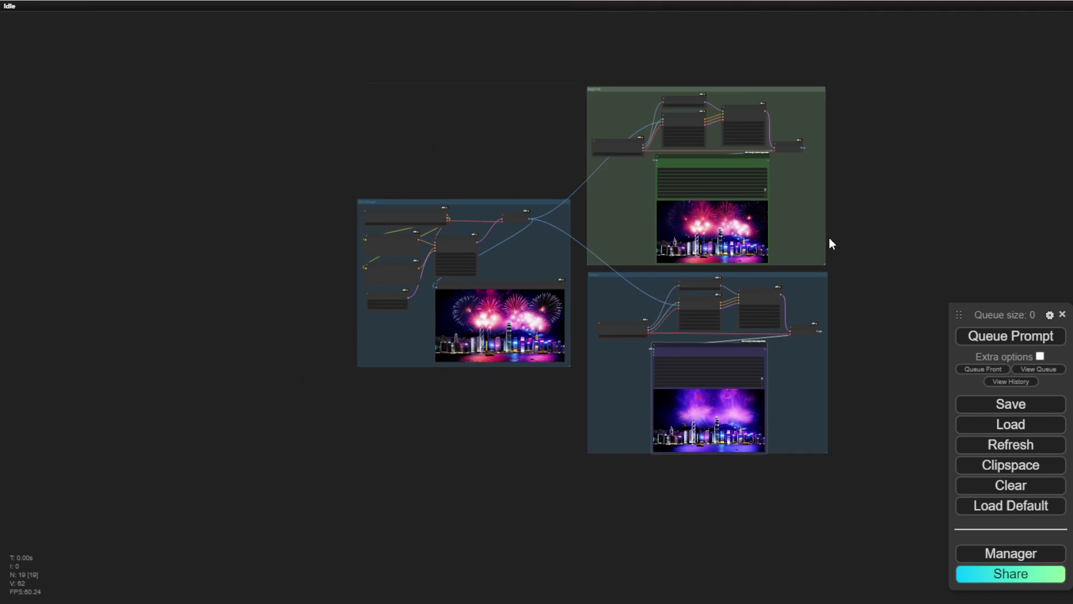
drag(868, 250, 887, 277)
scroll(740, 286, up, 5)
scroll(741, 288, up, 1)
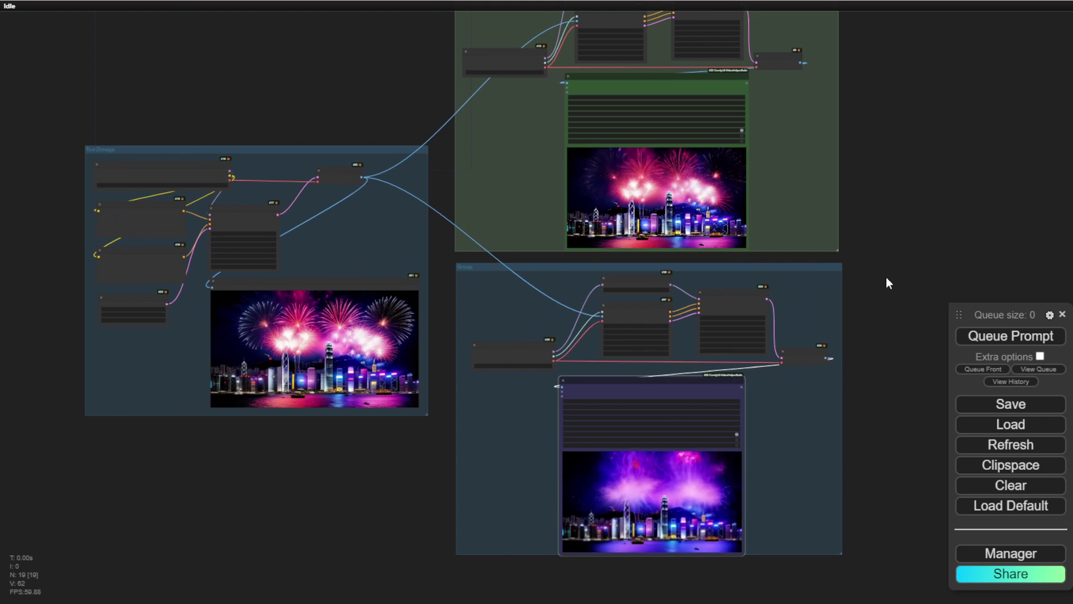